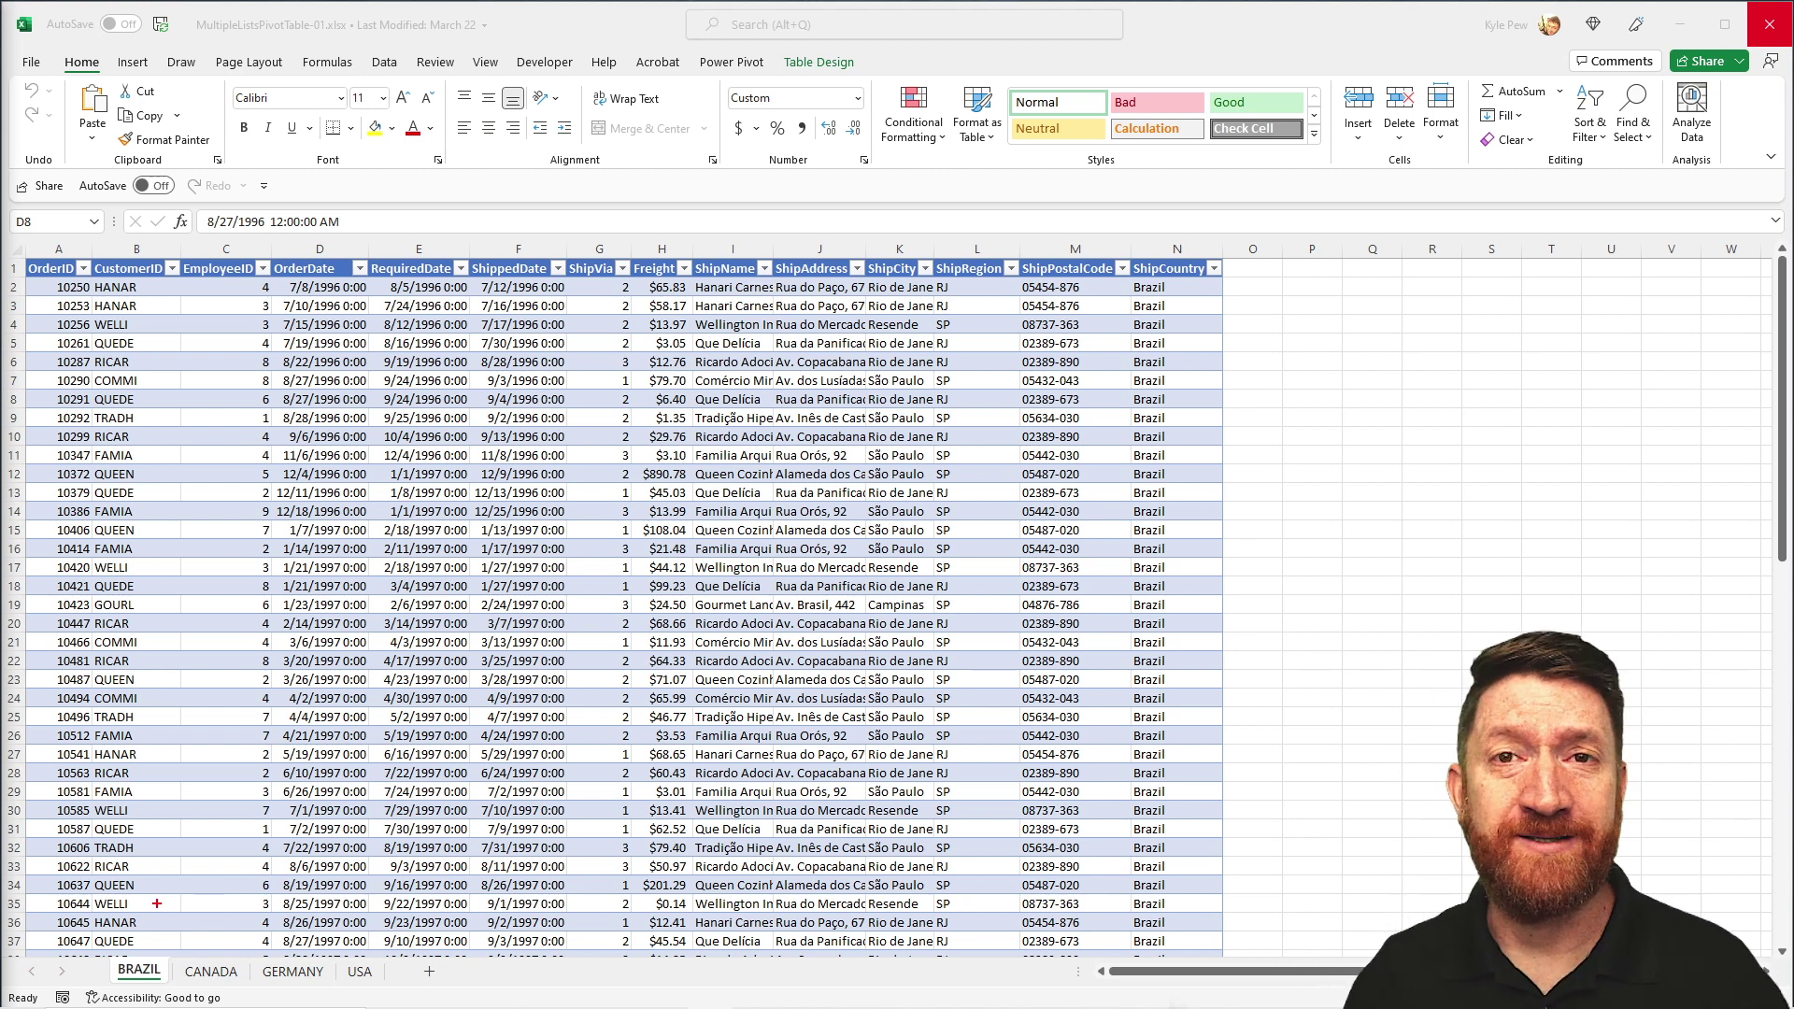
Load the Brazil orders table into Power Query From Table/Range as the BrazilData query.
{"action": "left_click_drag", "start_coordinate": [262, 37], "coordinate": [297, 188]}
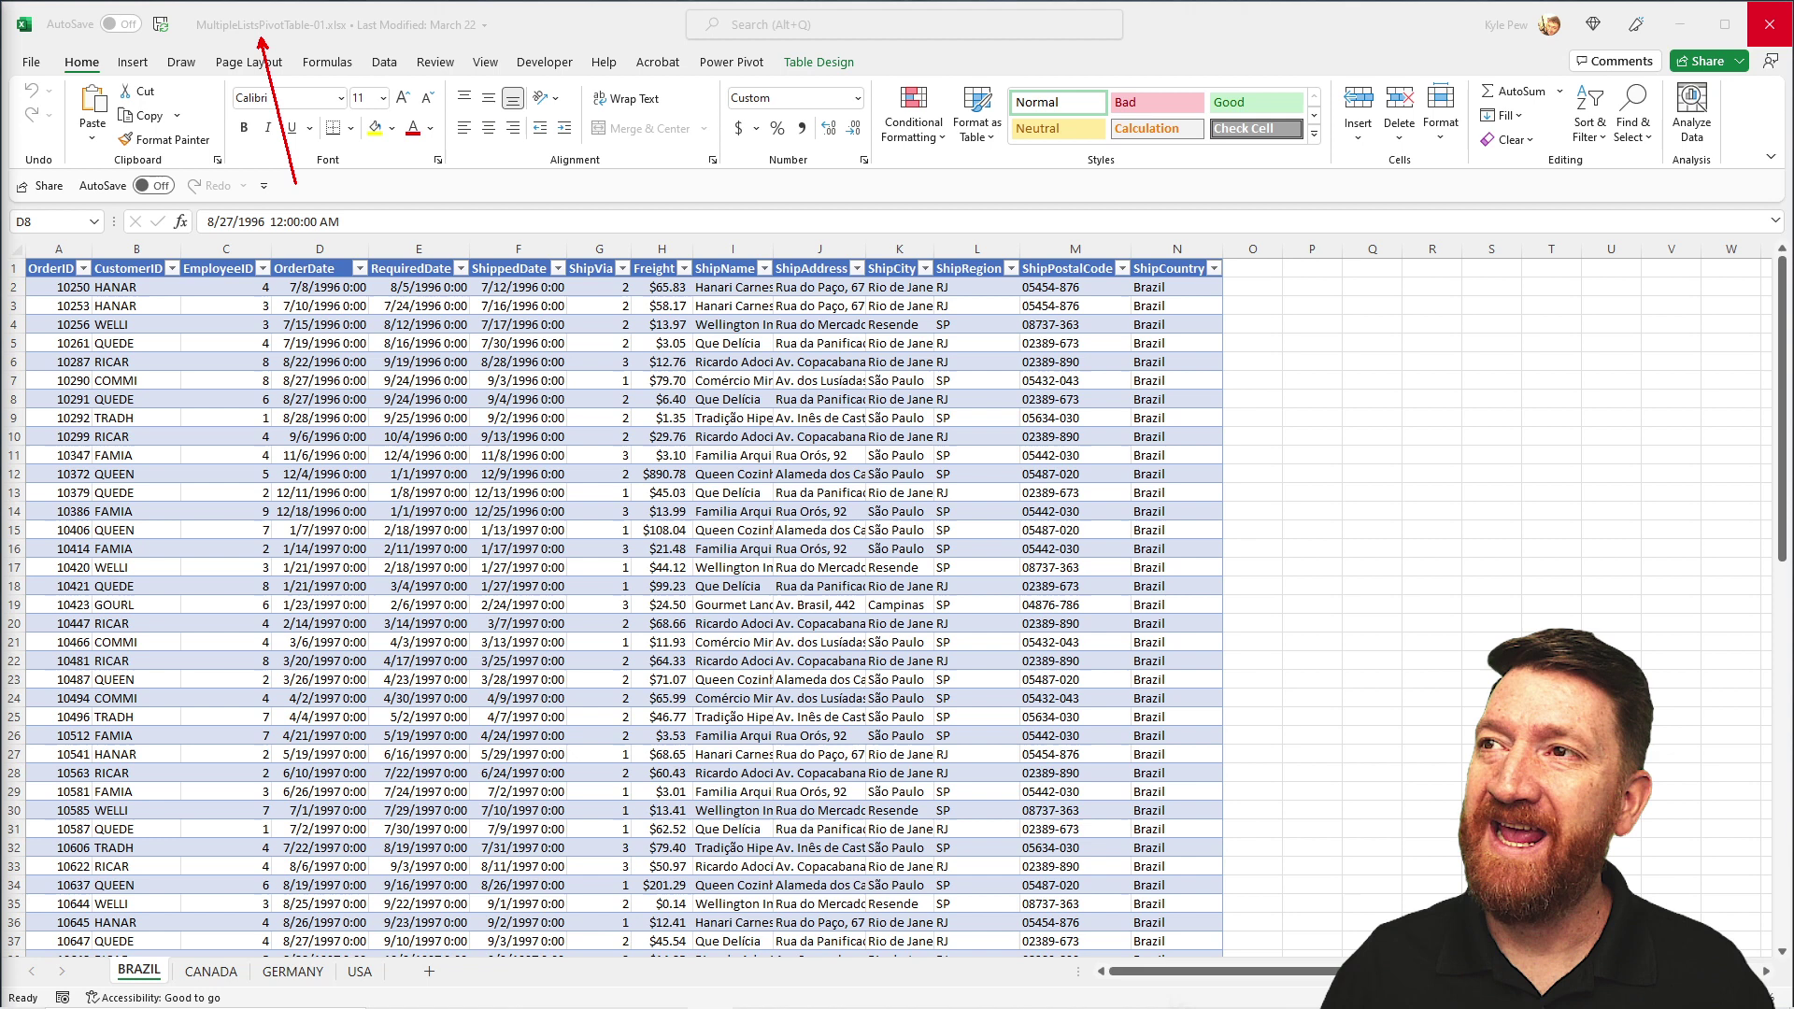
{"action": "left_click_drag", "start_coordinate": [156, 949], "coordinate": [203, 869]}
{"action": "left_click_drag", "start_coordinate": [218, 935], "coordinate": [281, 861]}
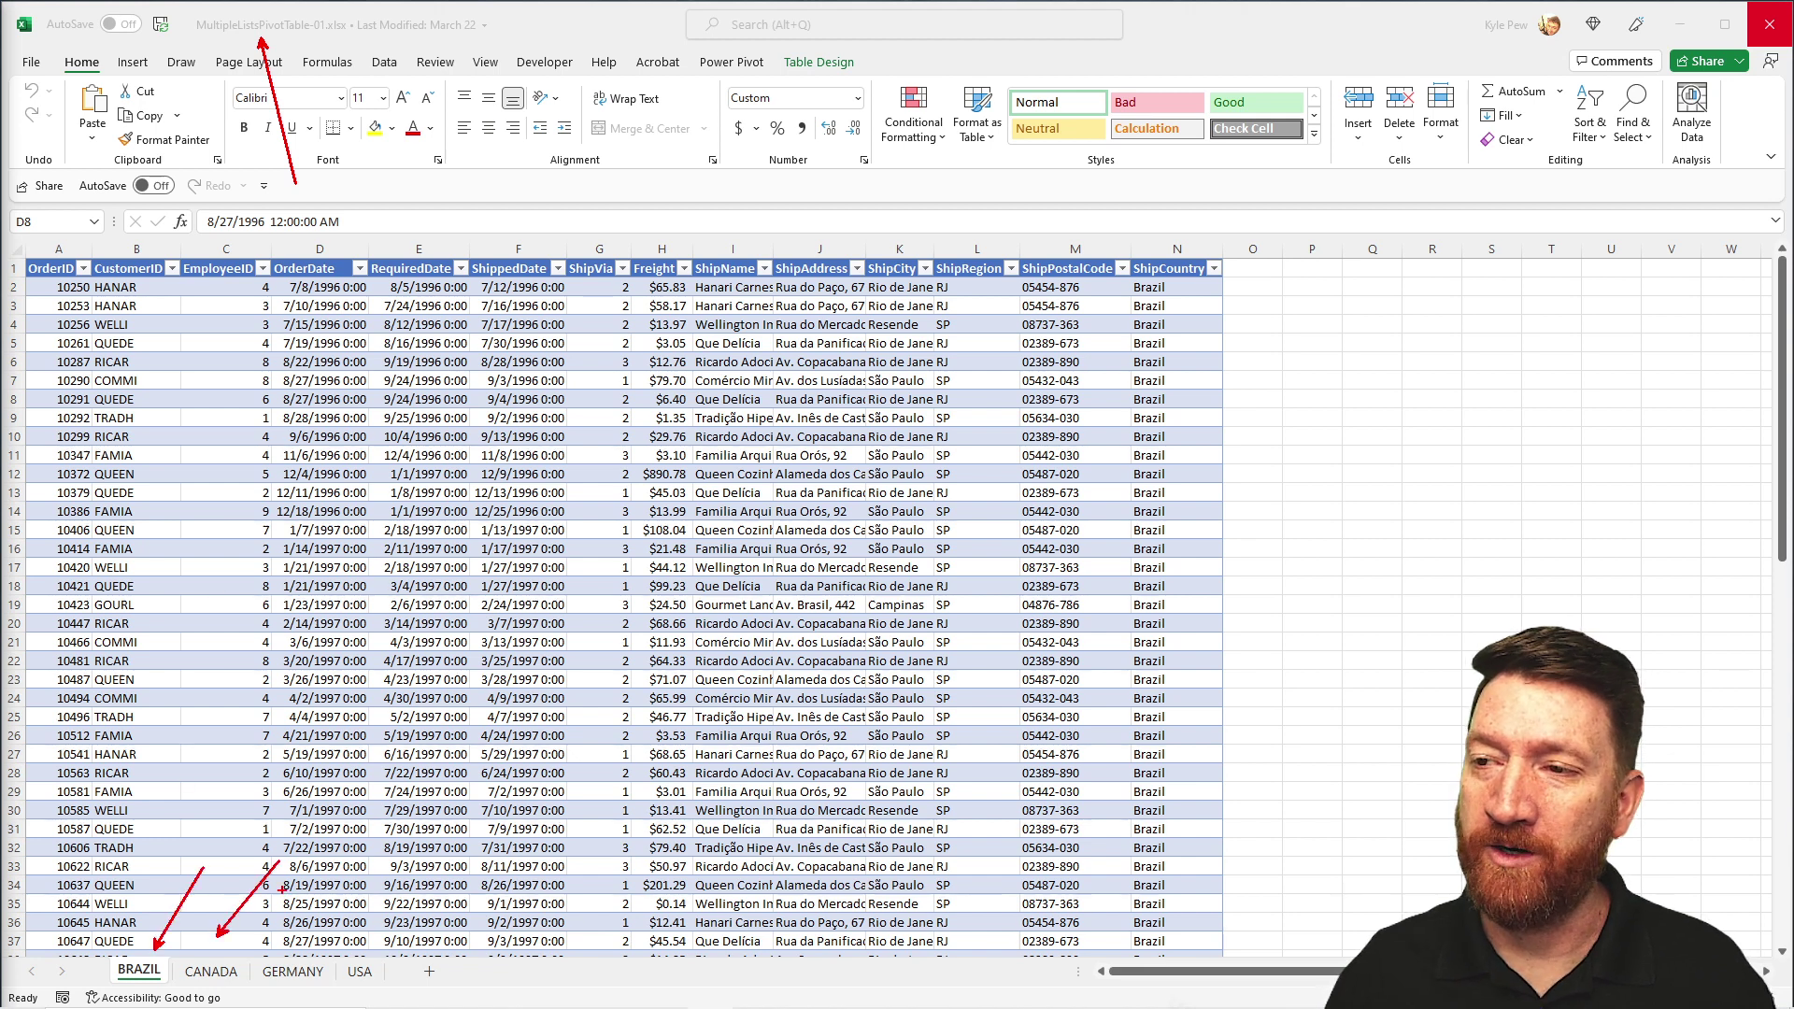
{"action": "mouse_move", "coordinate": [310, 958]}
{"action": "left_mouse_down"}
{"action": "mouse_move", "coordinate": [346, 905]}
{"action": "mouse_move", "coordinate": [461, 829]}
{"action": "left_mouse_up"}
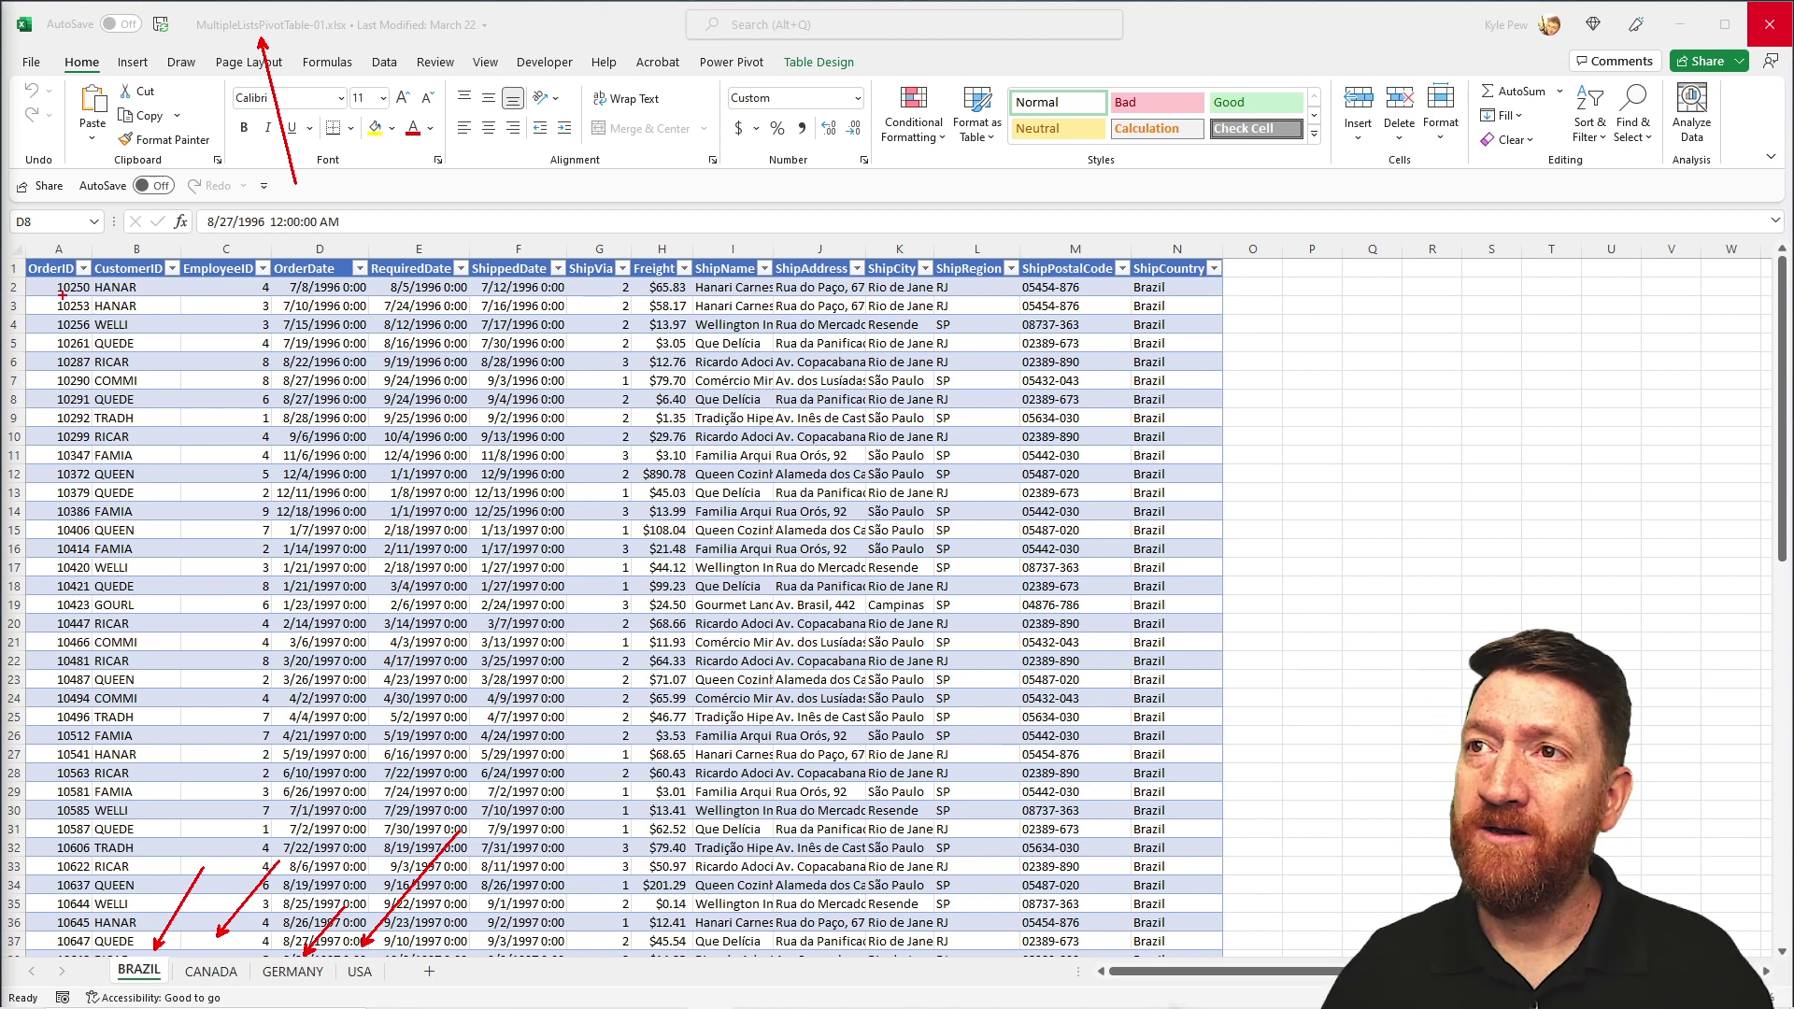
{"action": "left_click_drag", "start_coordinate": [22, 247], "coordinate": [1258, 287]}
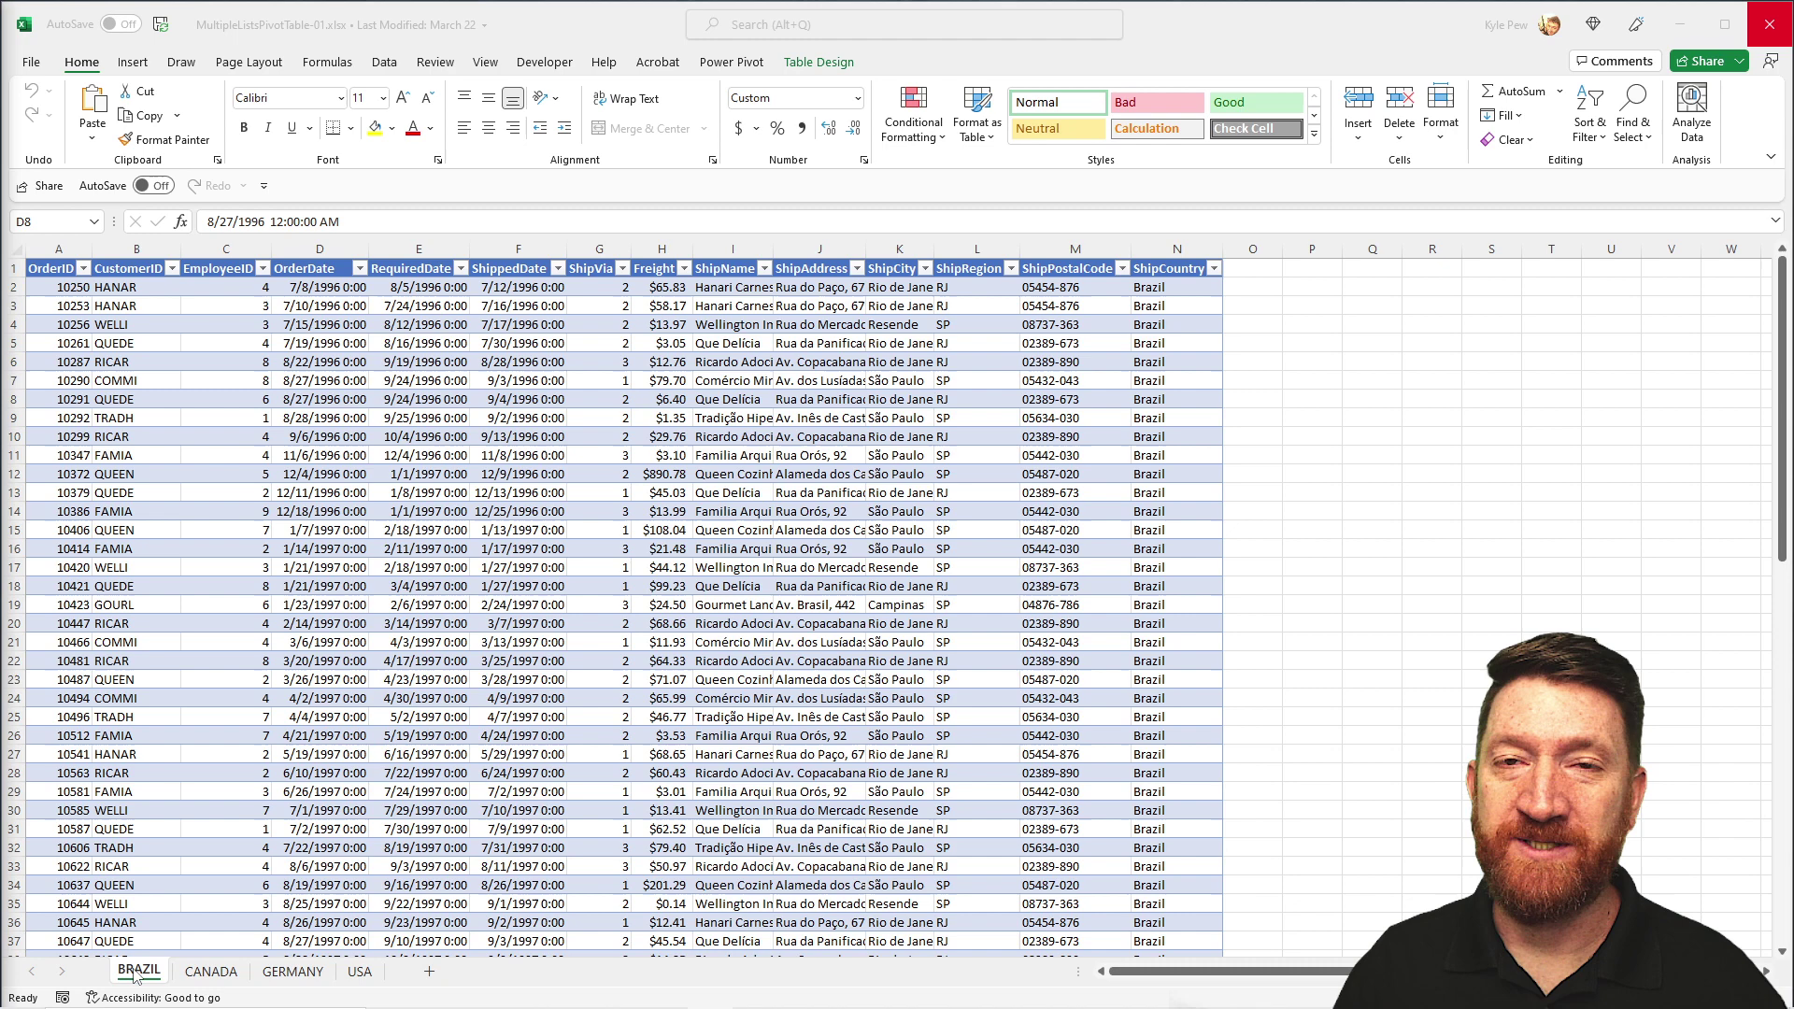
{"action": "left_click", "coordinate": [332, 400]}
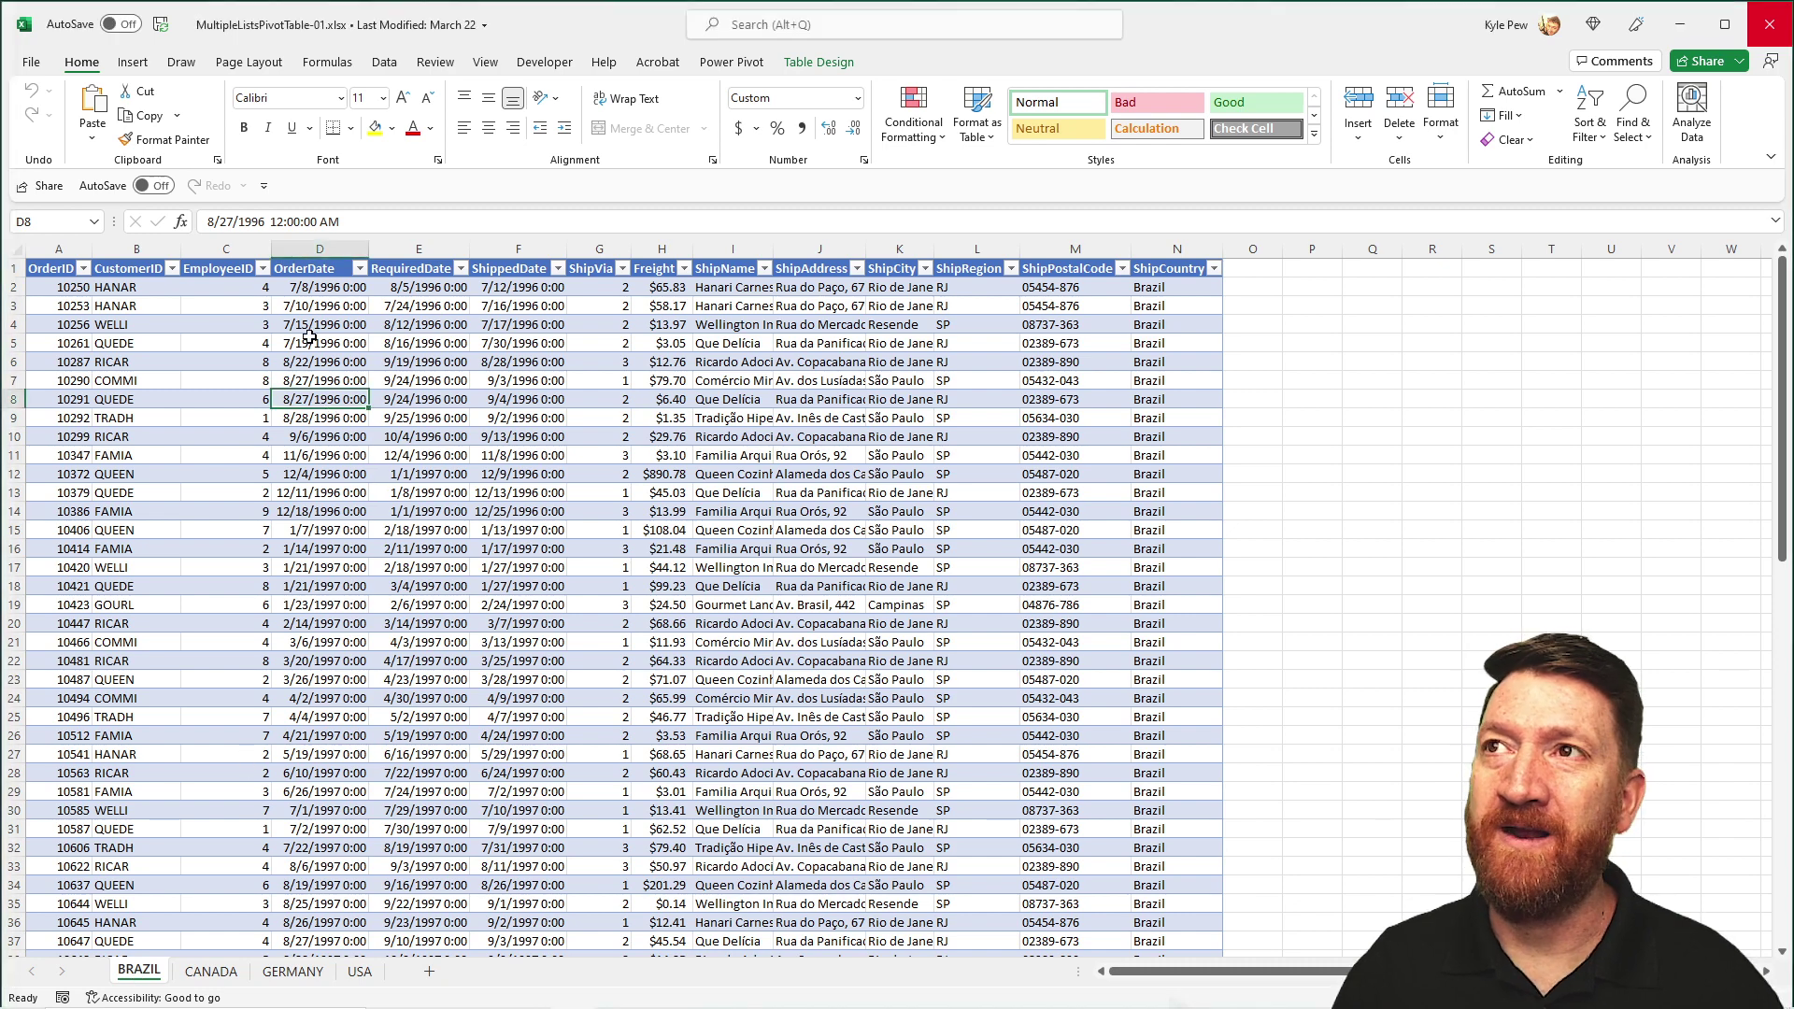
{"action": "left_click", "coordinate": [384, 62]}
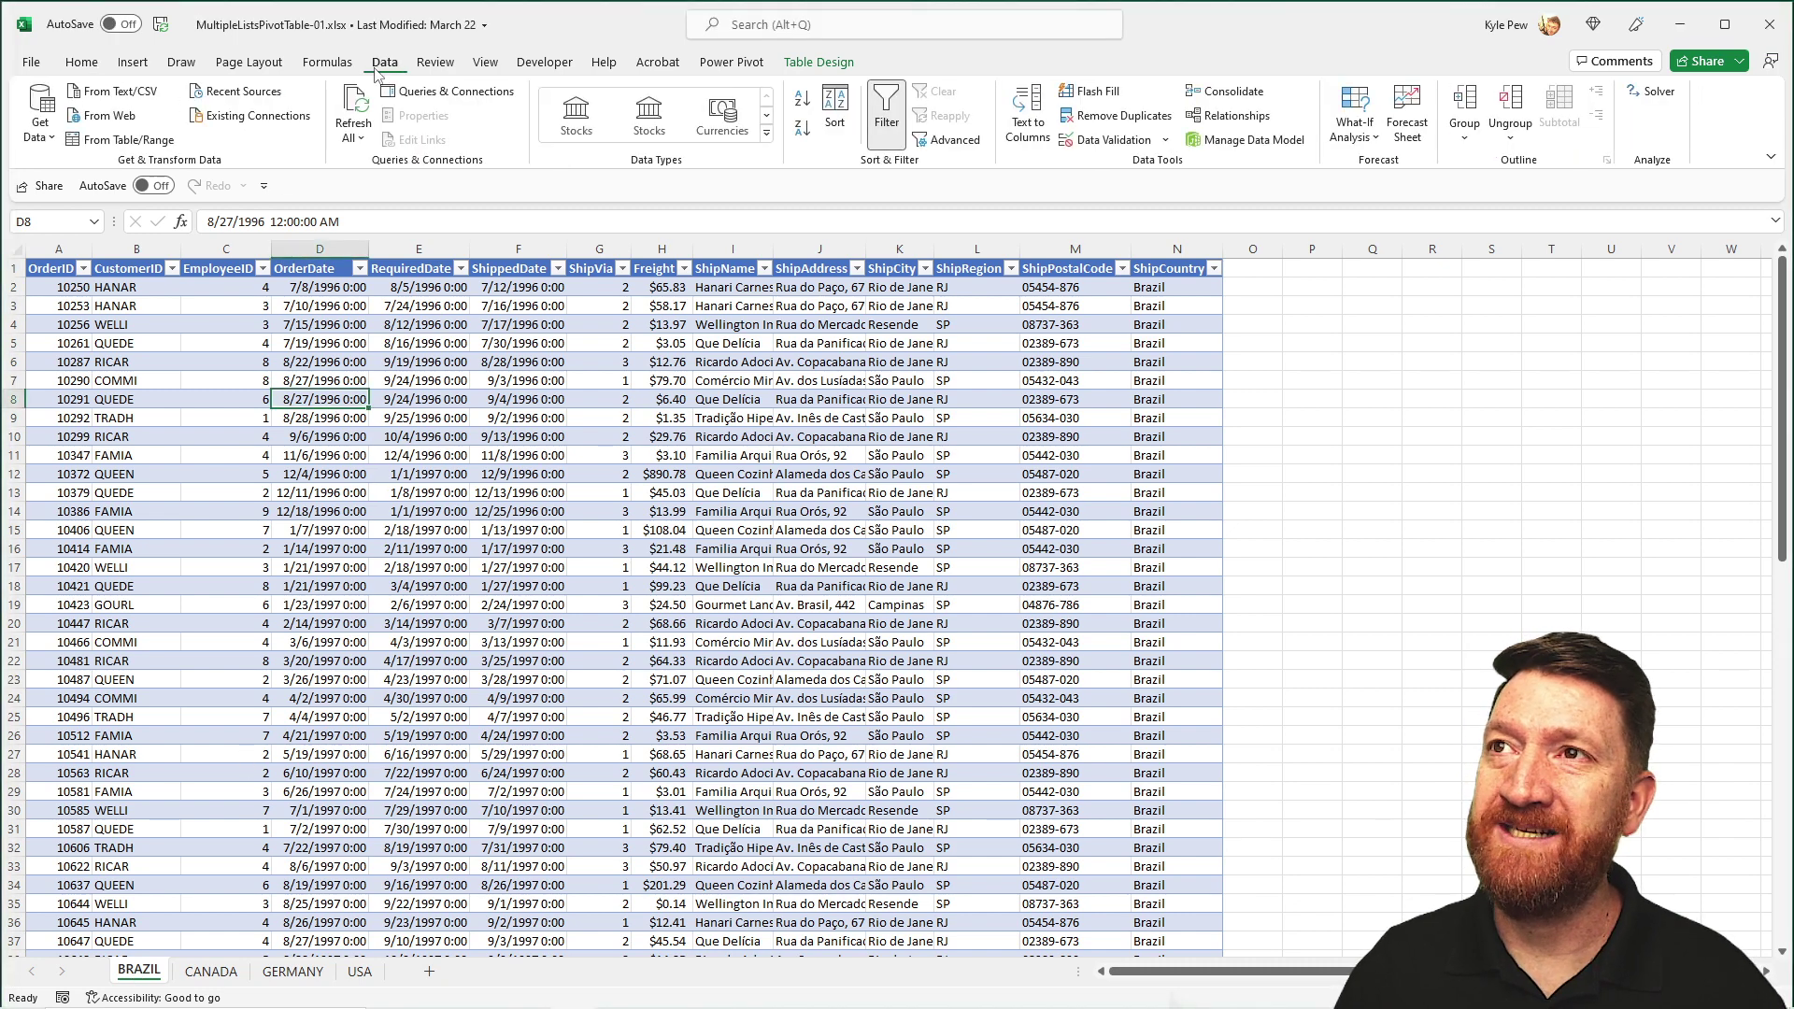
{"action": "left_click", "coordinate": [51, 140]}
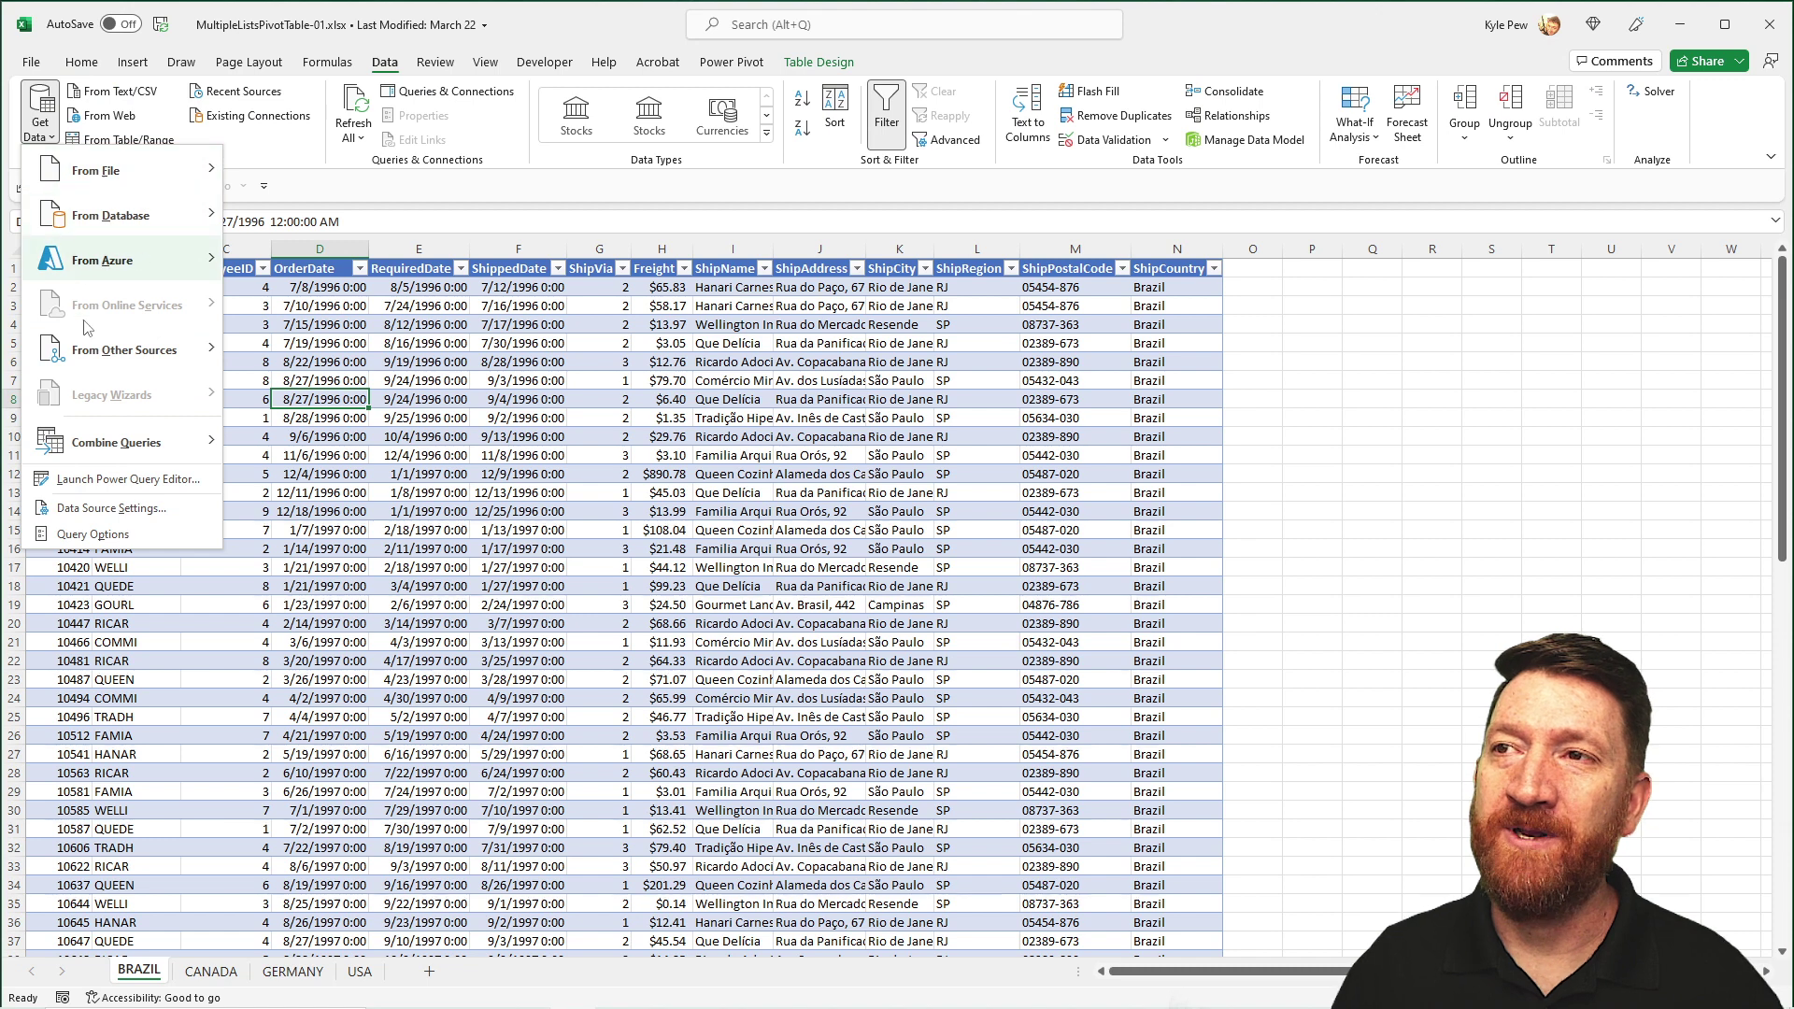
{"action": "mouse_move", "coordinate": [79, 355]}
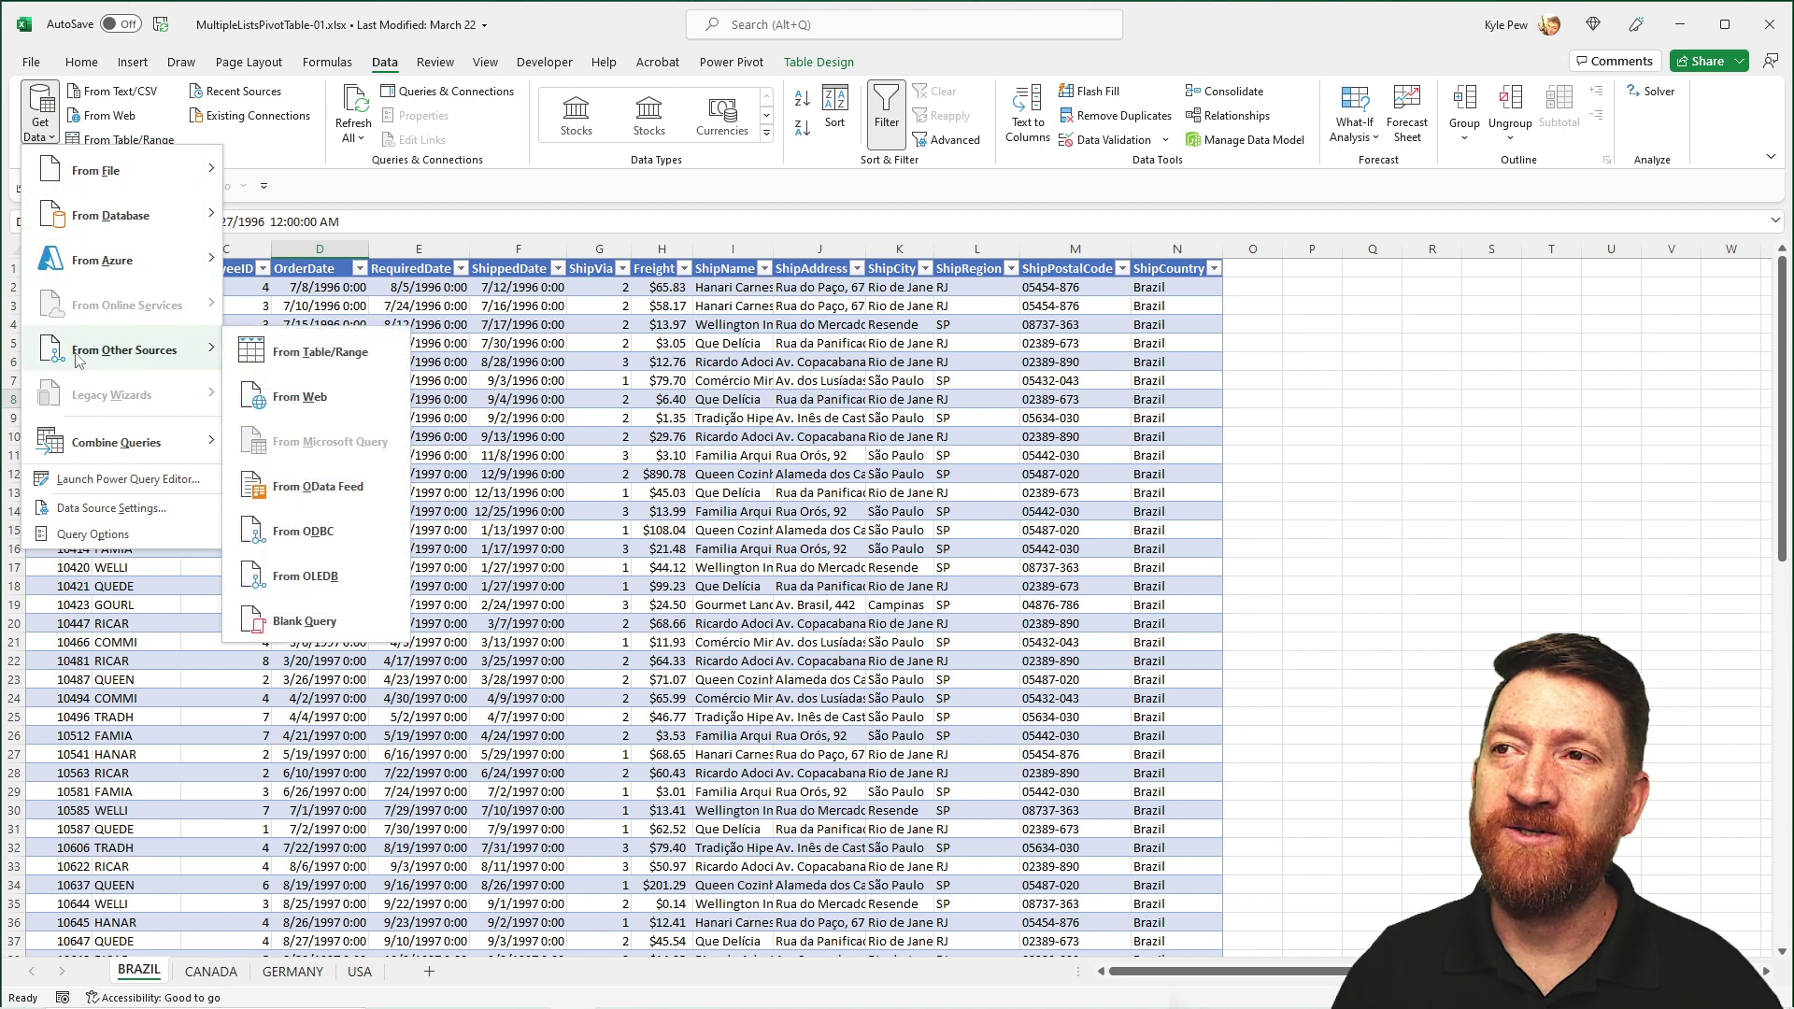
{"action": "left_click", "coordinate": [298, 359]}
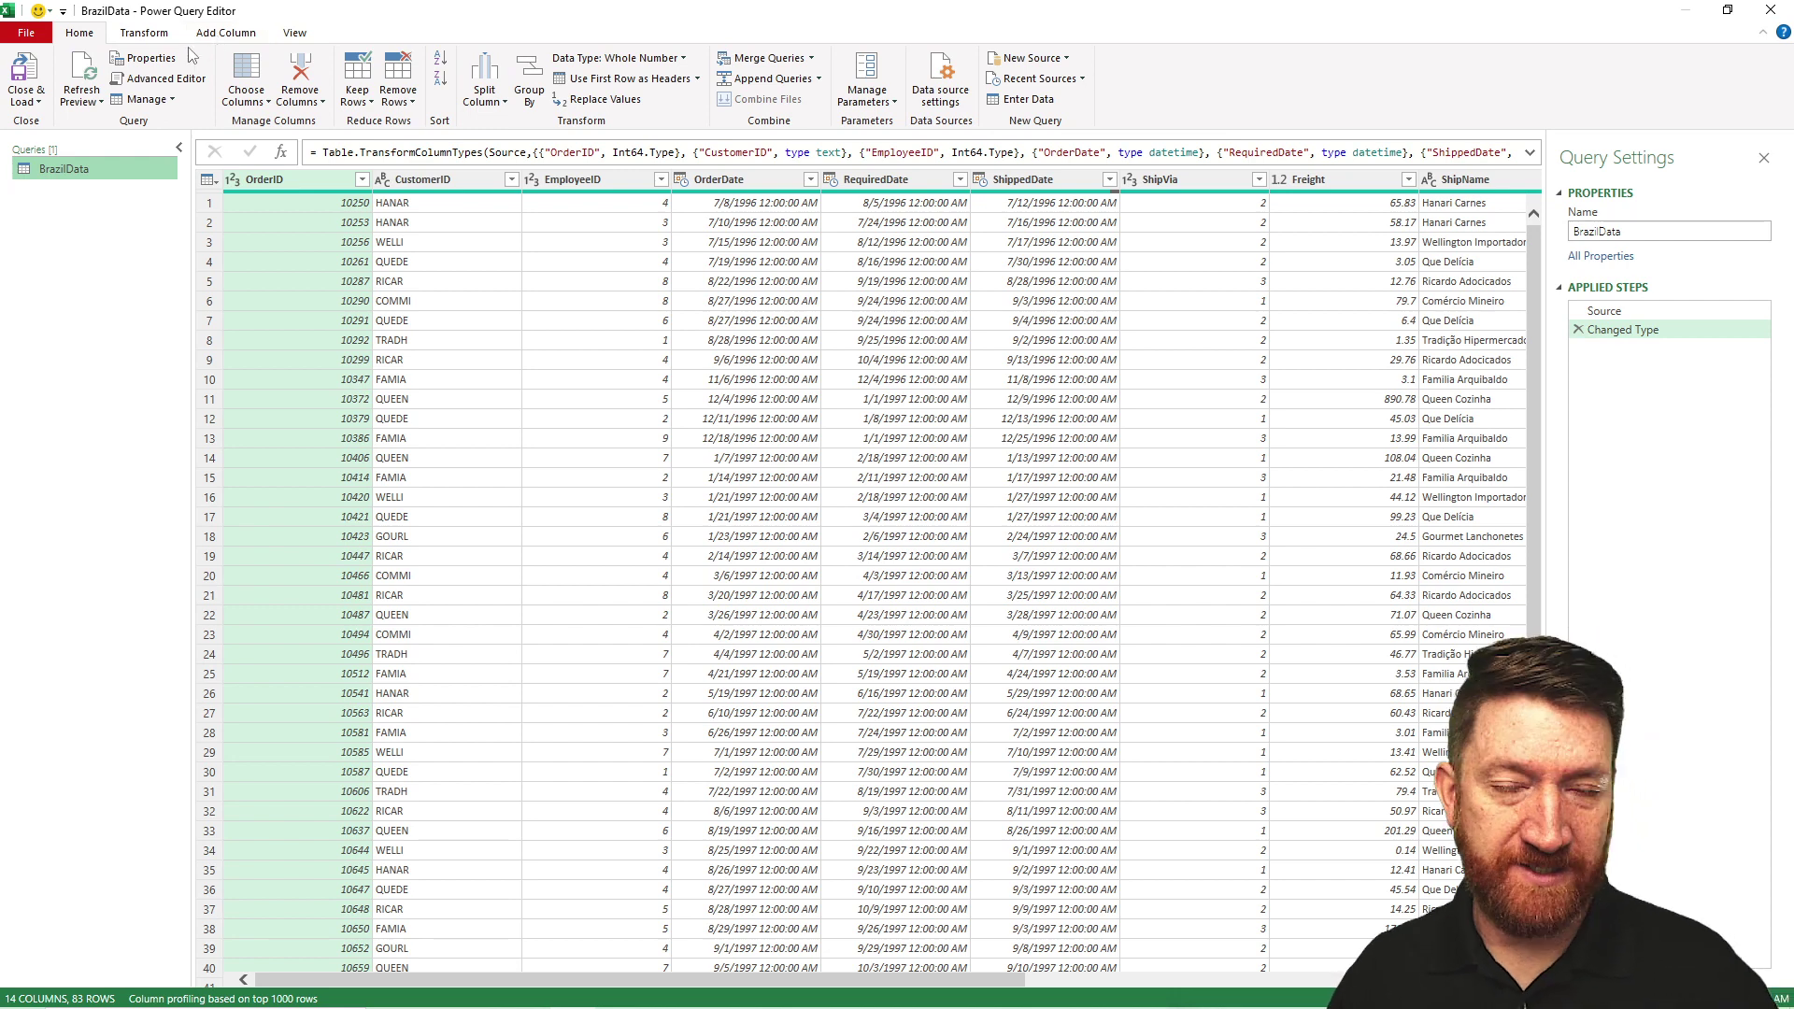
Check BrazilData's 14 columns and 83 rows, then show the Close & Load choices.
{"action": "left_click_drag", "start_coordinate": [121, 21], "coordinate": [168, 89]}
{"action": "left_click_drag", "start_coordinate": [80, 181], "coordinate": [145, 258]}
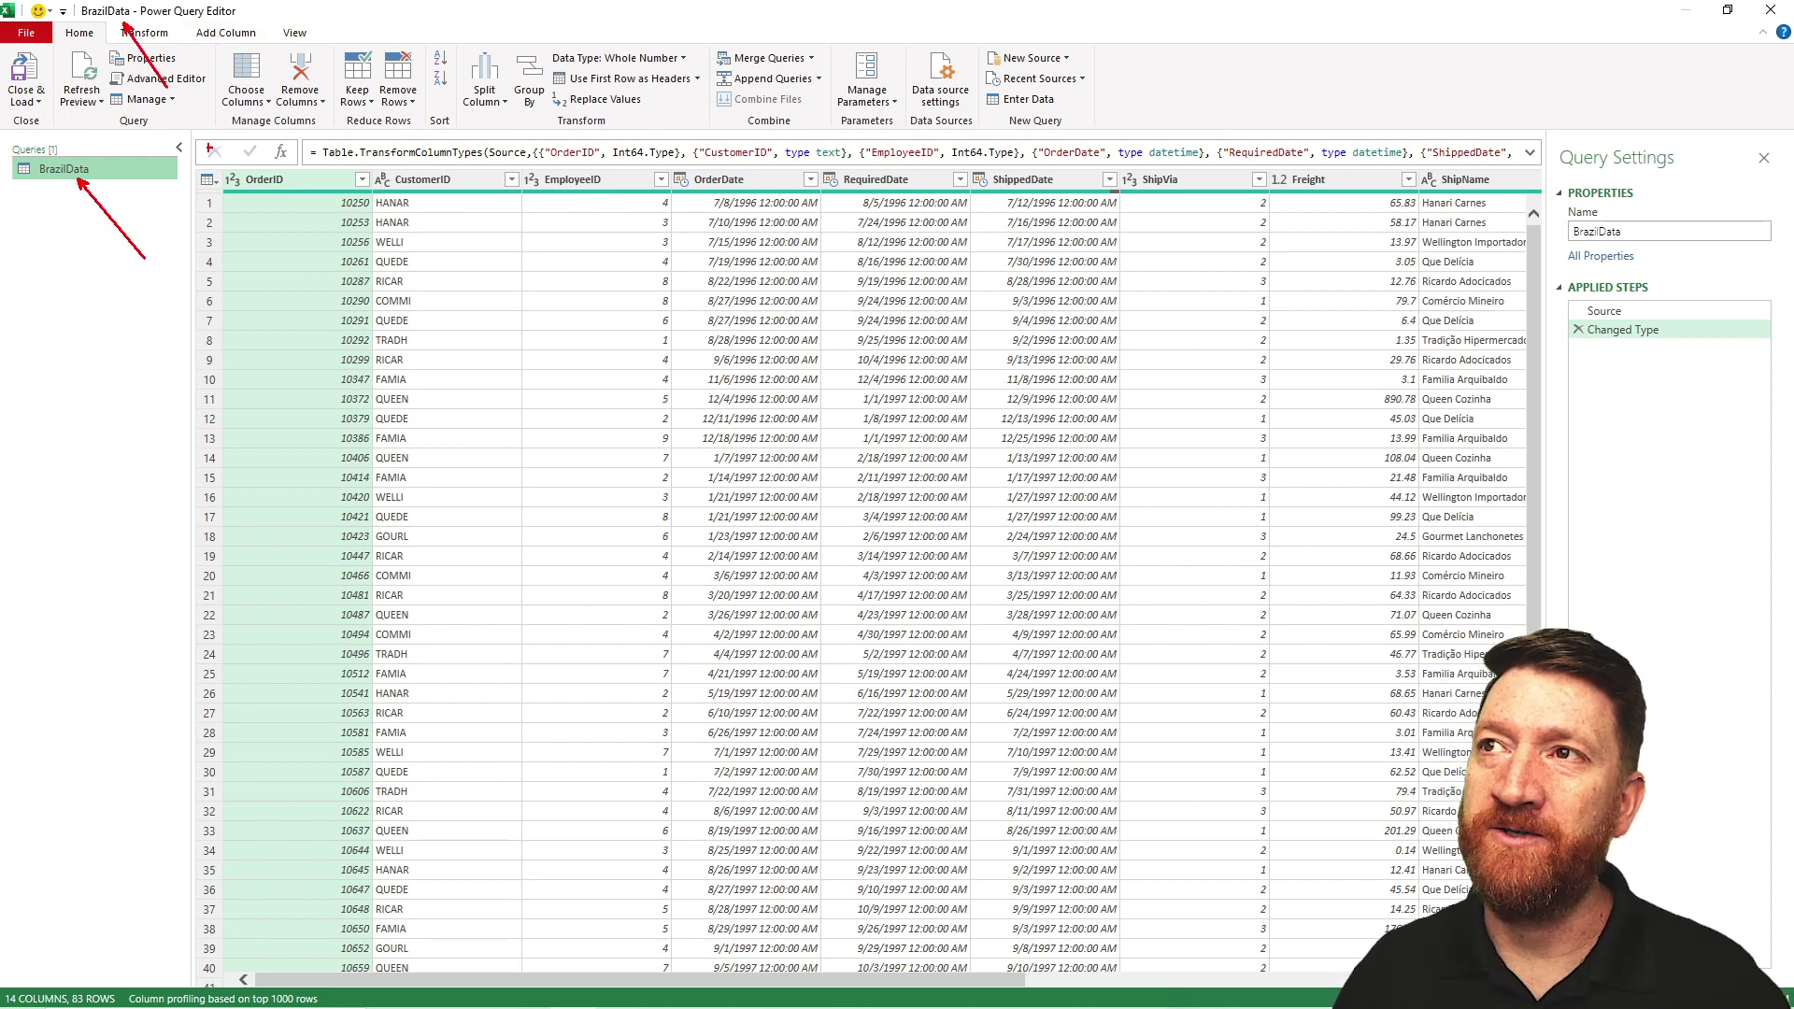
{"action": "mouse_move", "coordinate": [191, 163]}
{"action": "left_mouse_down"}
{"action": "mouse_move", "coordinate": [261, 232]}
{"action": "mouse_move", "coordinate": [1439, 983]}
{"action": "mouse_move", "coordinate": [1543, 983]}
{"action": "left_mouse_up"}
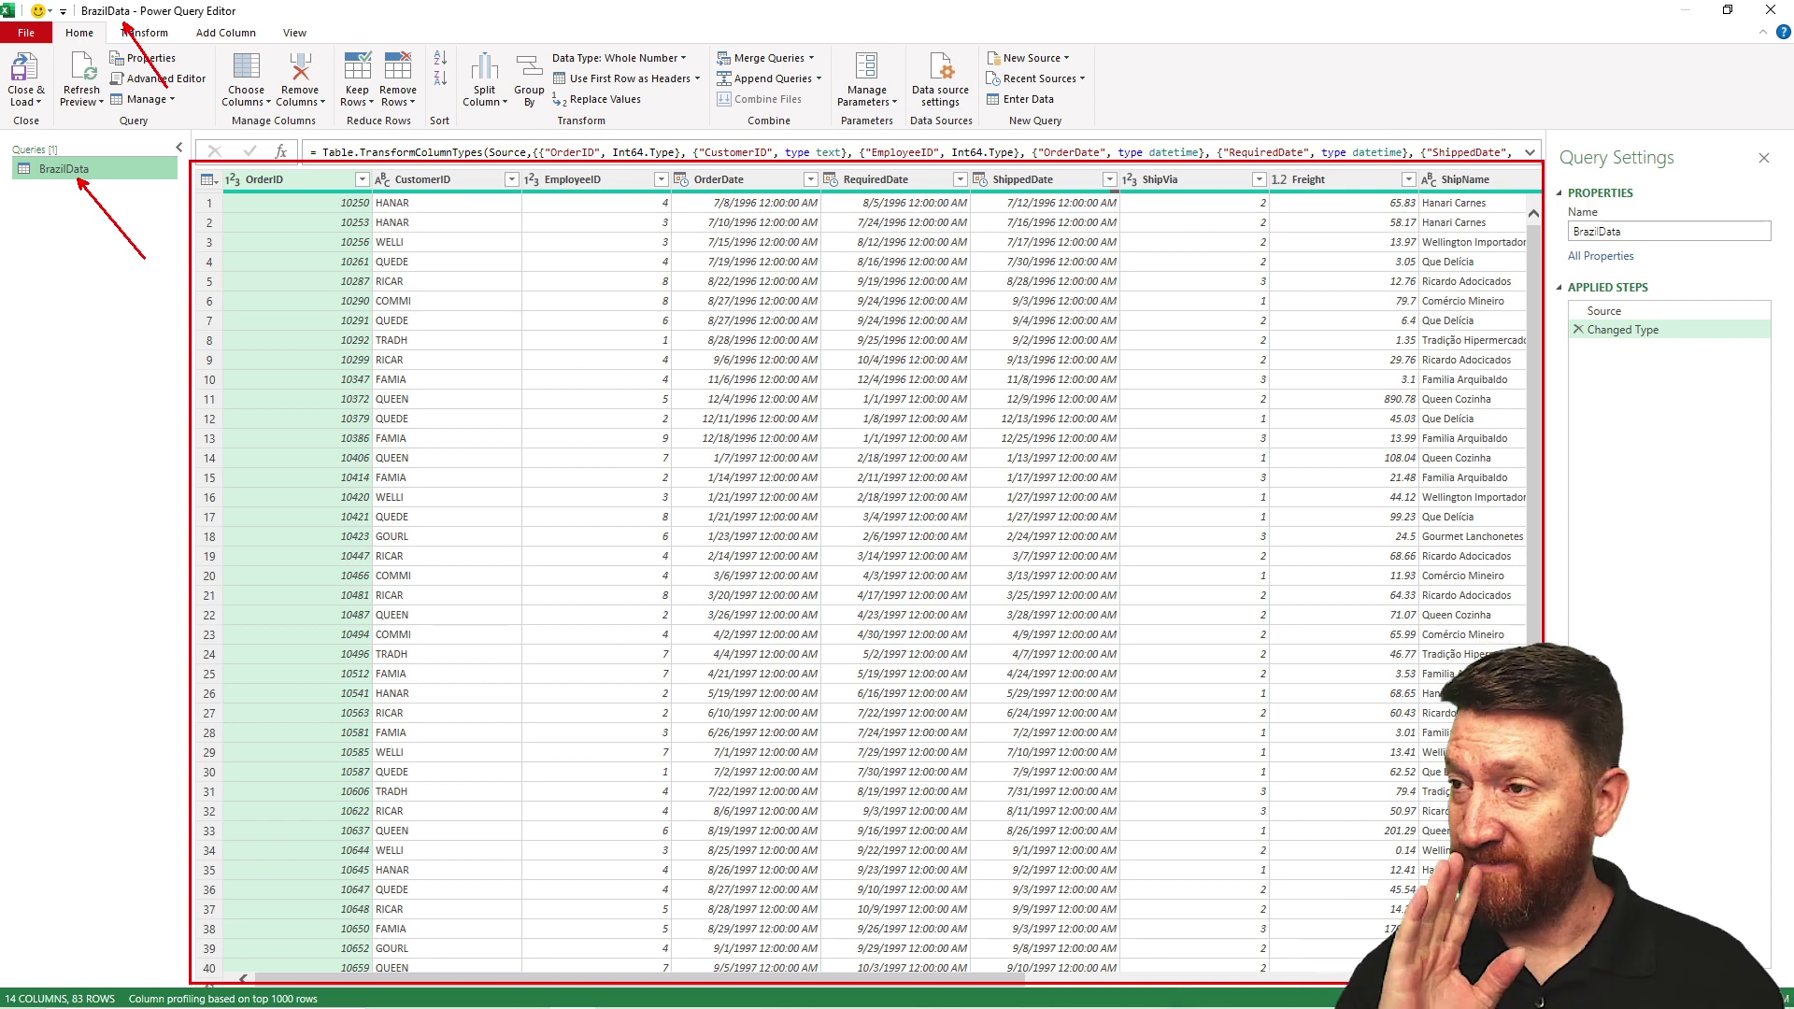
{"action": "key", "text": "Escape"}
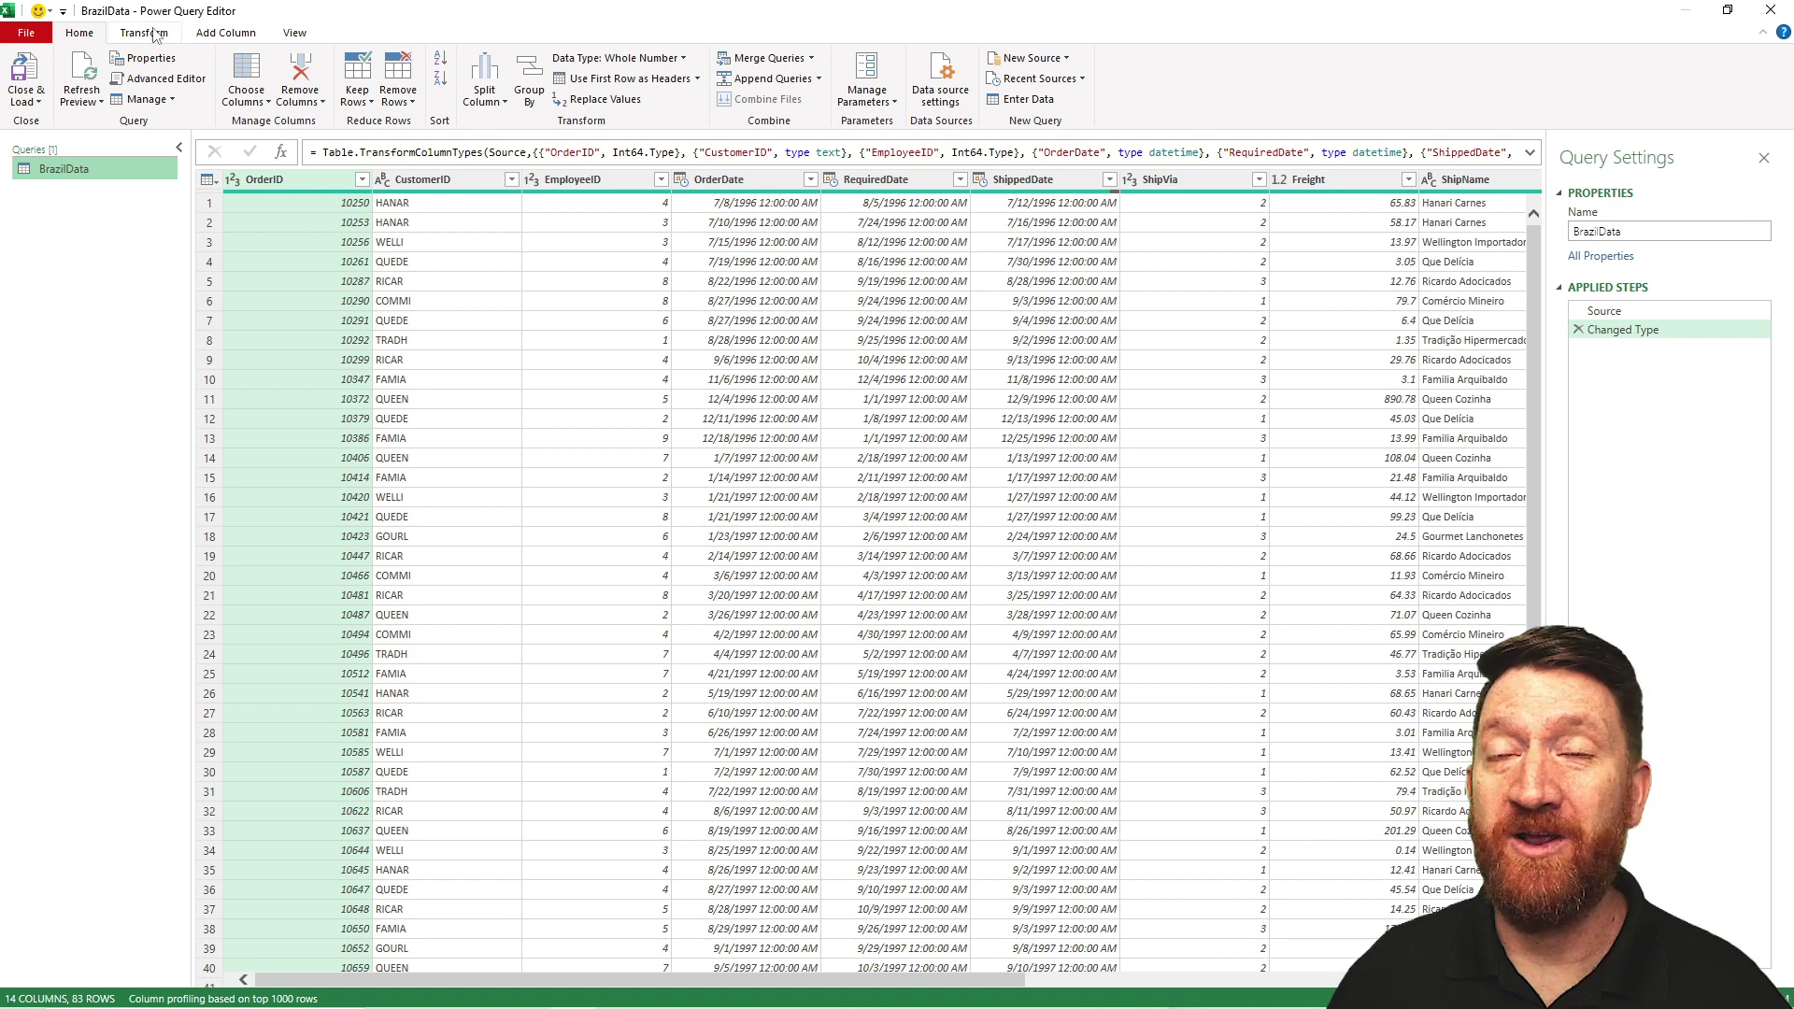
{"action": "left_click", "coordinate": [35, 101]}
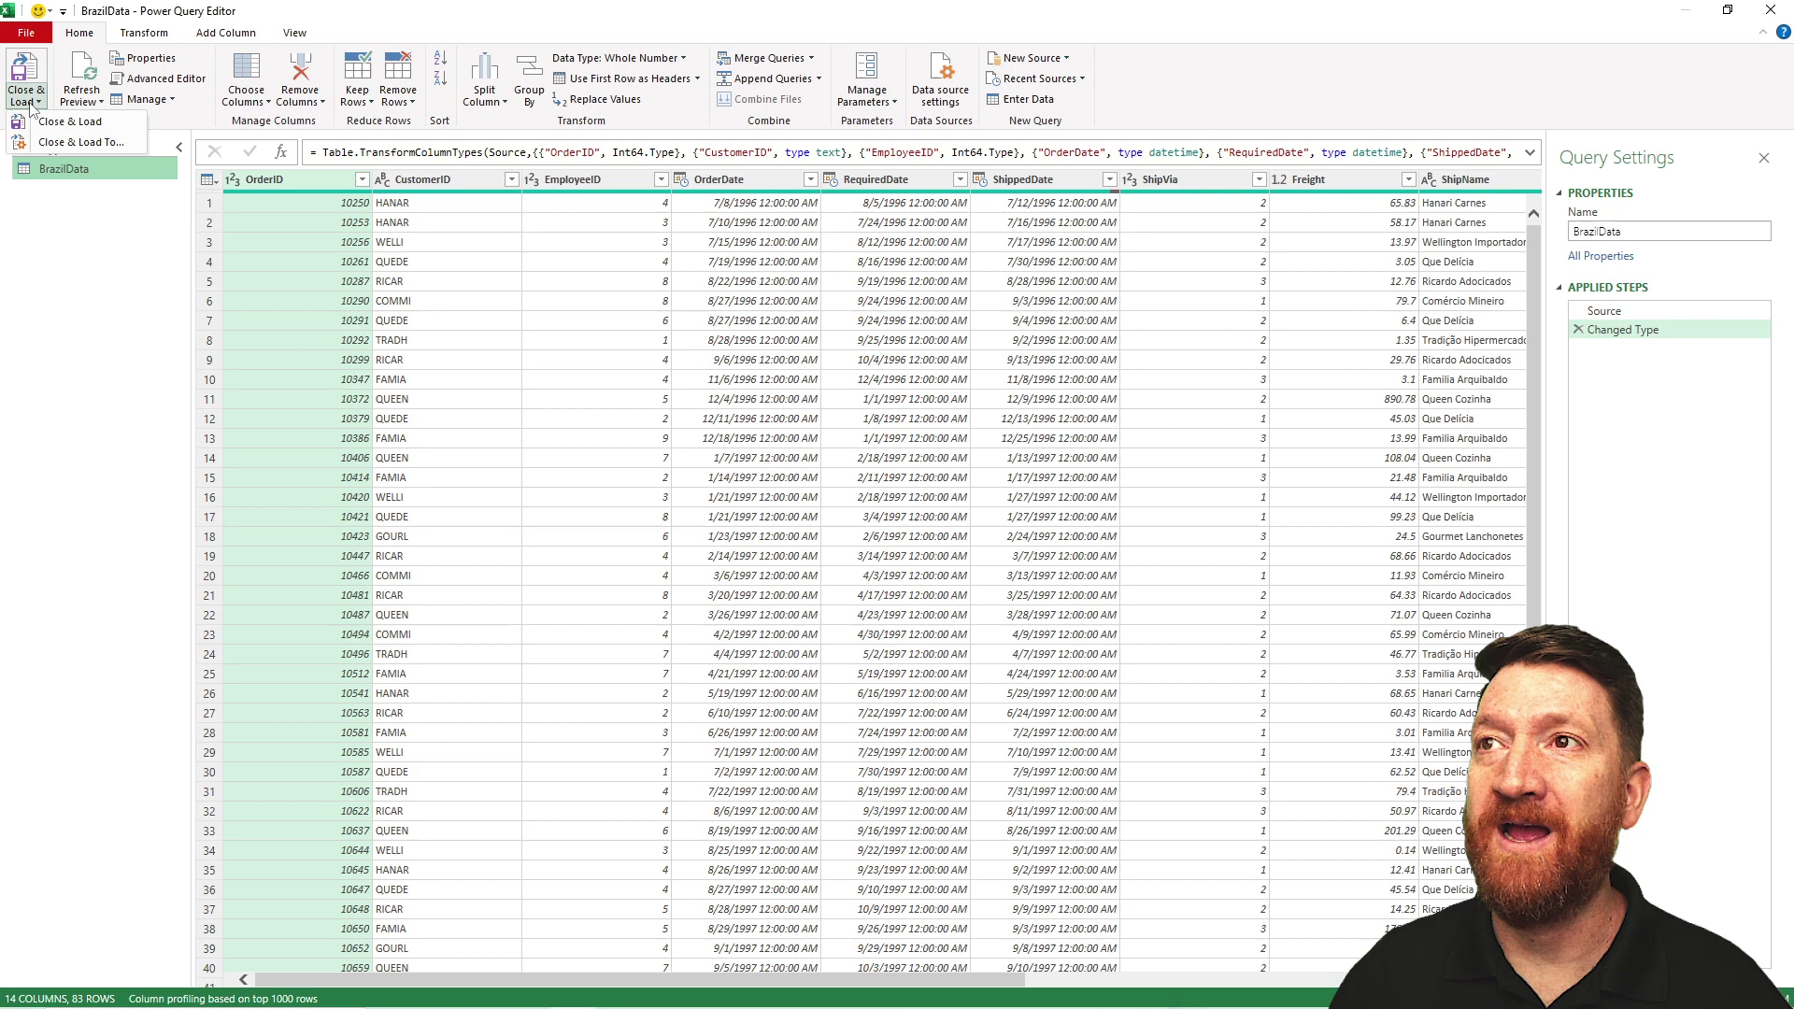
Load BrazilData with Close & Load To… as Only Create Connection.
{"action": "left_click", "coordinate": [101, 143]}
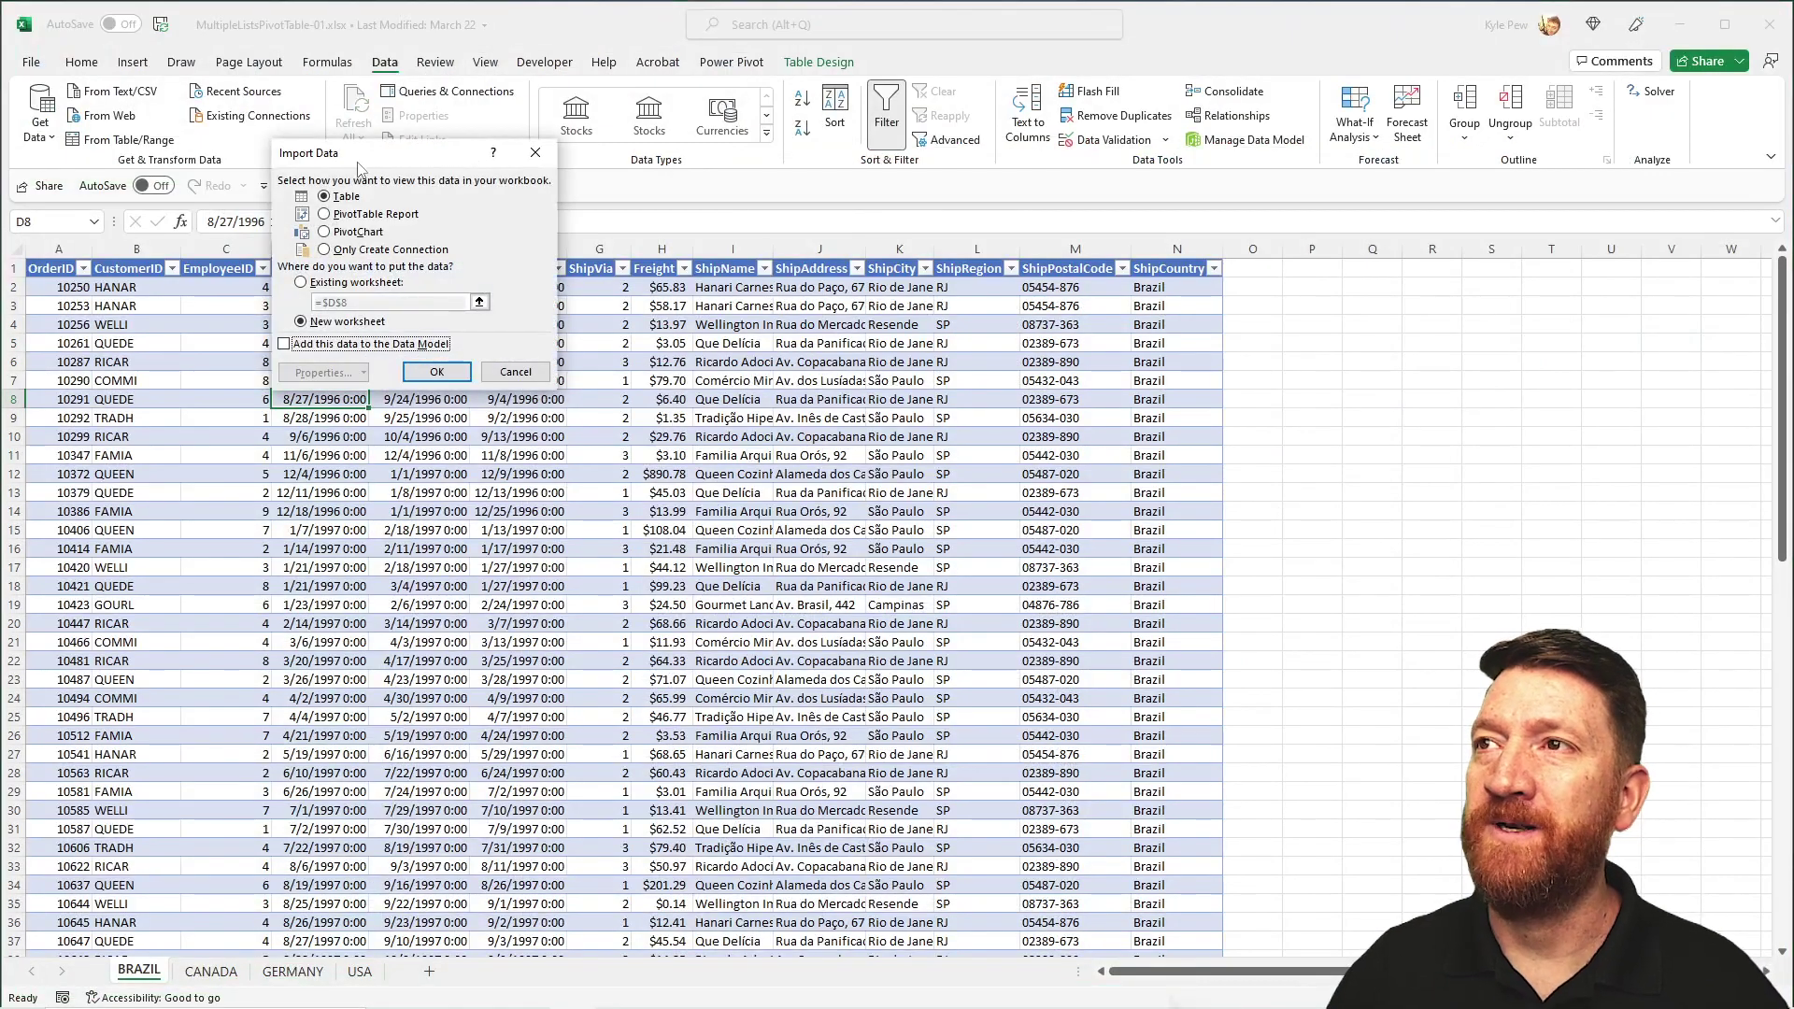
{"action": "left_click_drag", "start_coordinate": [358, 168], "coordinate": [268, 224]}
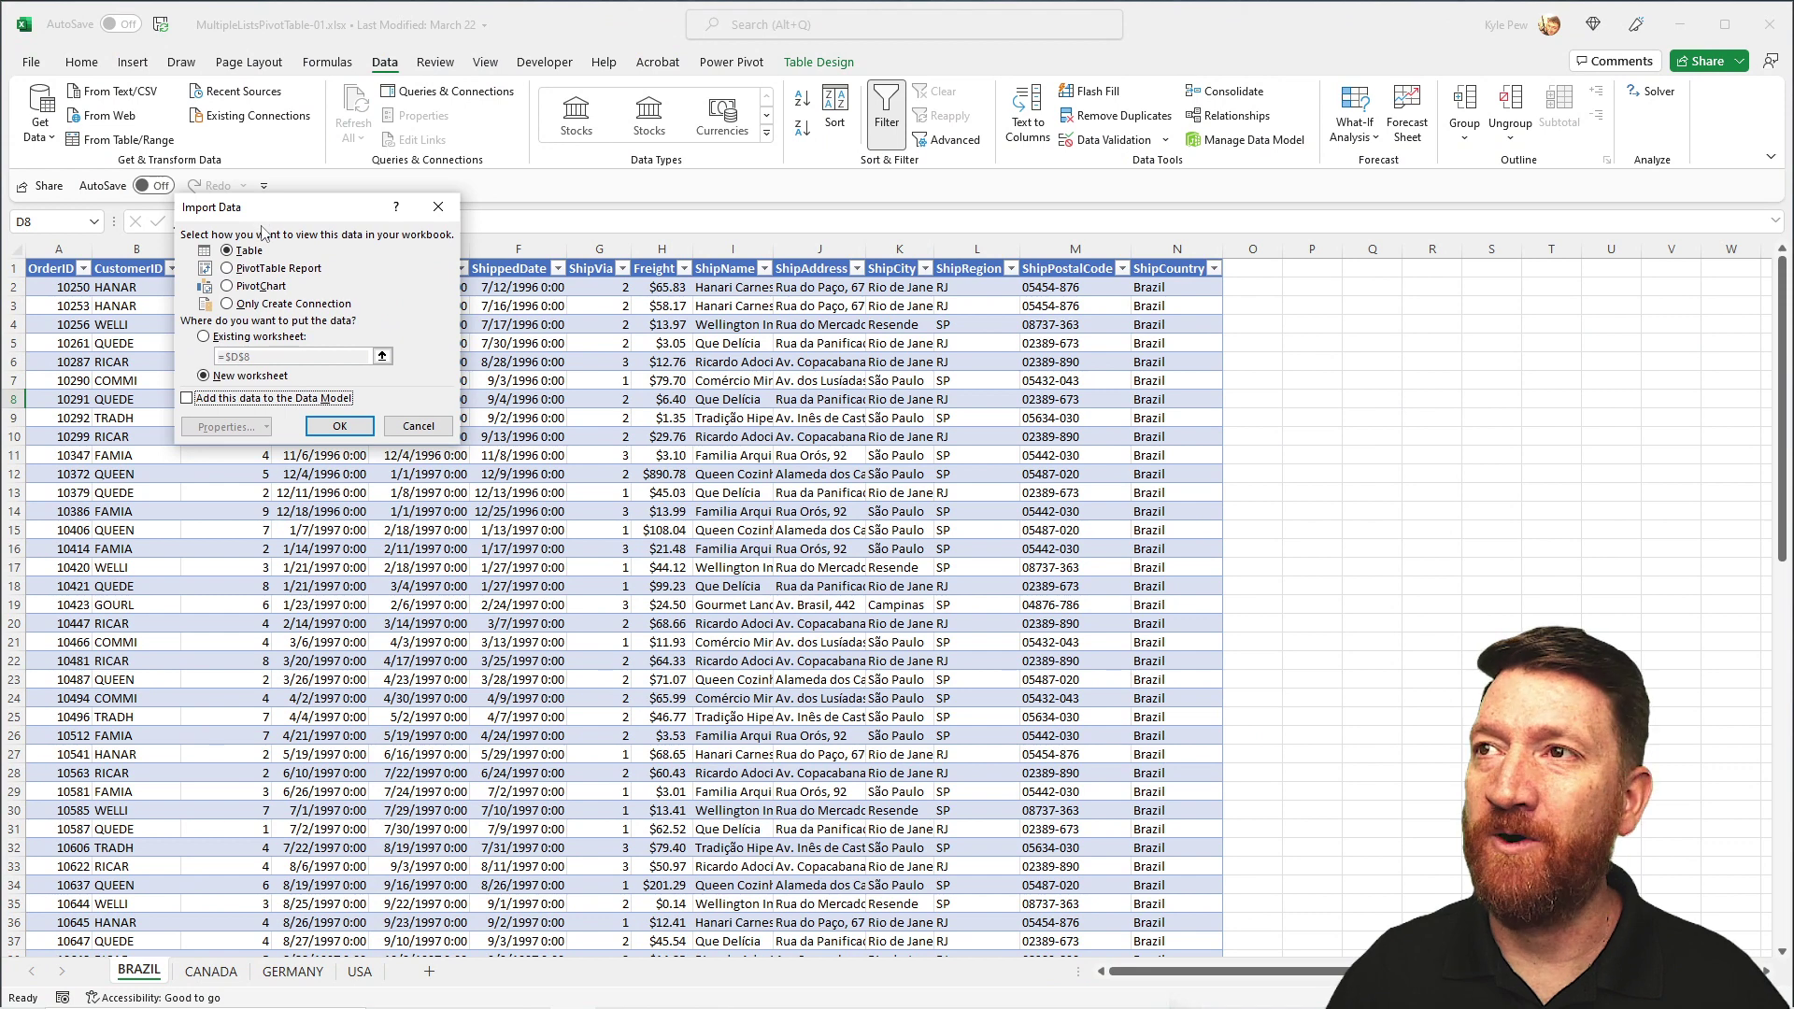
{"action": "left_click", "coordinate": [261, 312]}
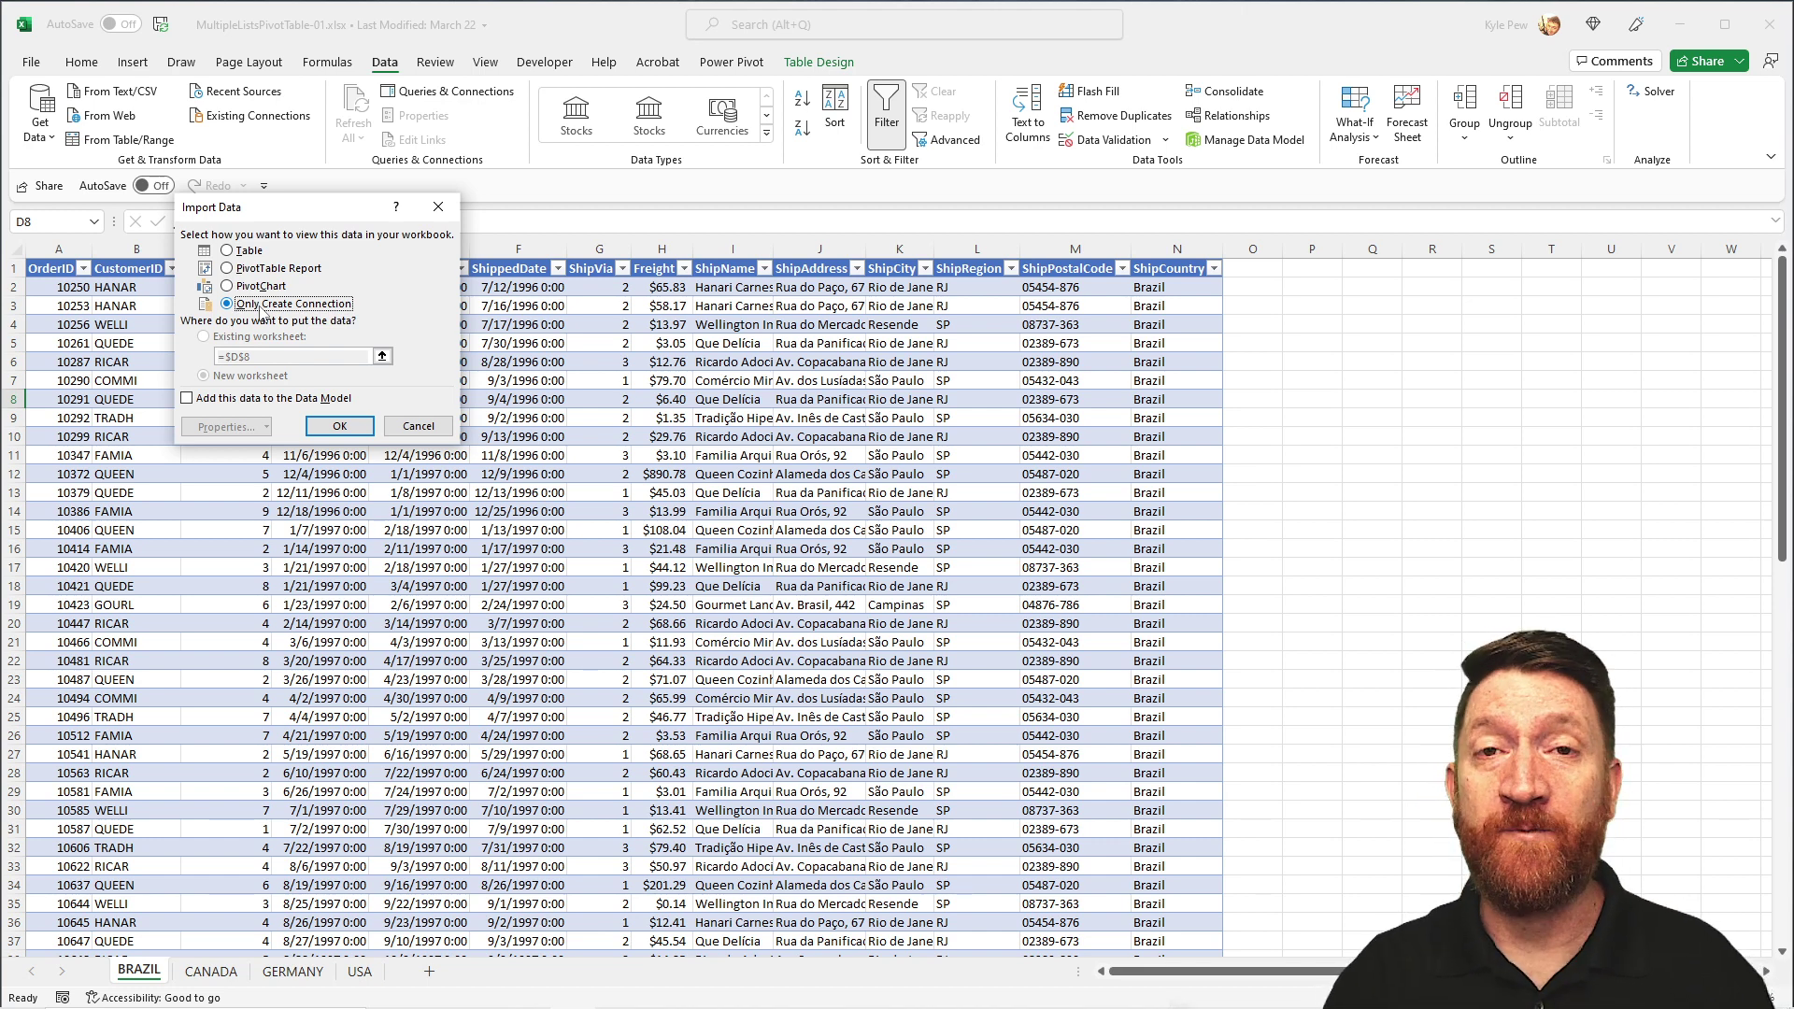
{"action": "left_click", "coordinate": [333, 426]}
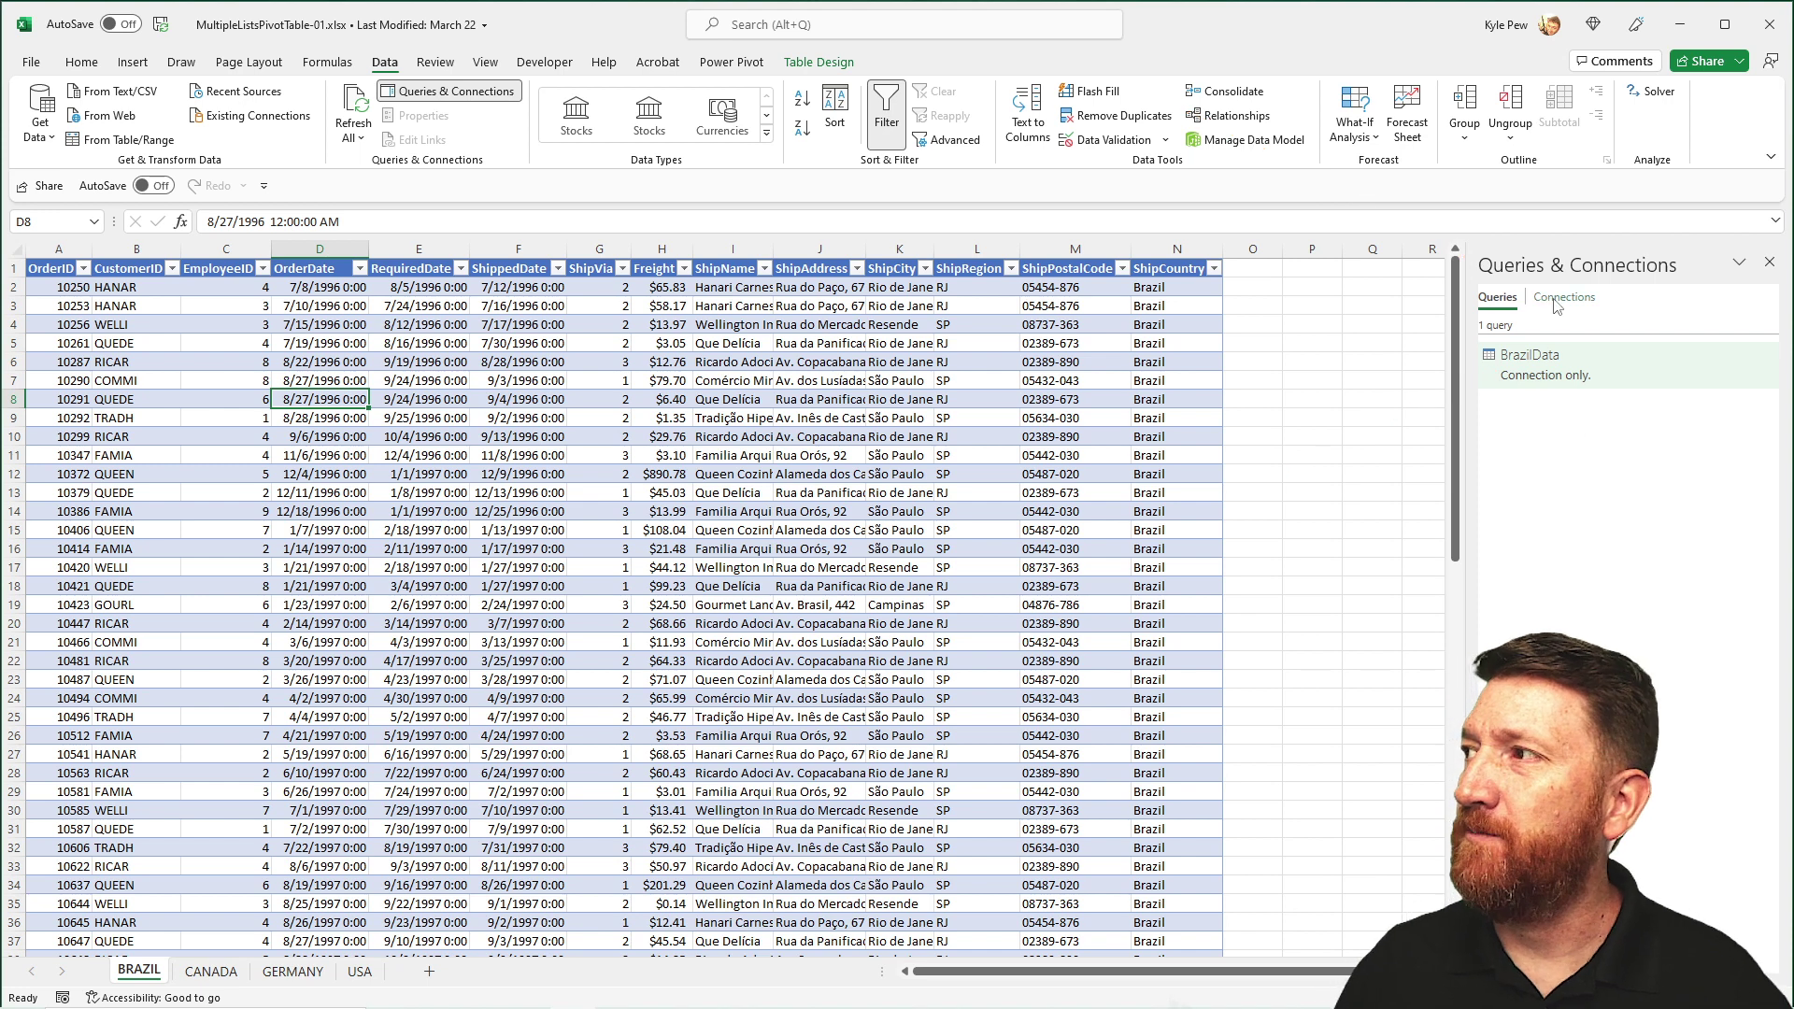
Hide and reshow the Queries & Connections pane, then go to the CANADA sheet.
{"action": "left_click", "coordinate": [1768, 263]}
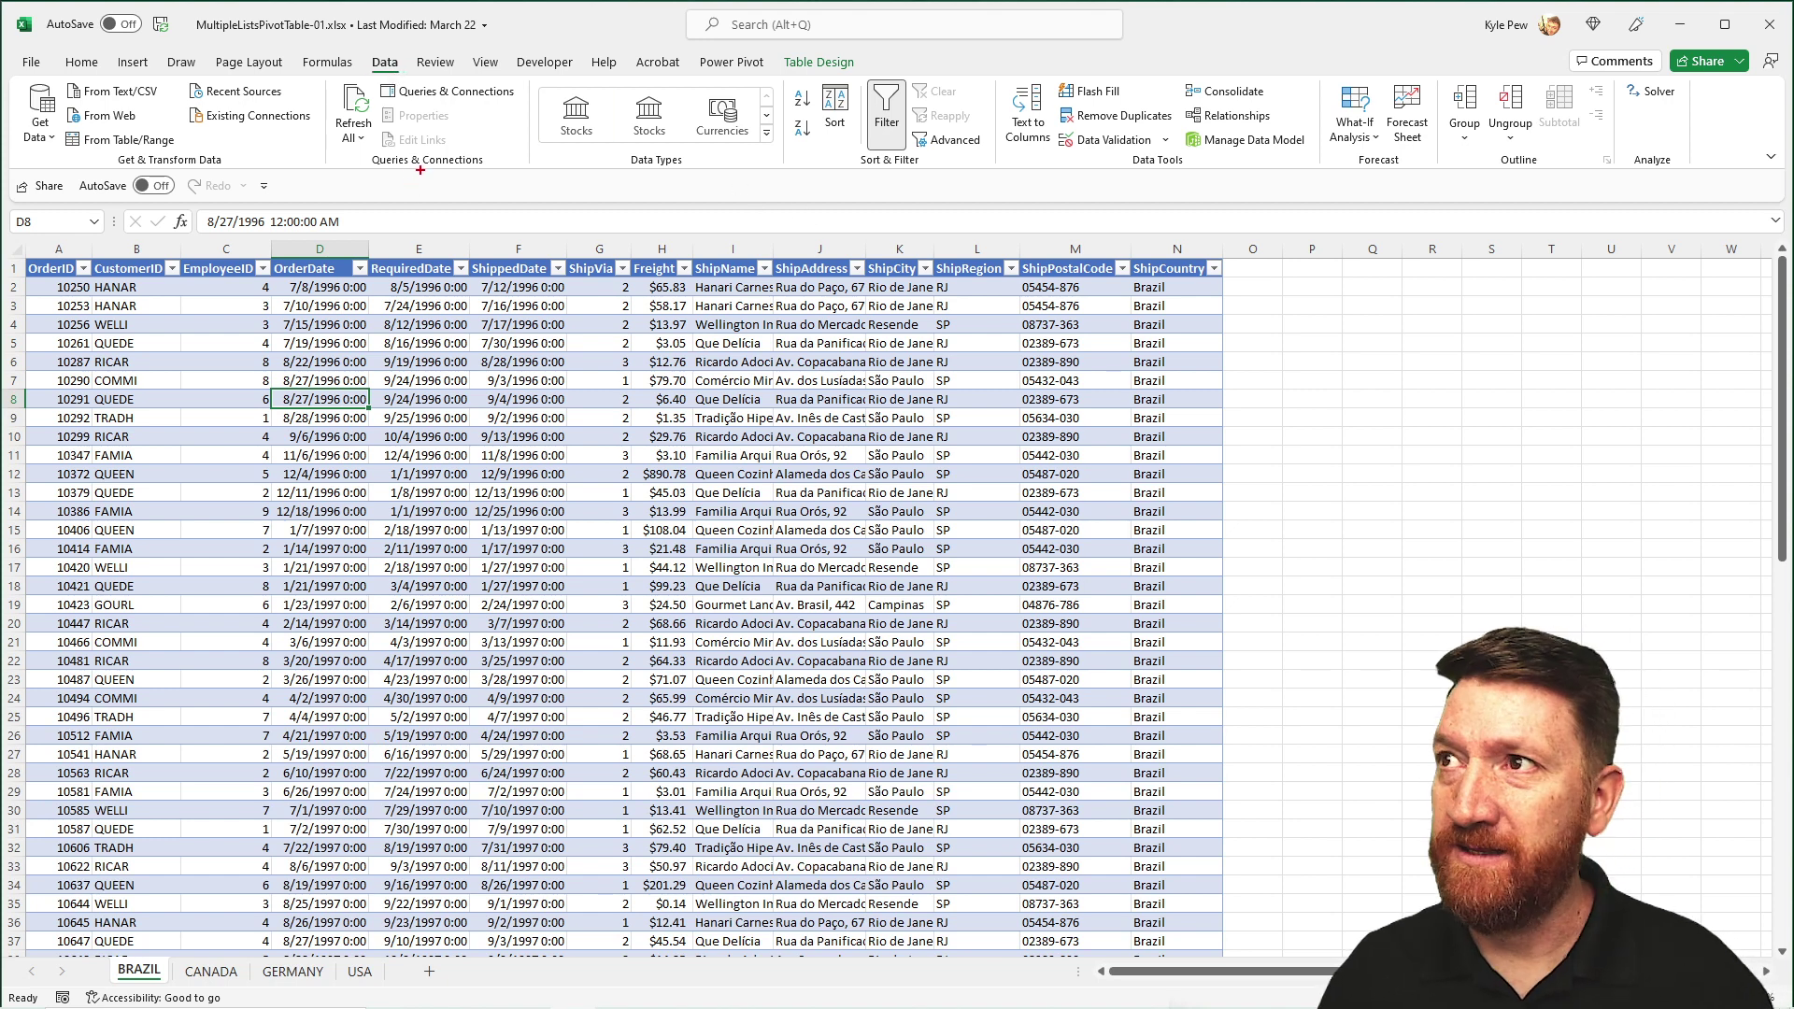
{"action": "left_click_drag", "start_coordinate": [458, 94], "coordinate": [545, 181]}
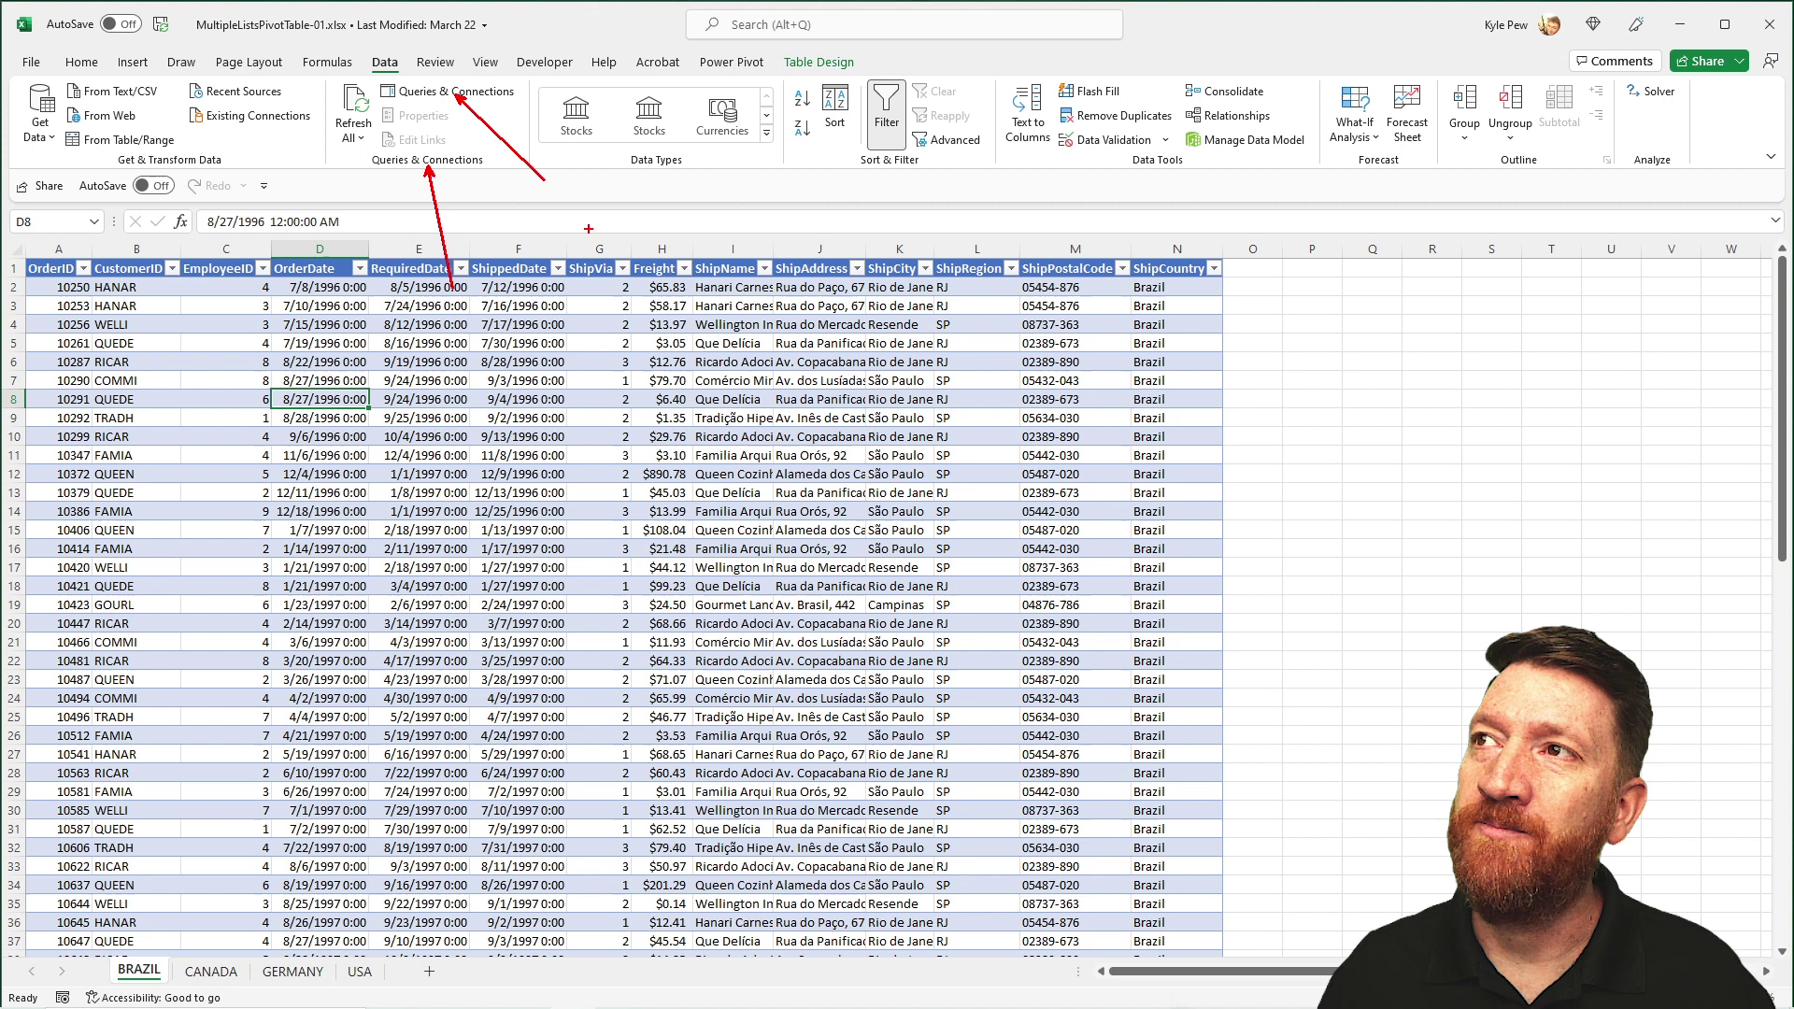
{"action": "key", "text": "Escape"}
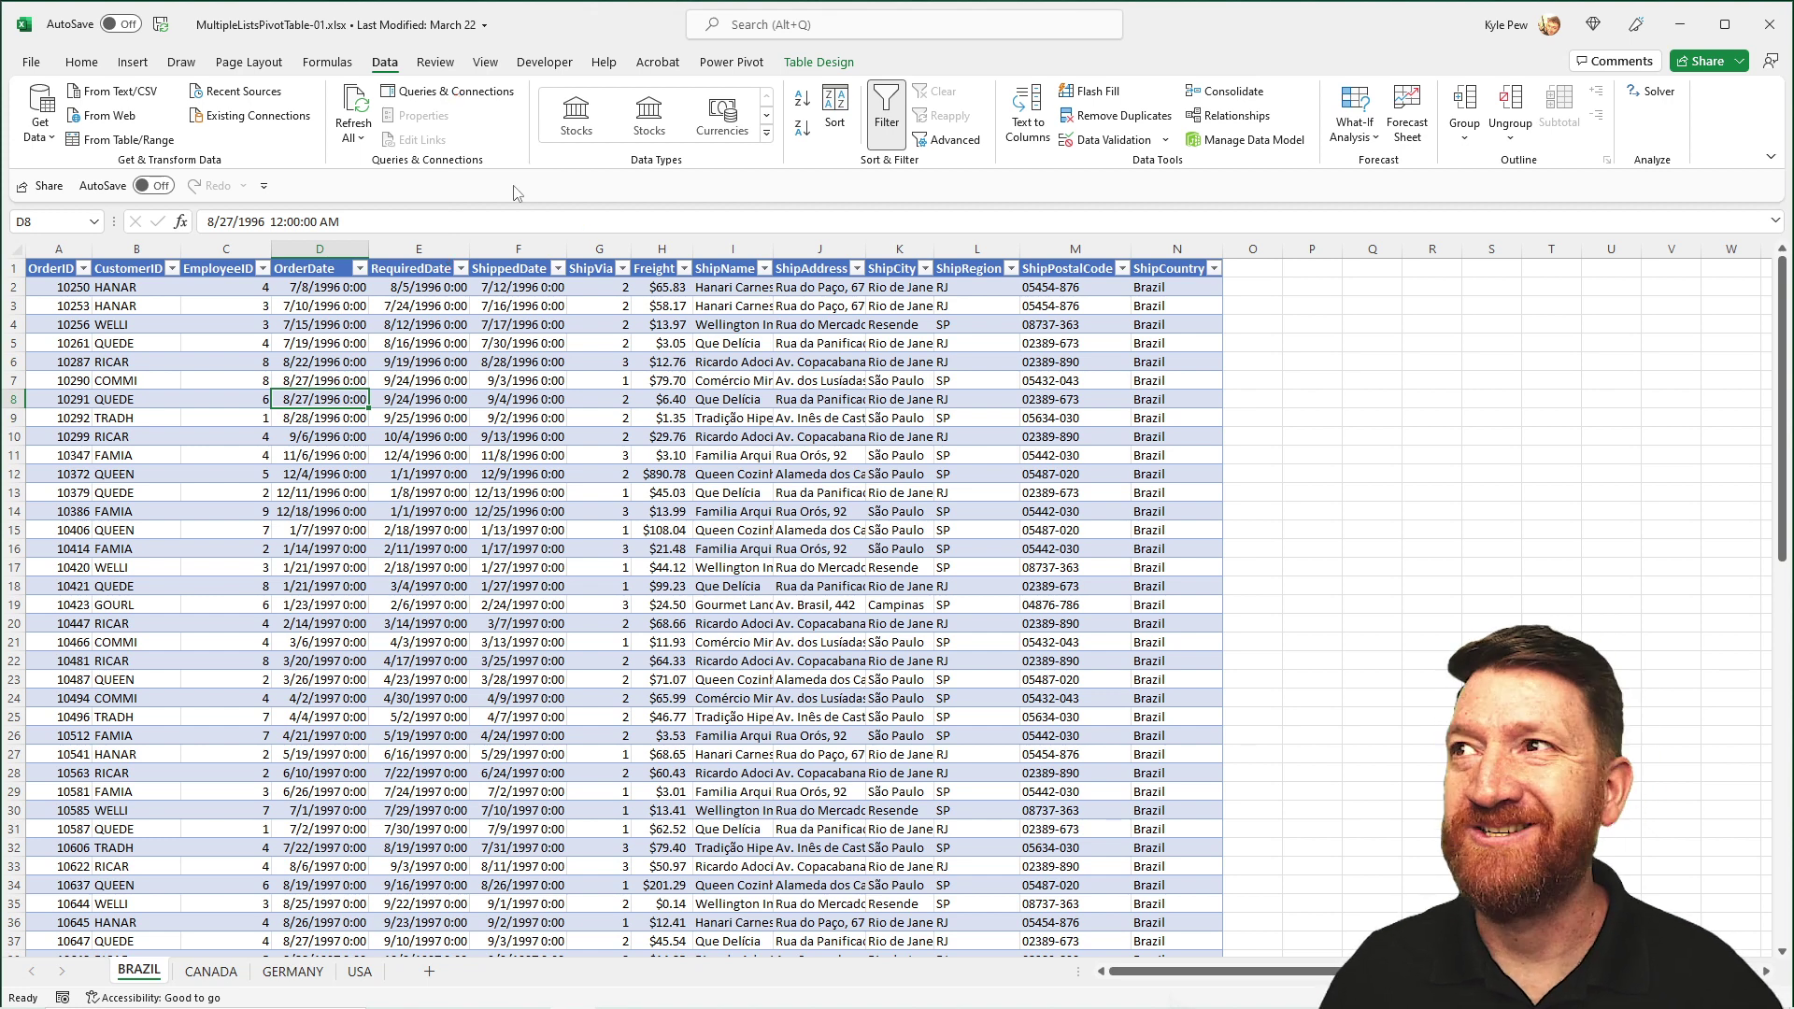
{"action": "left_click", "coordinate": [449, 91]}
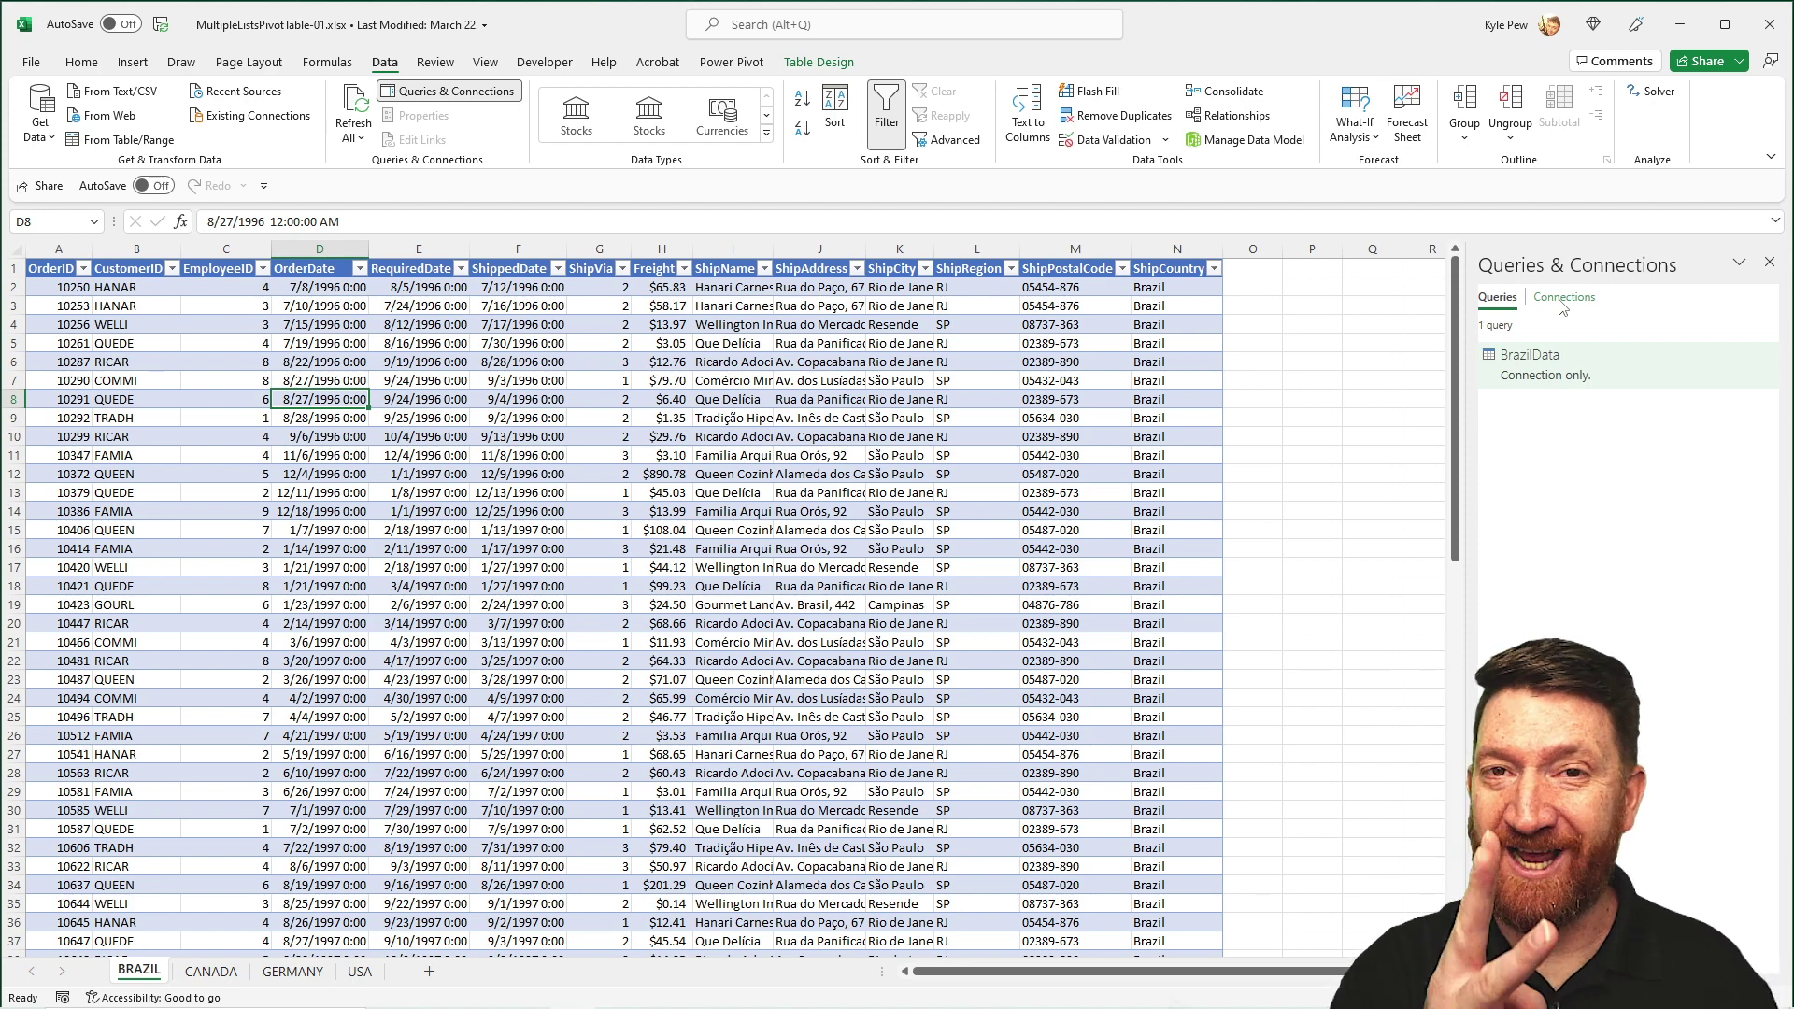
{"action": "left_click", "coordinate": [223, 975]}
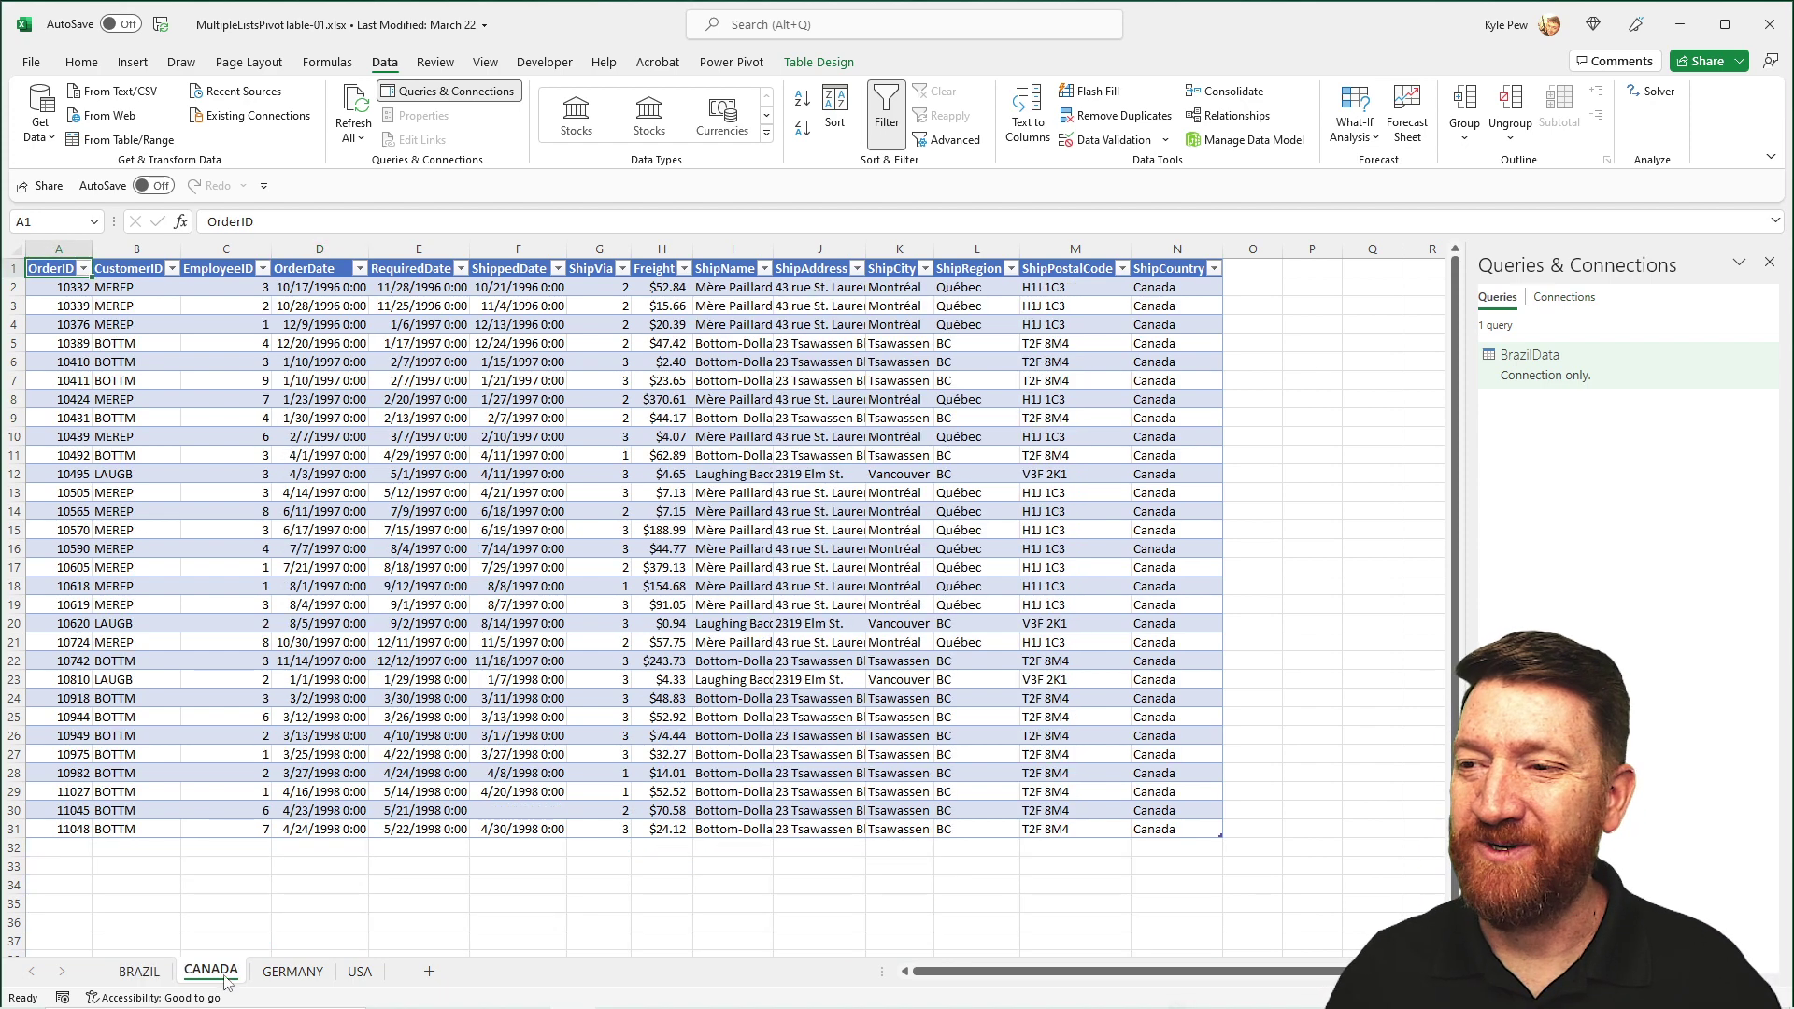
Import the CANADA table as CanadaData and load it as Only Create Connection.
{"action": "left_click", "coordinate": [52, 140]}
{"action": "mouse_move", "coordinate": [191, 357]}
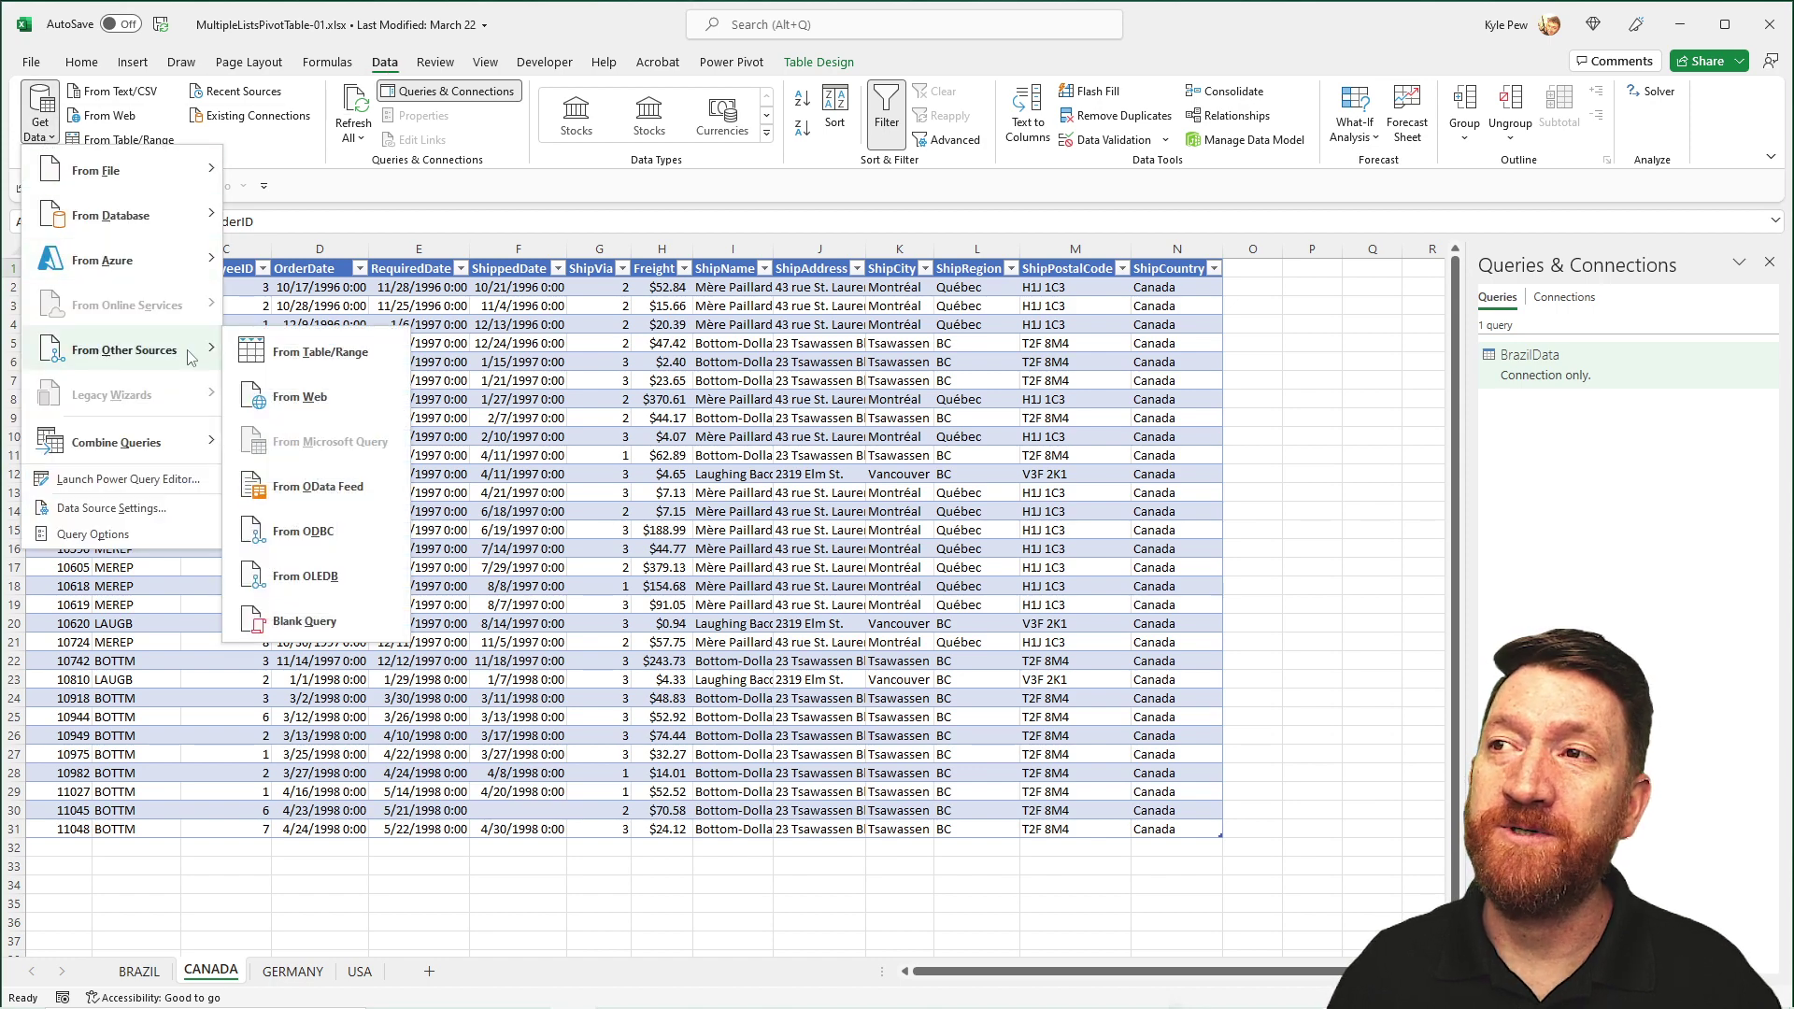
{"action": "left_click", "coordinate": [348, 356]}
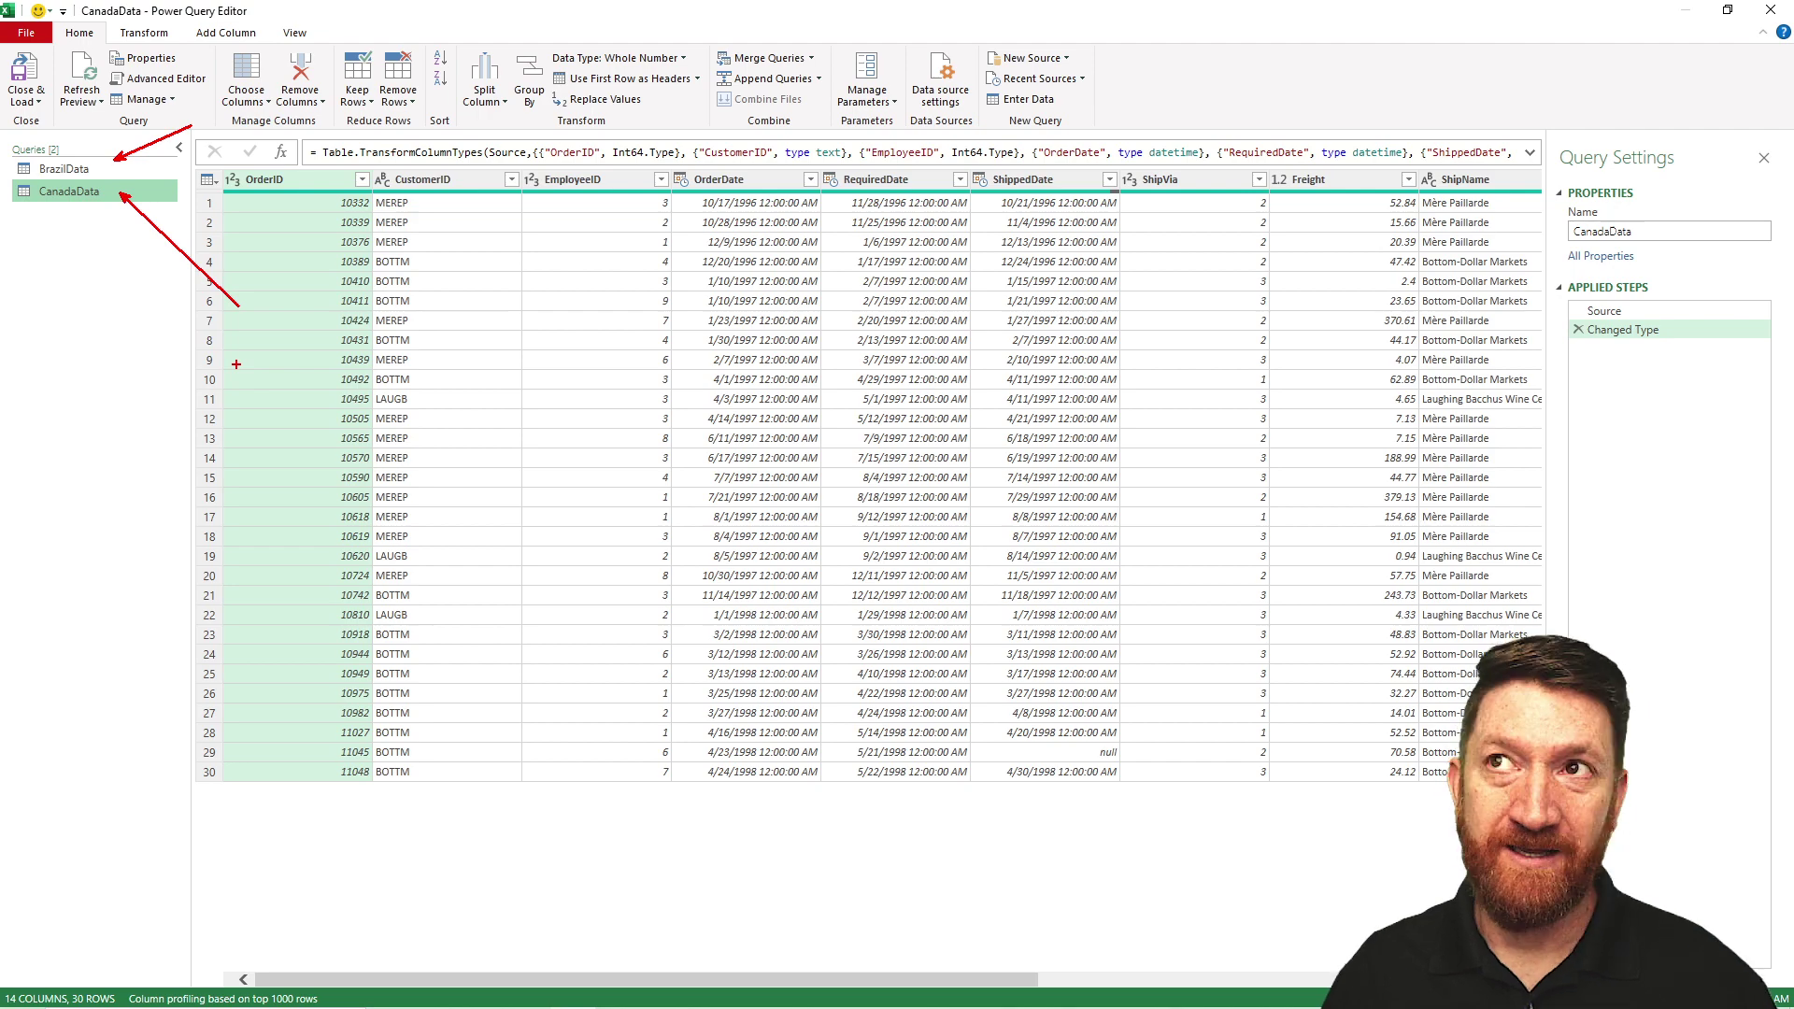
{"action": "left_click", "coordinate": [25, 99]}
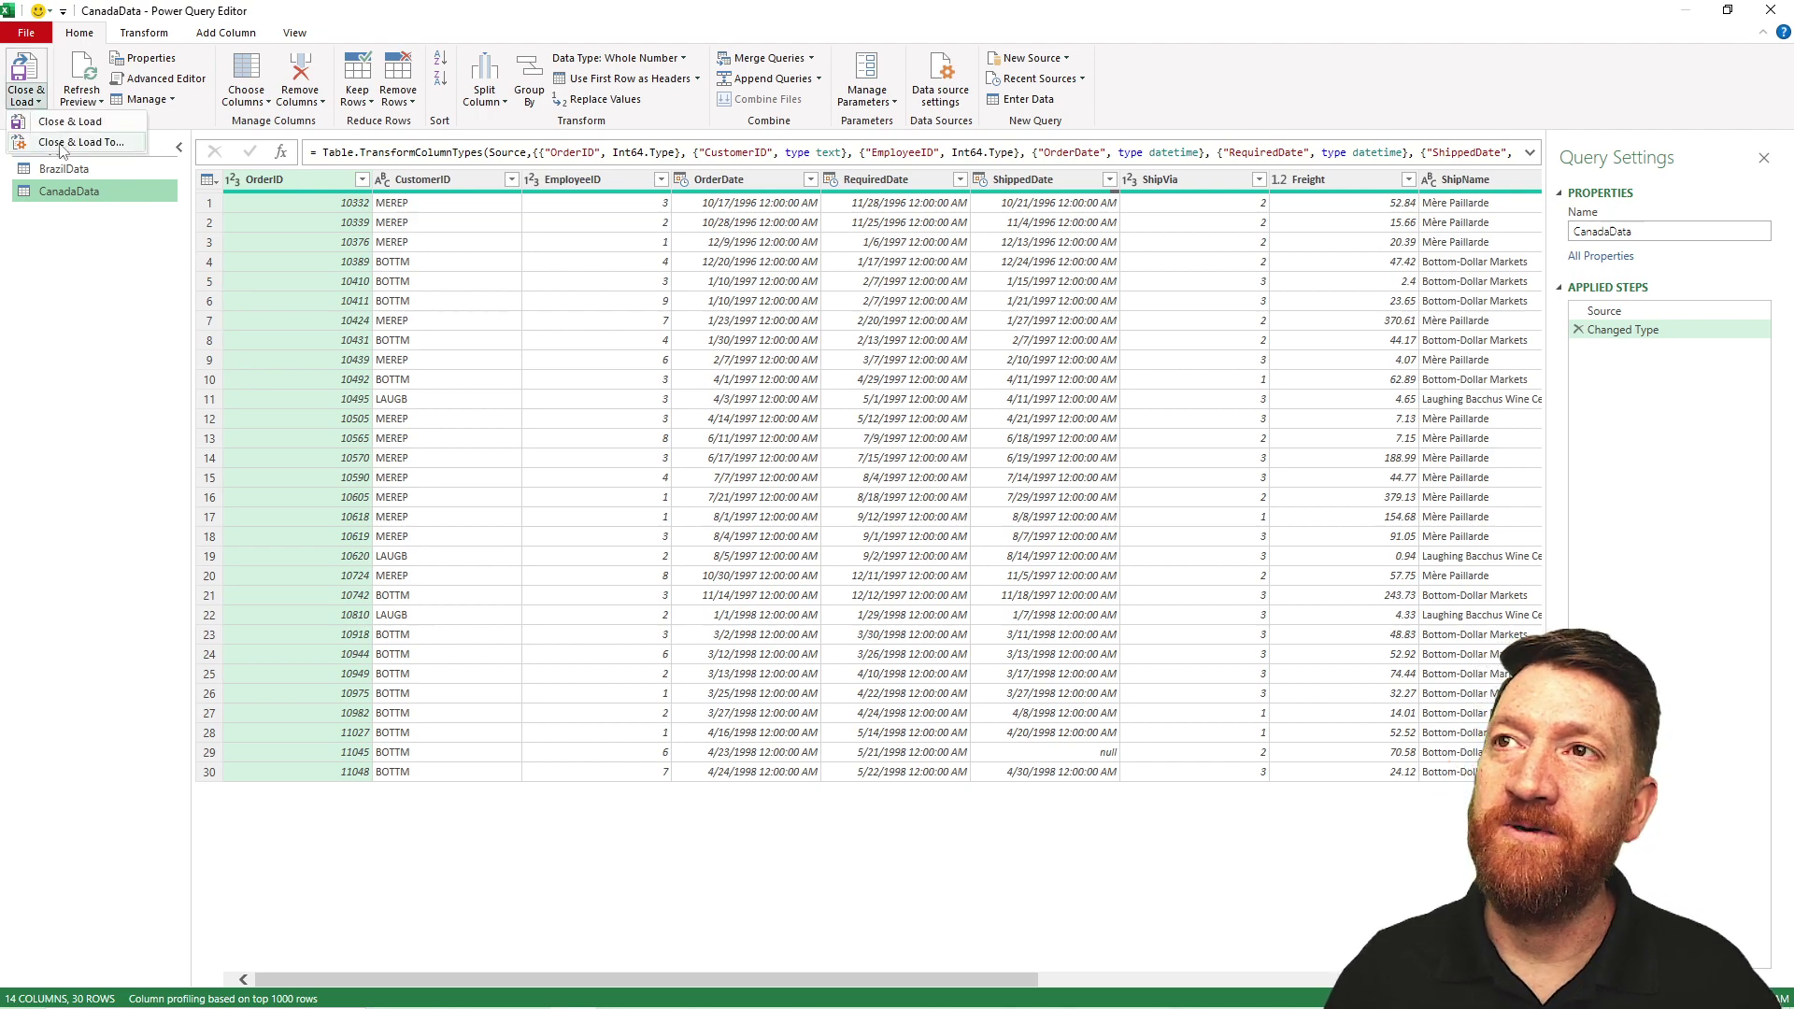
{"action": "left_click", "coordinate": [62, 145]}
{"action": "left_click", "coordinate": [258, 309]}
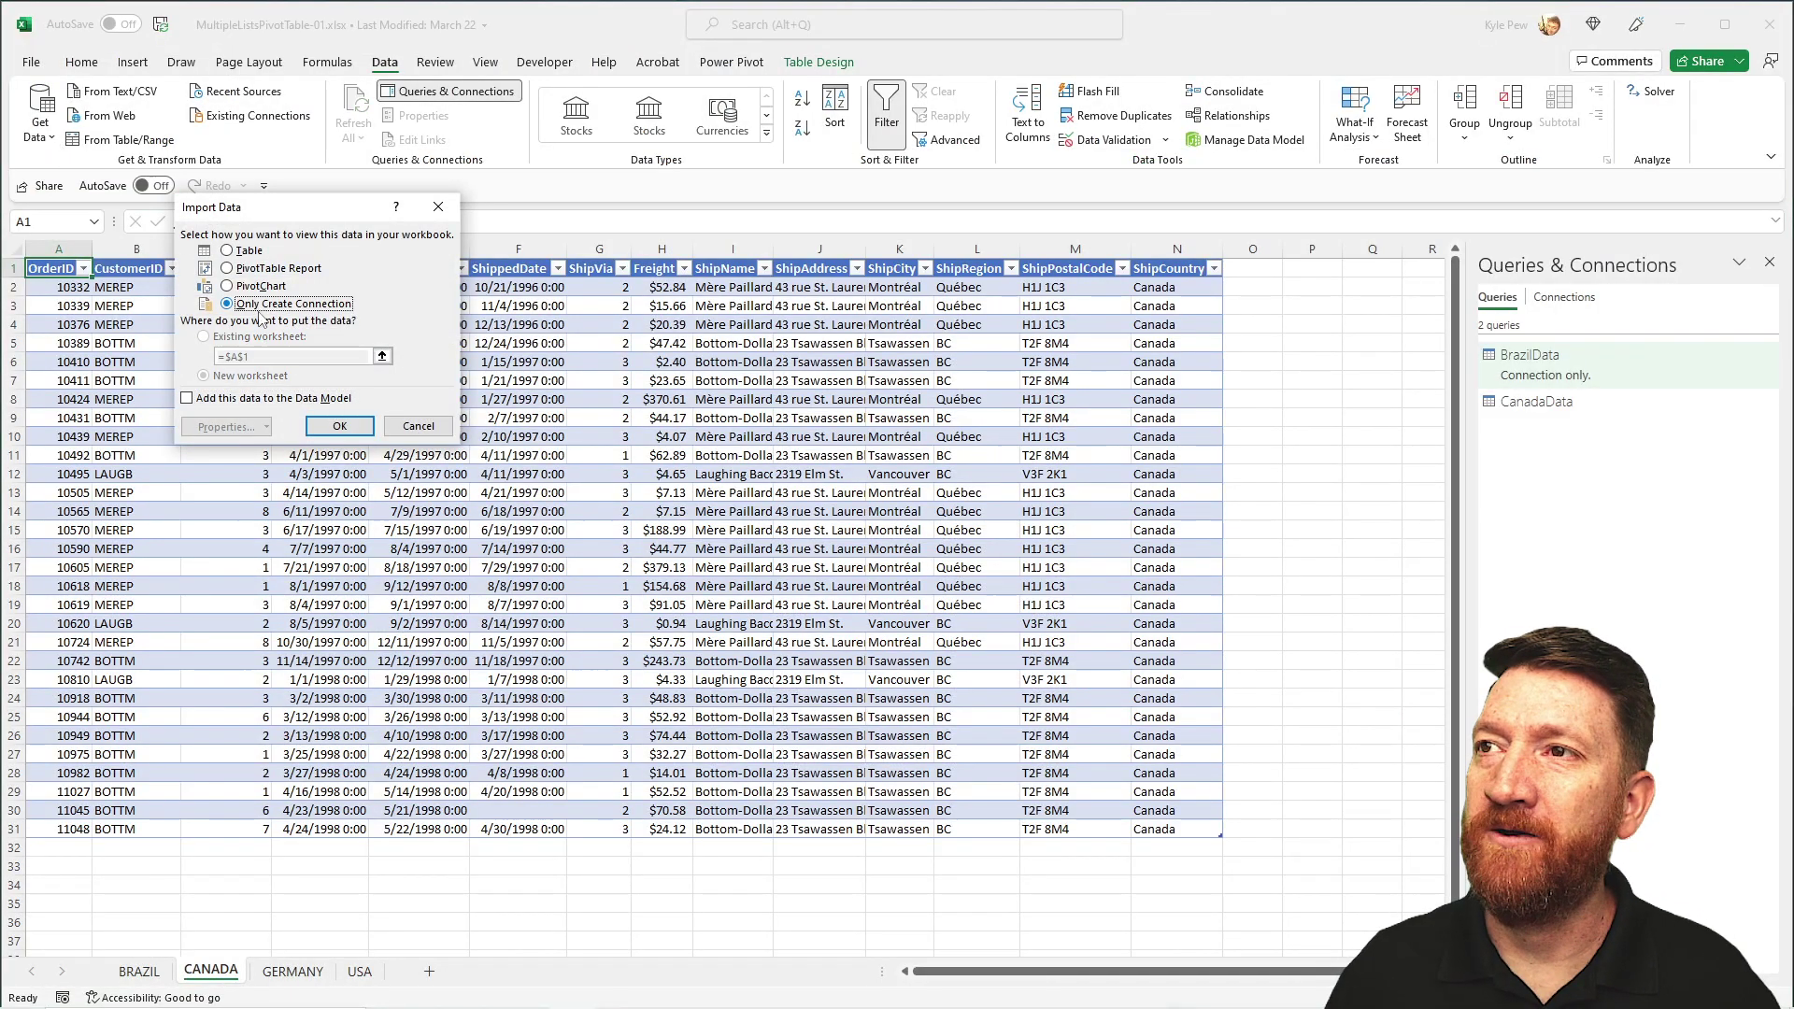
{"action": "left_click", "coordinate": [340, 425]}
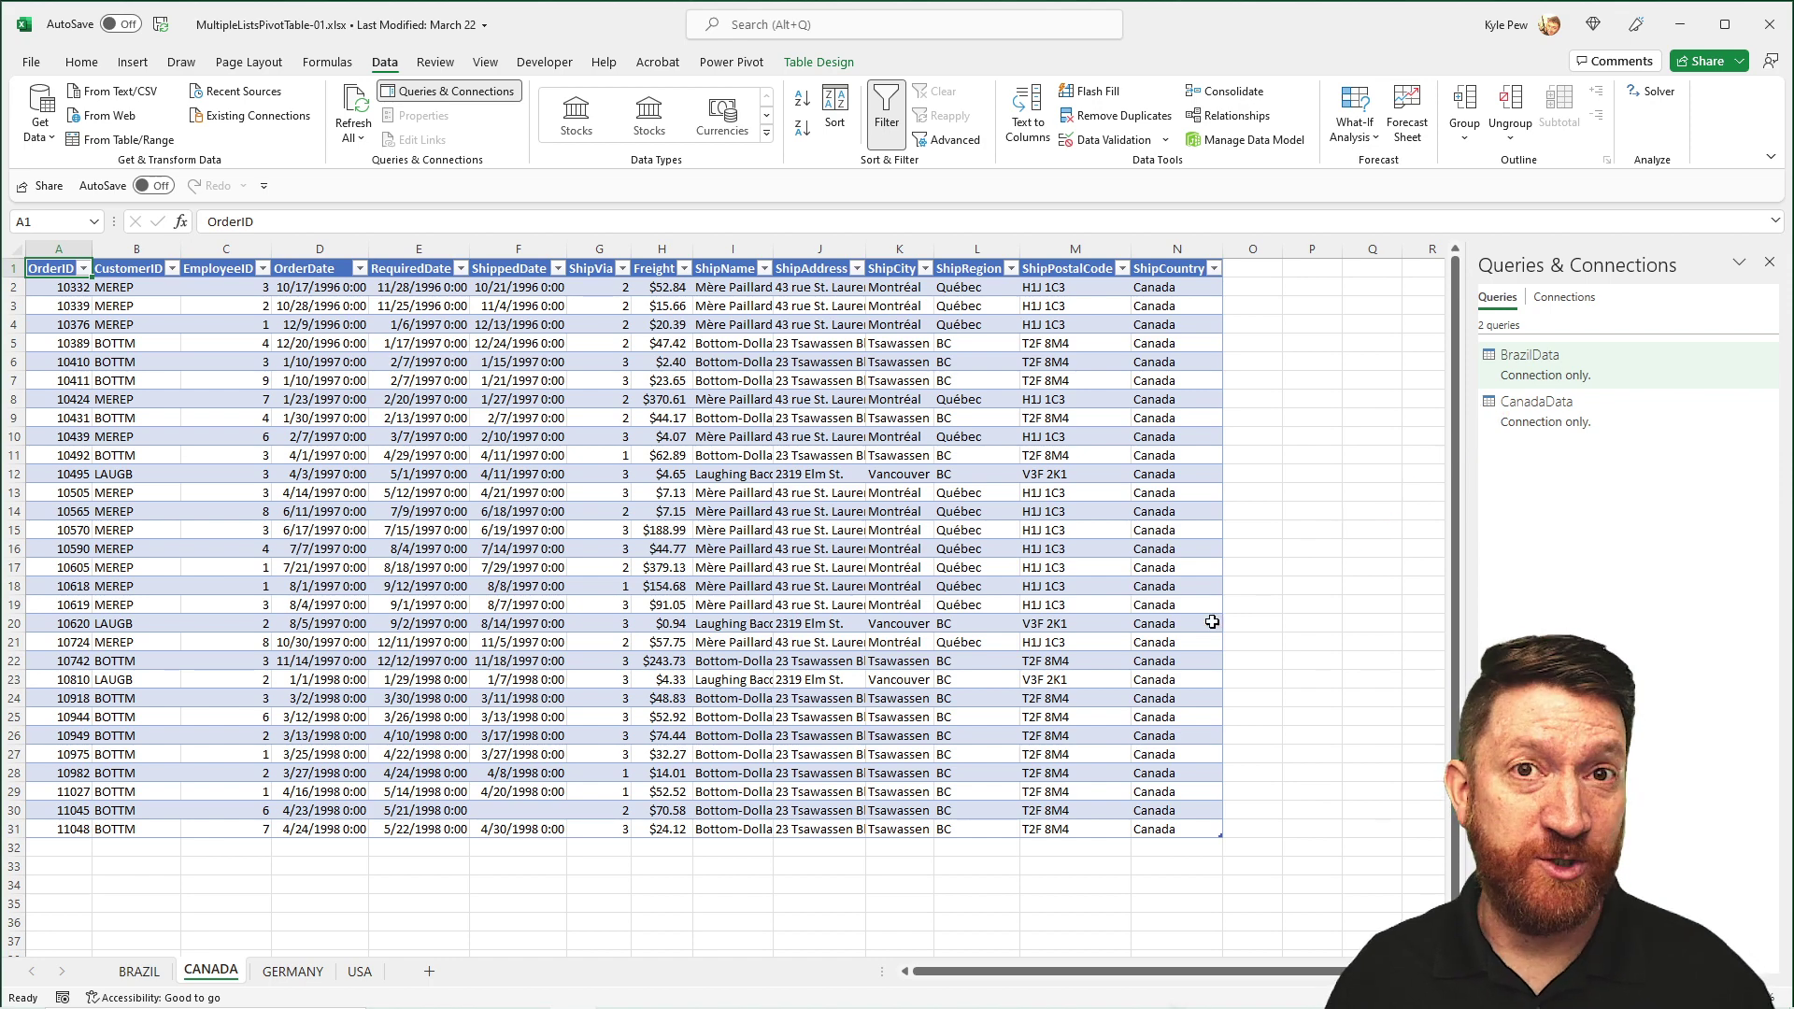
On the GERMANY sheet, create a GermanyData query from the Germany orders table.
{"action": "left_click", "coordinate": [295, 972]}
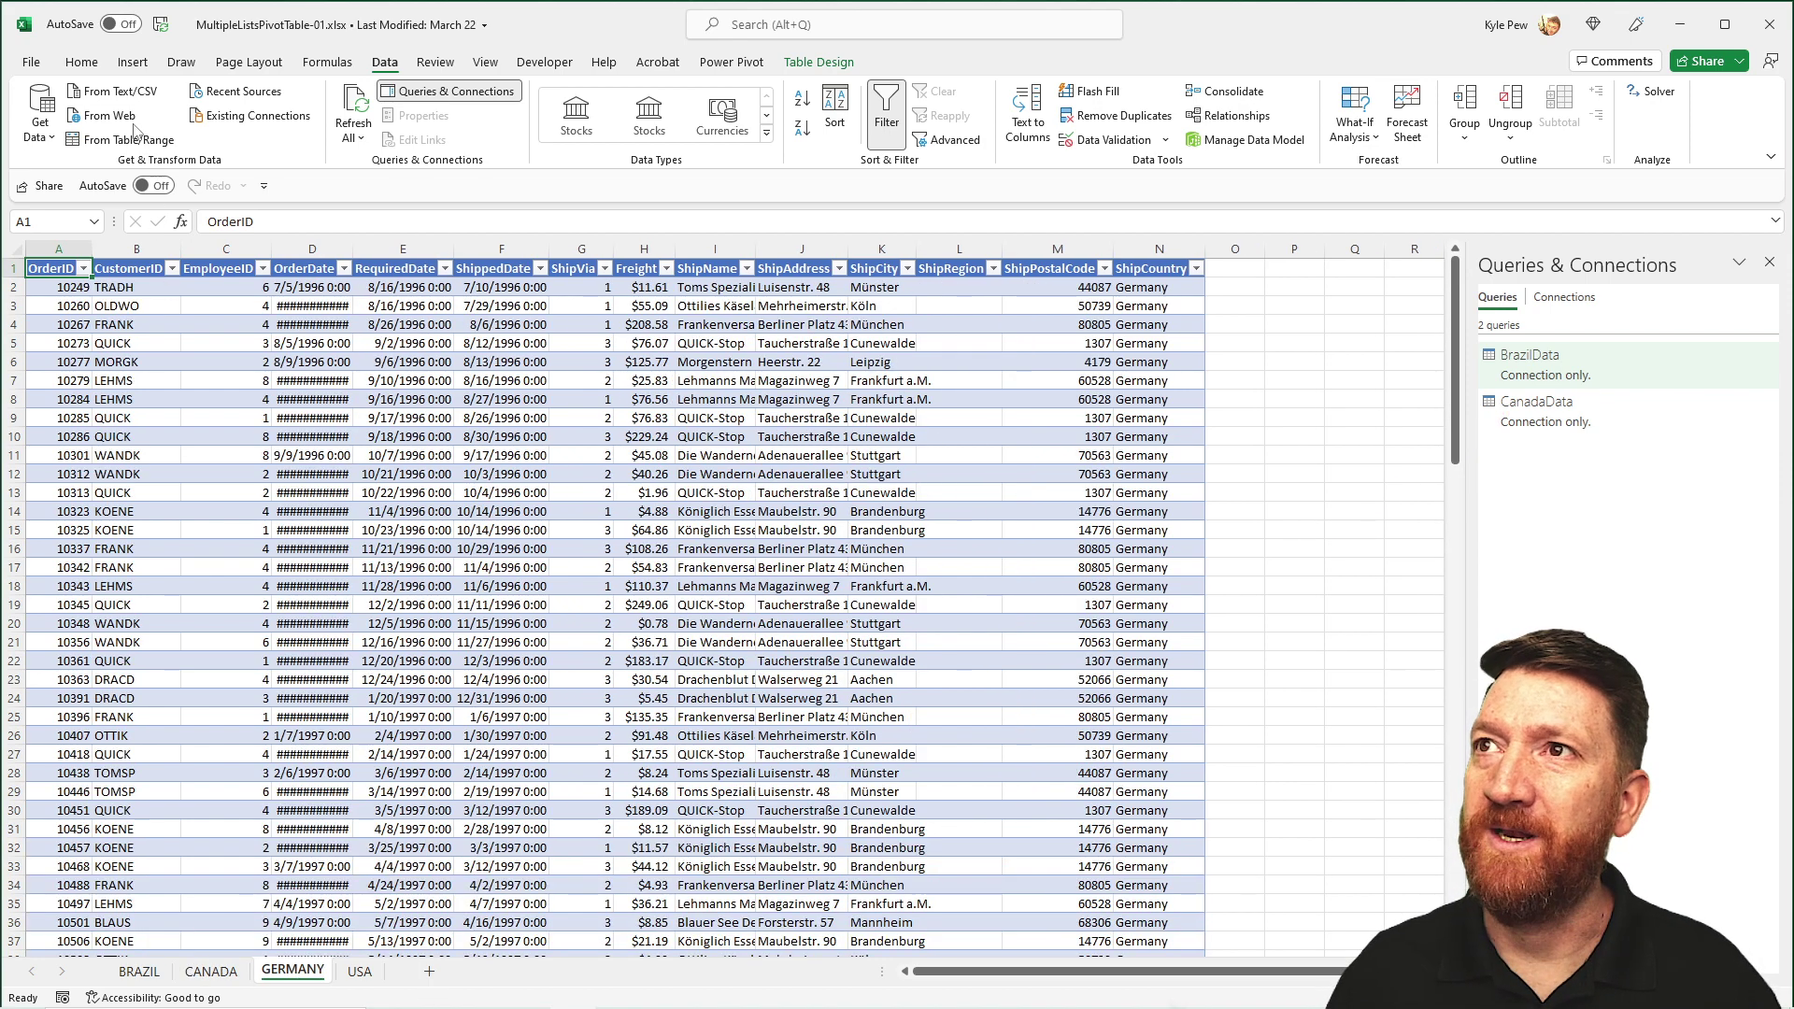
{"action": "left_click", "coordinate": [45, 137]}
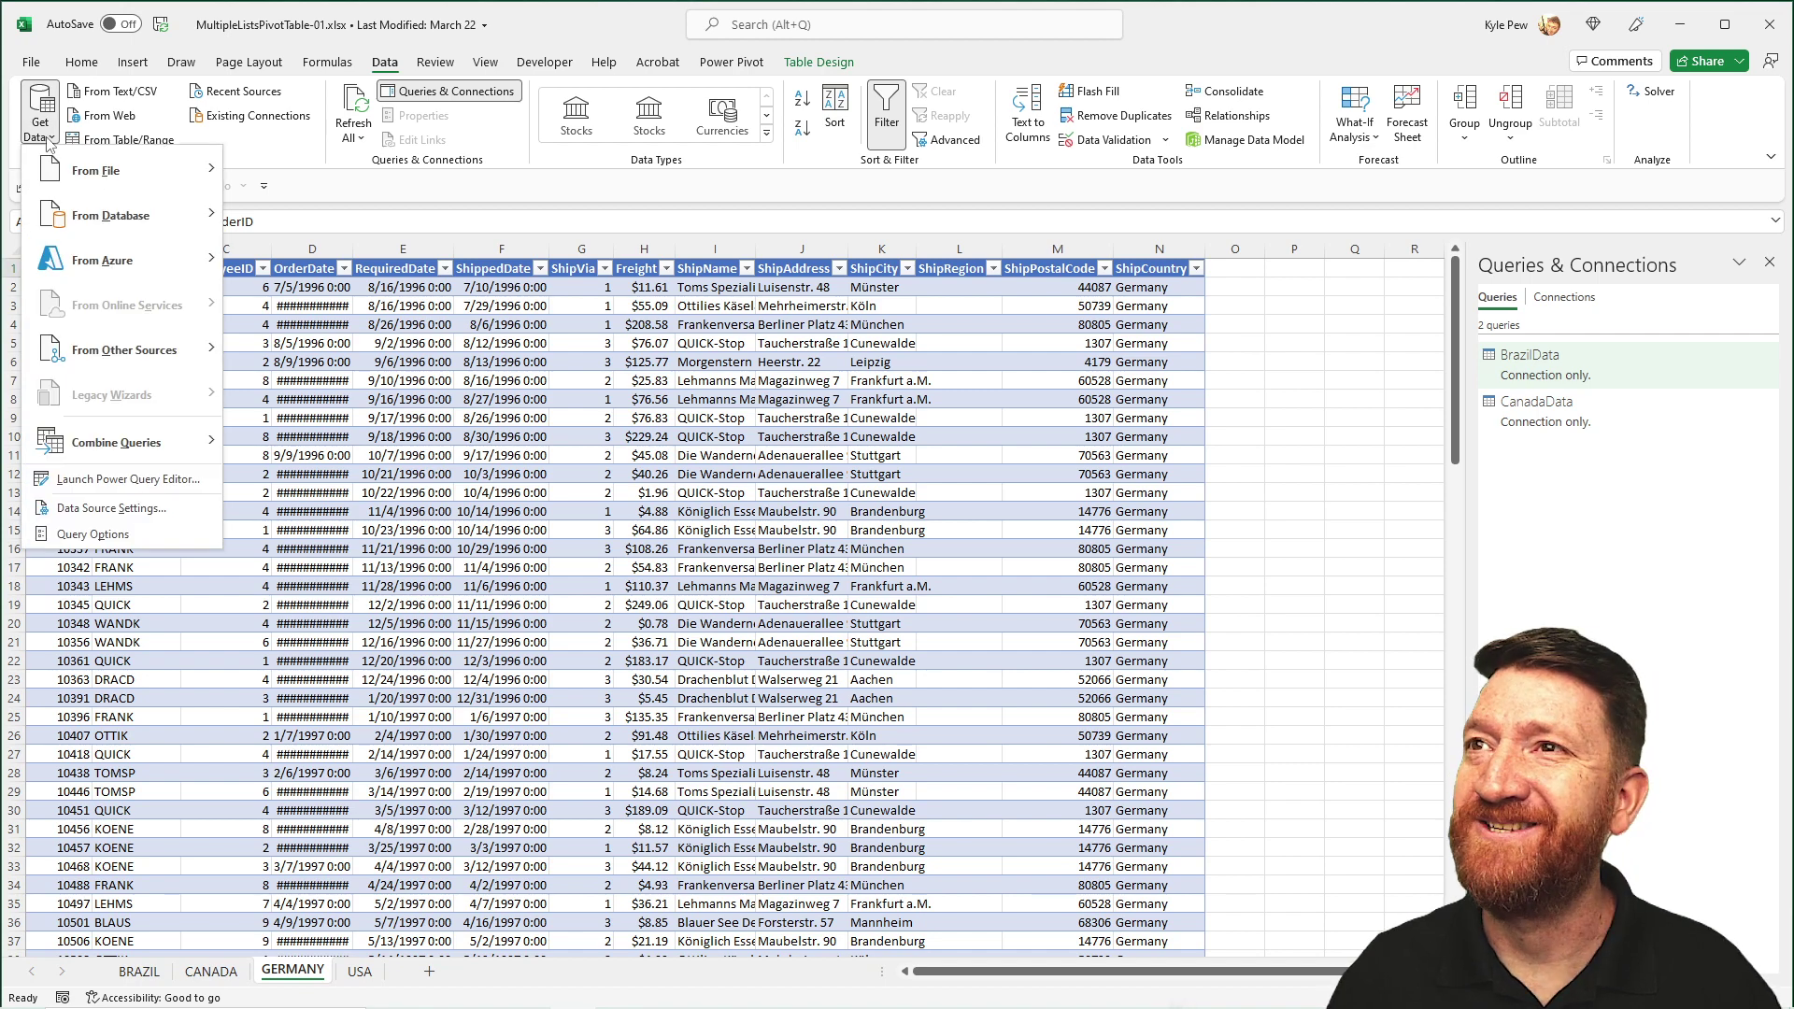
{"action": "mouse_move", "coordinate": [82, 348]}
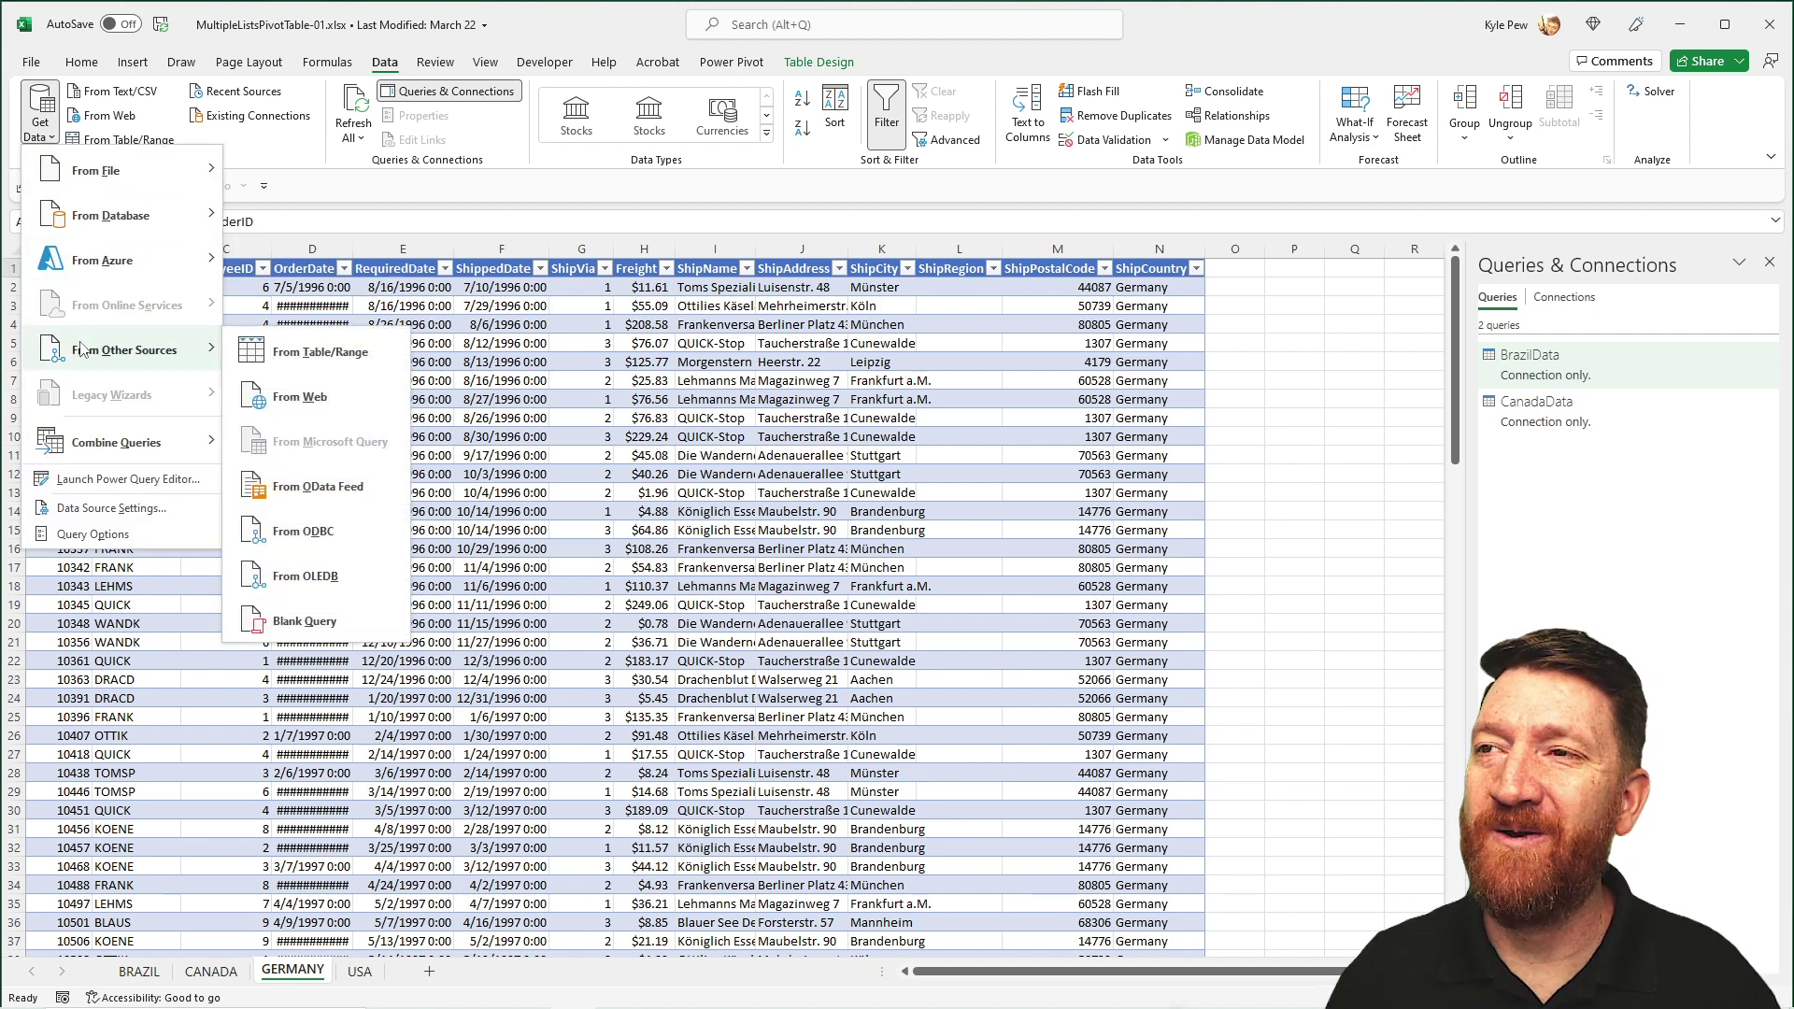
{"action": "left_click", "coordinate": [322, 352]}
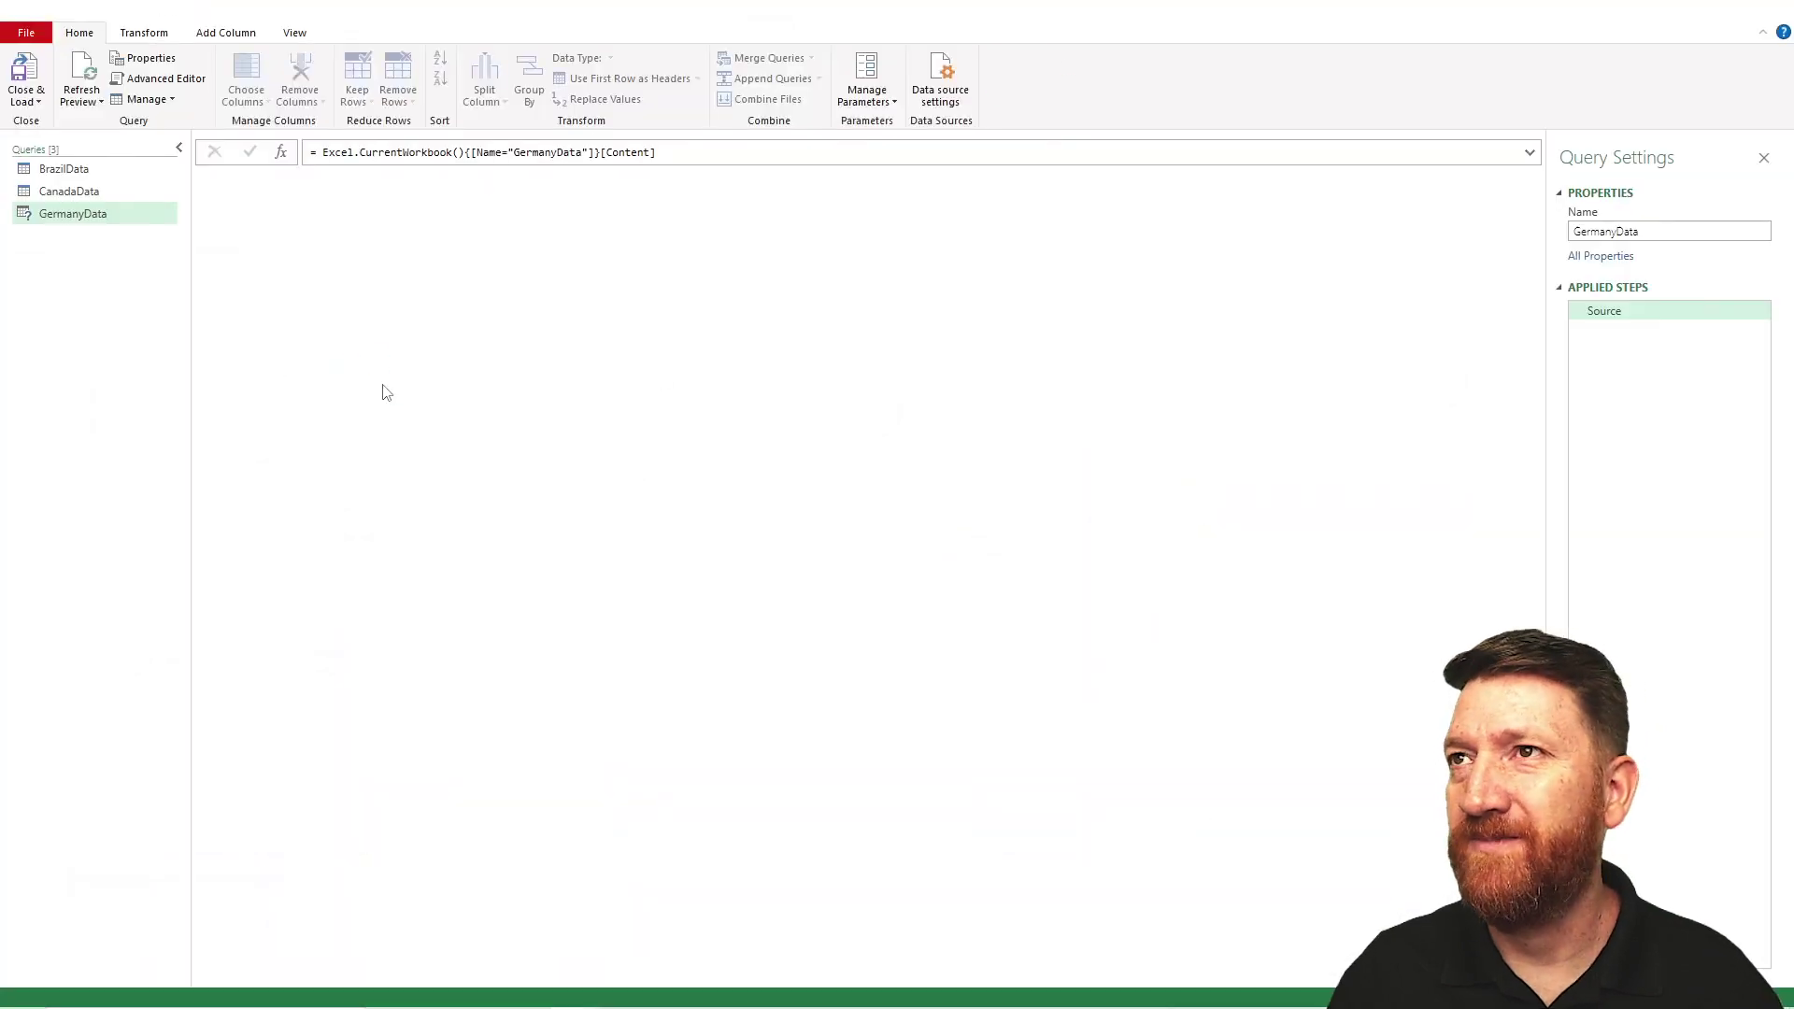
Load GermanyData as Only Create Connection and go to the USA sheet.
{"action": "left_click", "coordinate": [37, 101]}
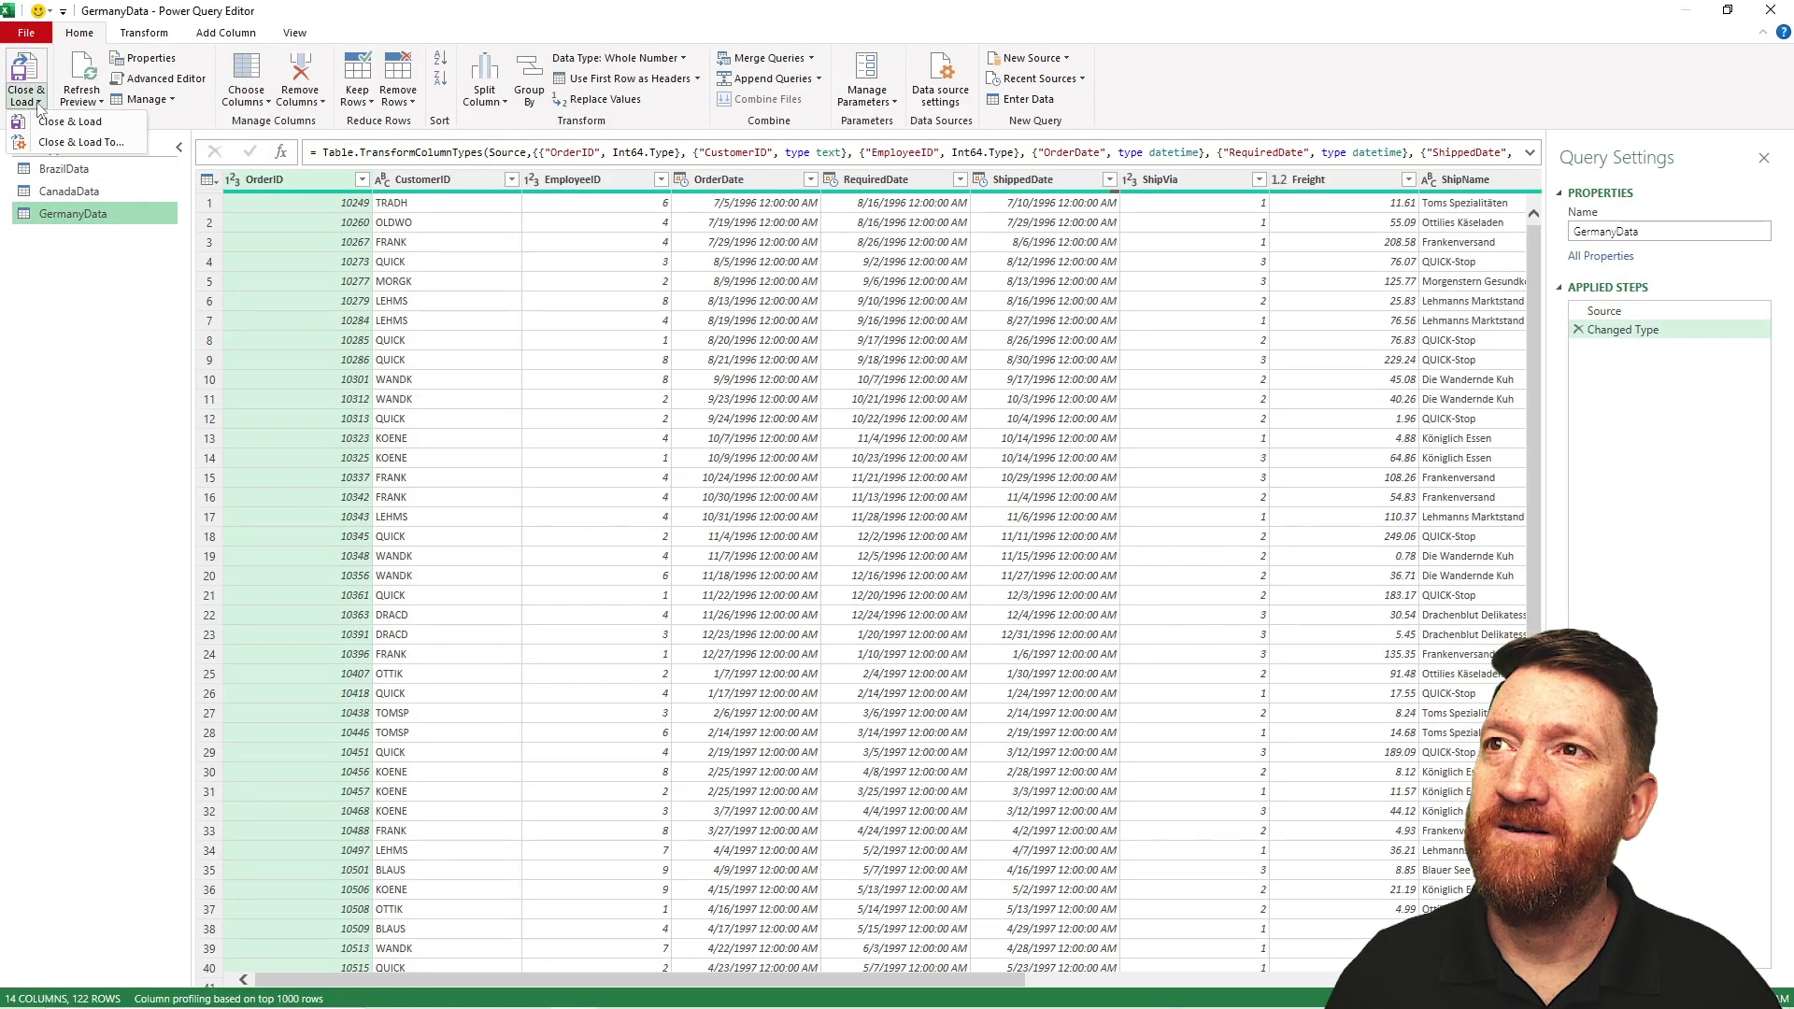
{"action": "left_click", "coordinate": [80, 142]}
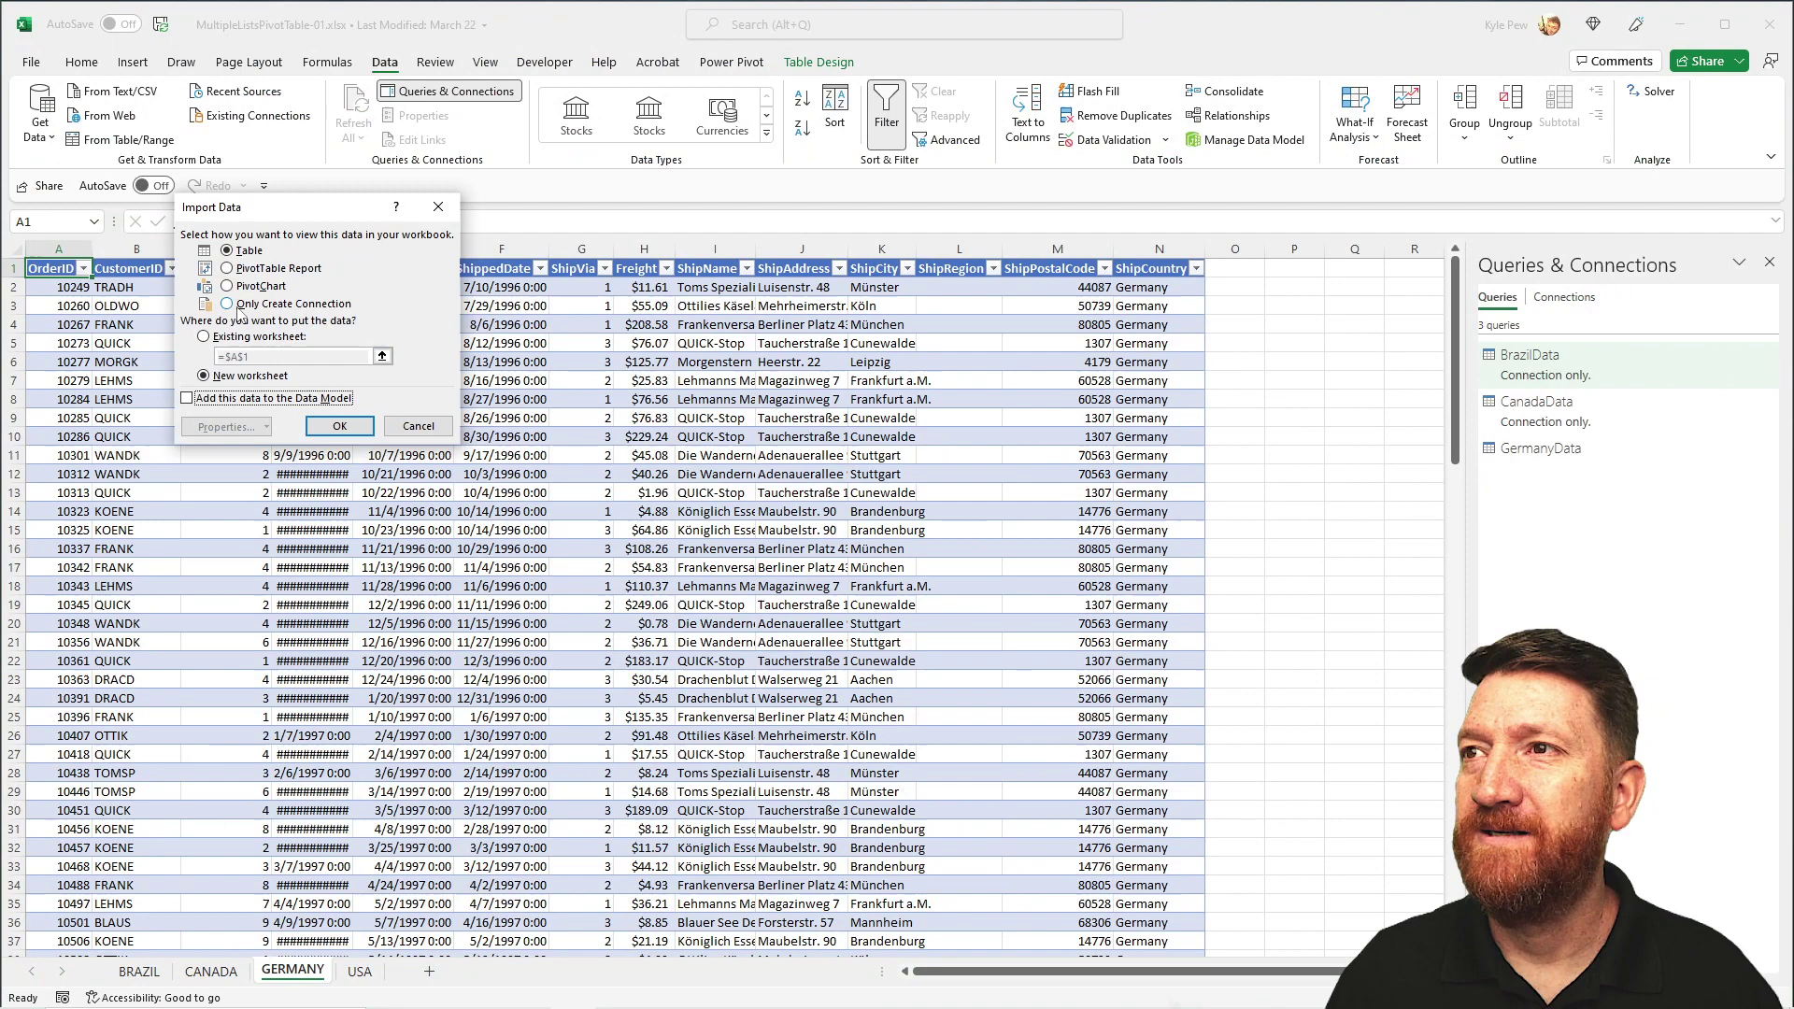
{"action": "left_click", "coordinate": [234, 304]}
{"action": "left_click", "coordinate": [324, 425]}
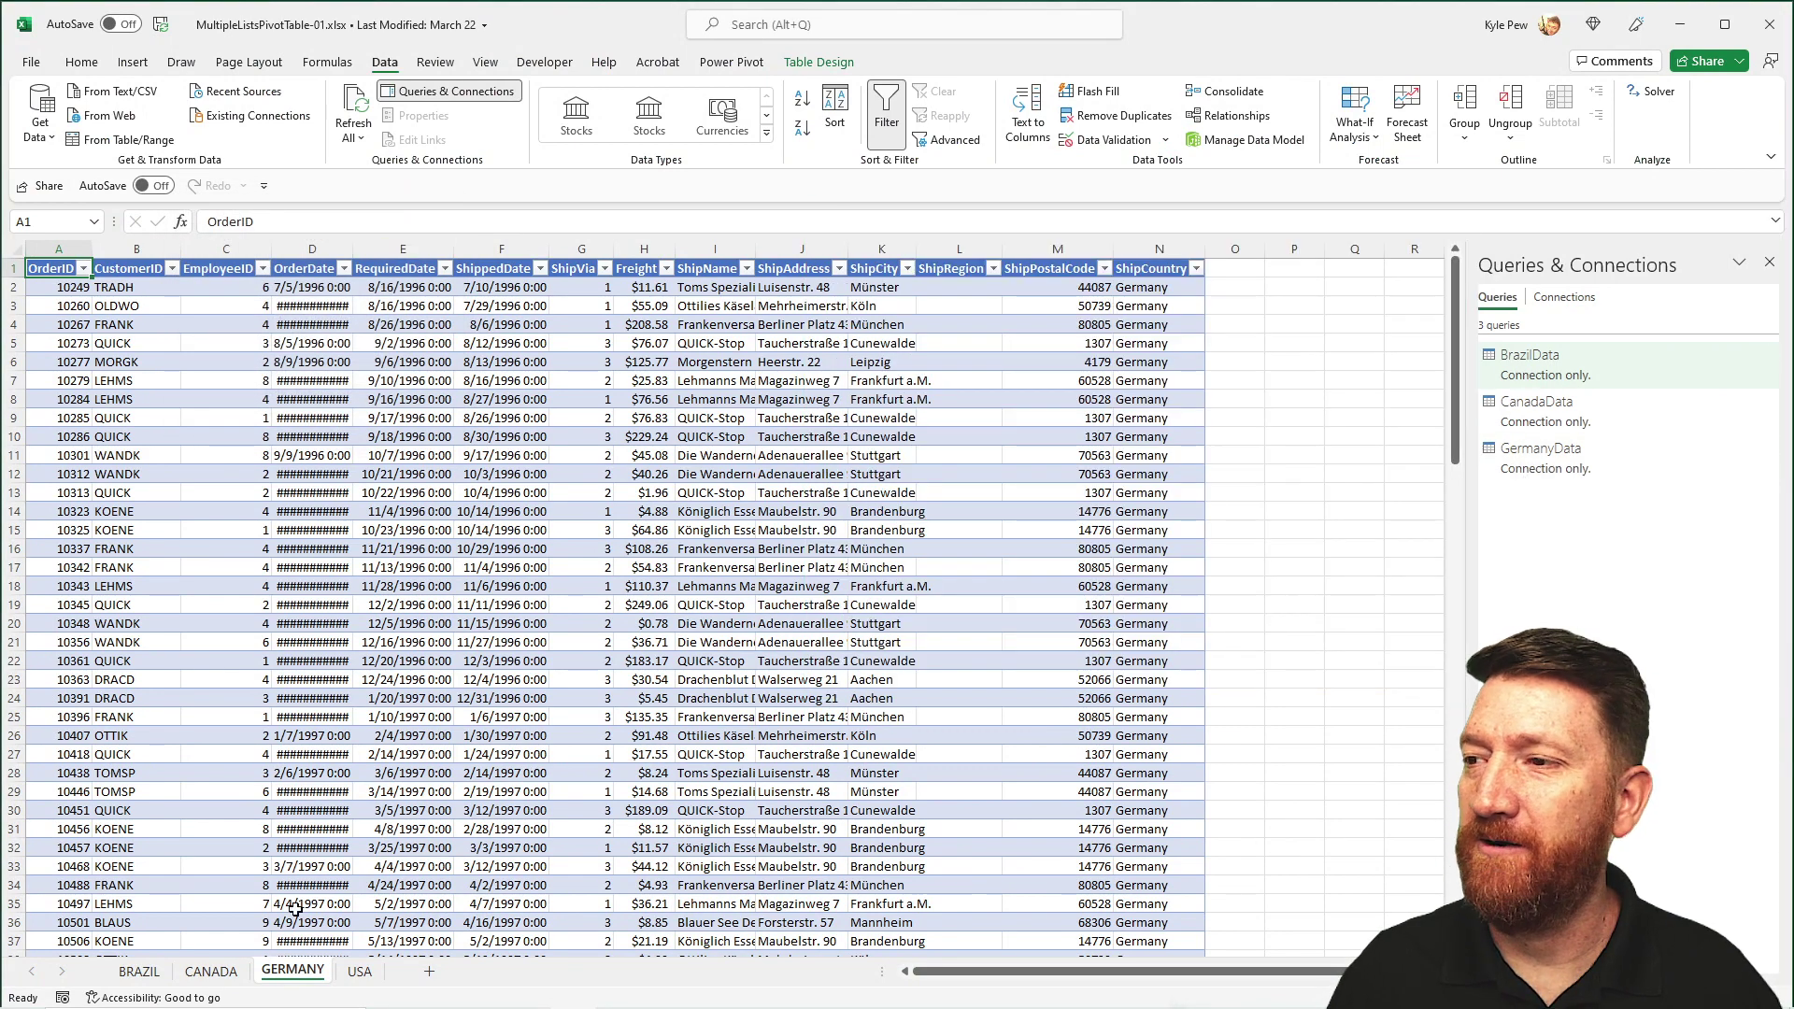
{"action": "left_click", "coordinate": [360, 971]}
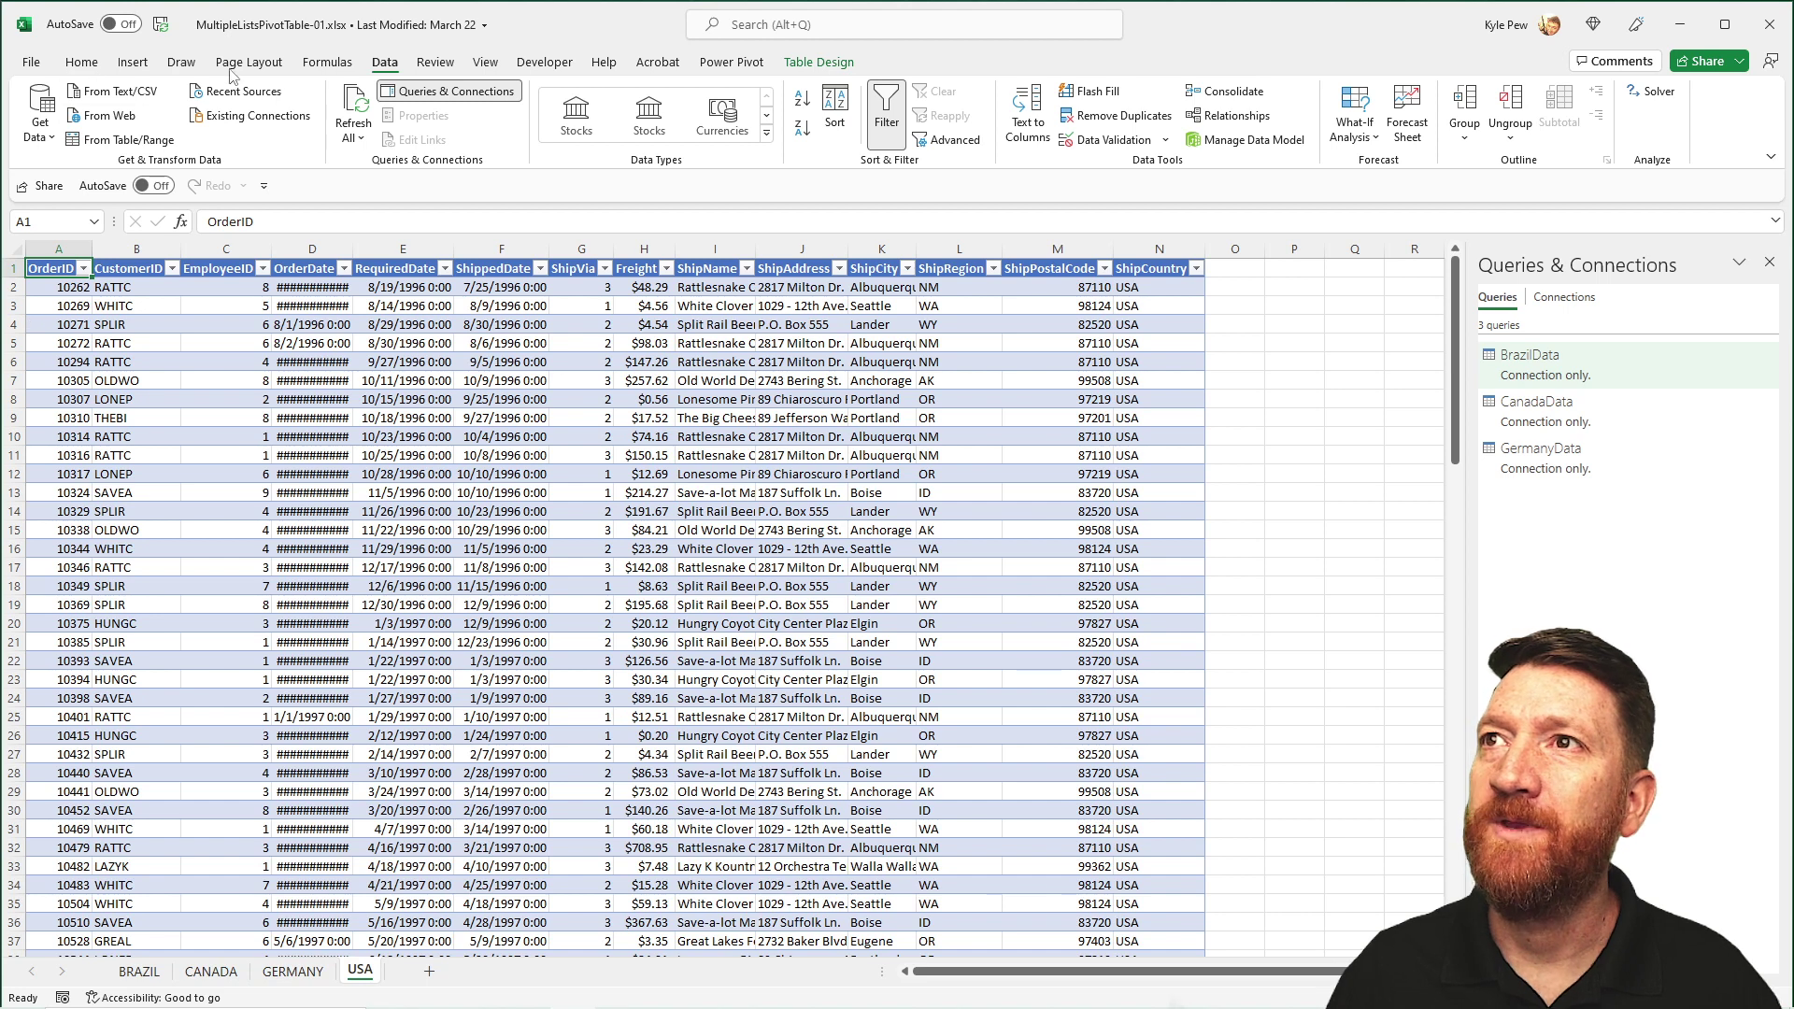
Import the USA table as USAData and load it as Only Create Connection.
{"action": "left_click", "coordinate": [39, 117]}
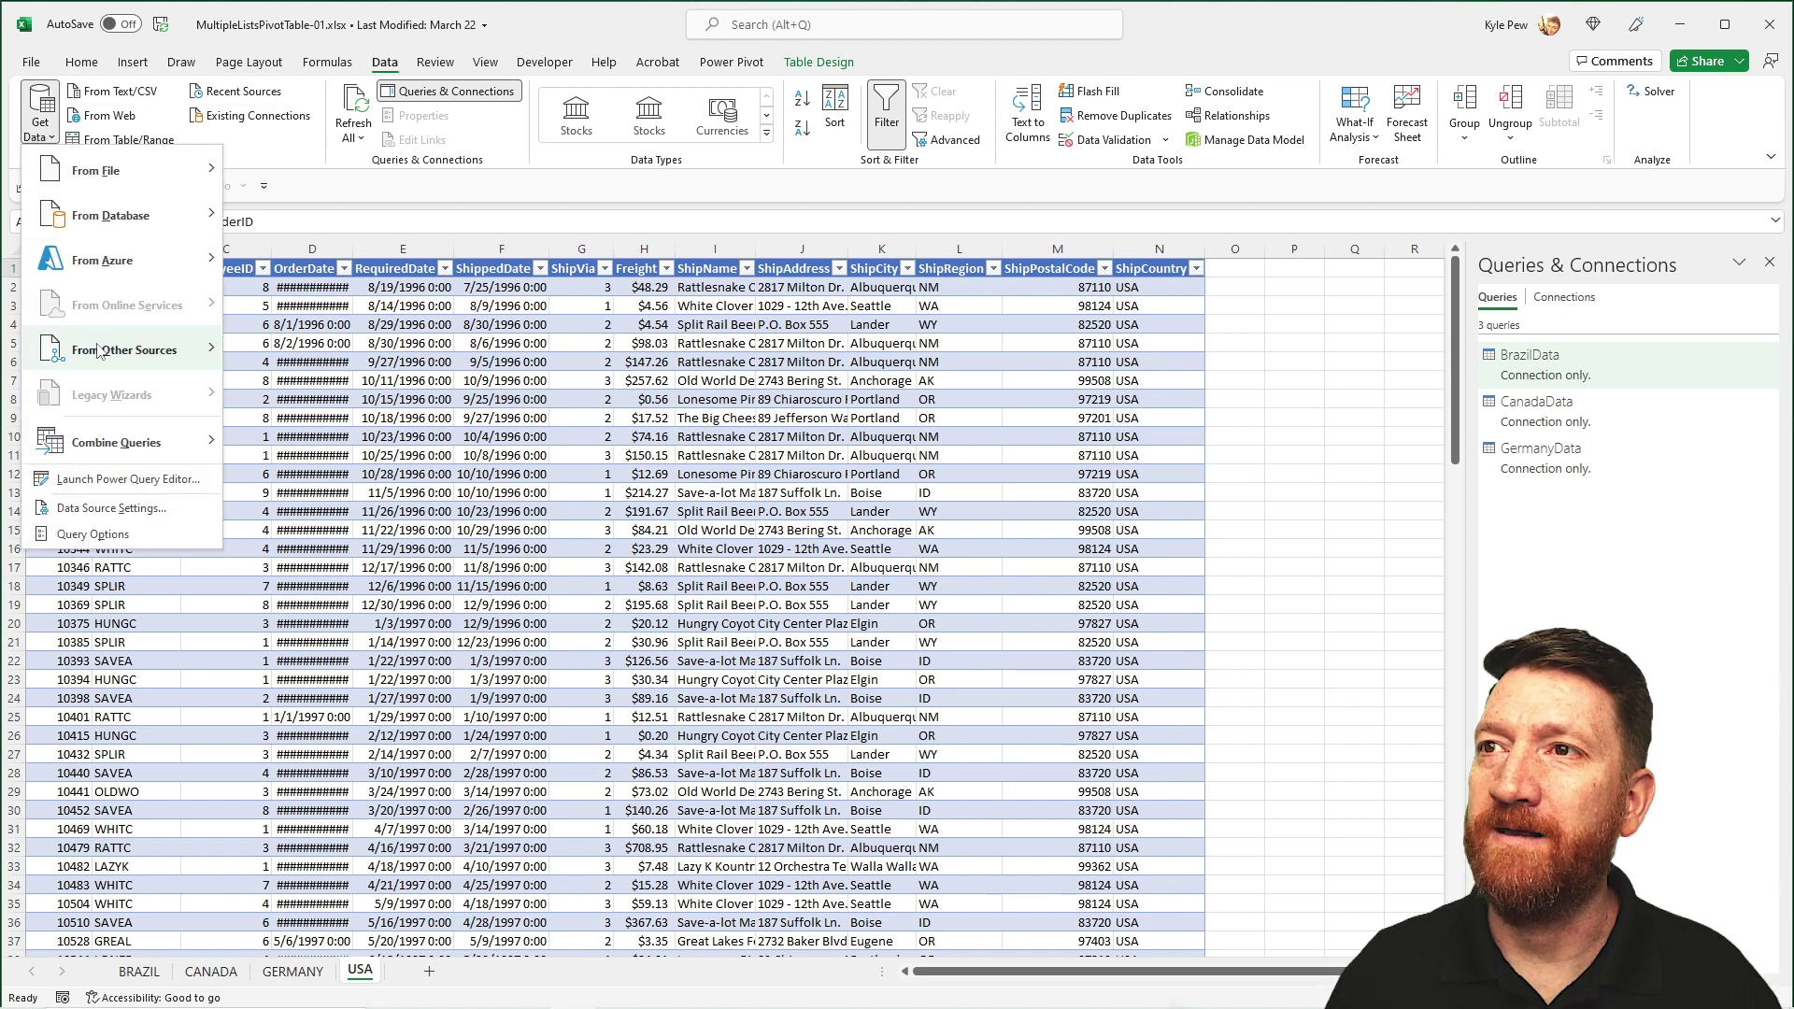
{"action": "mouse_move", "coordinate": [103, 351]}
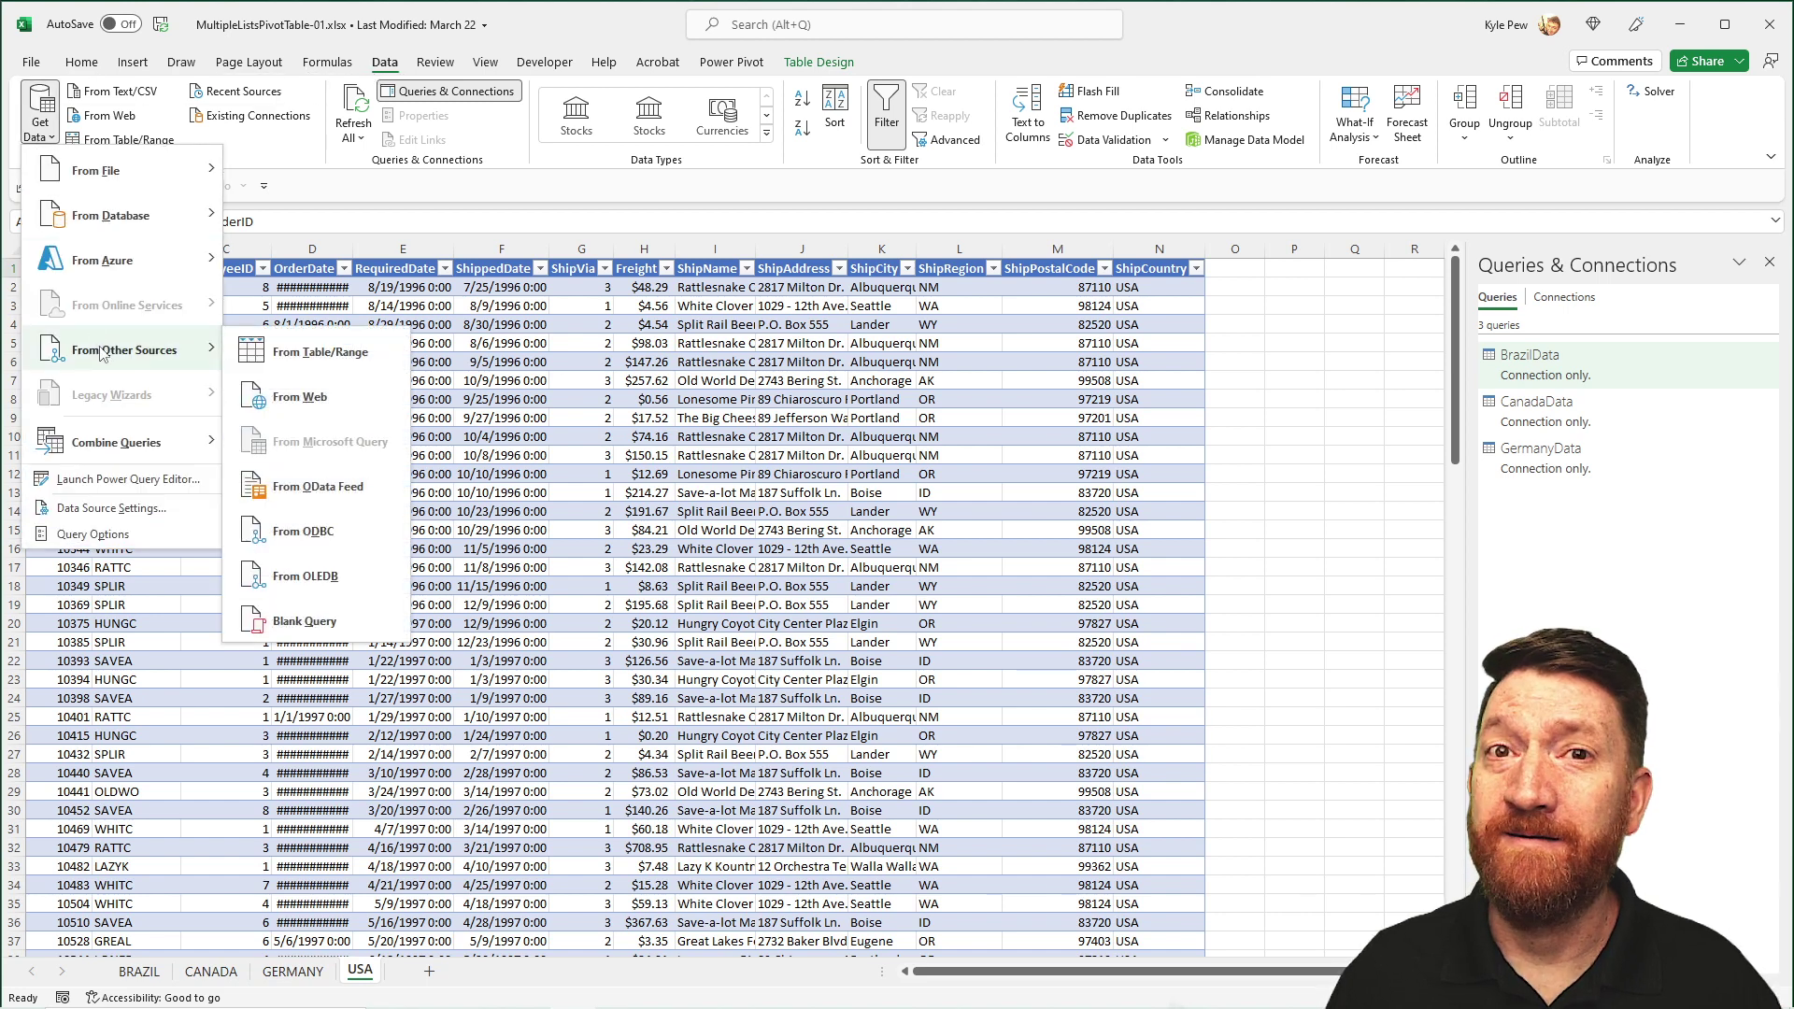
{"action": "left_click", "coordinate": [316, 367]}
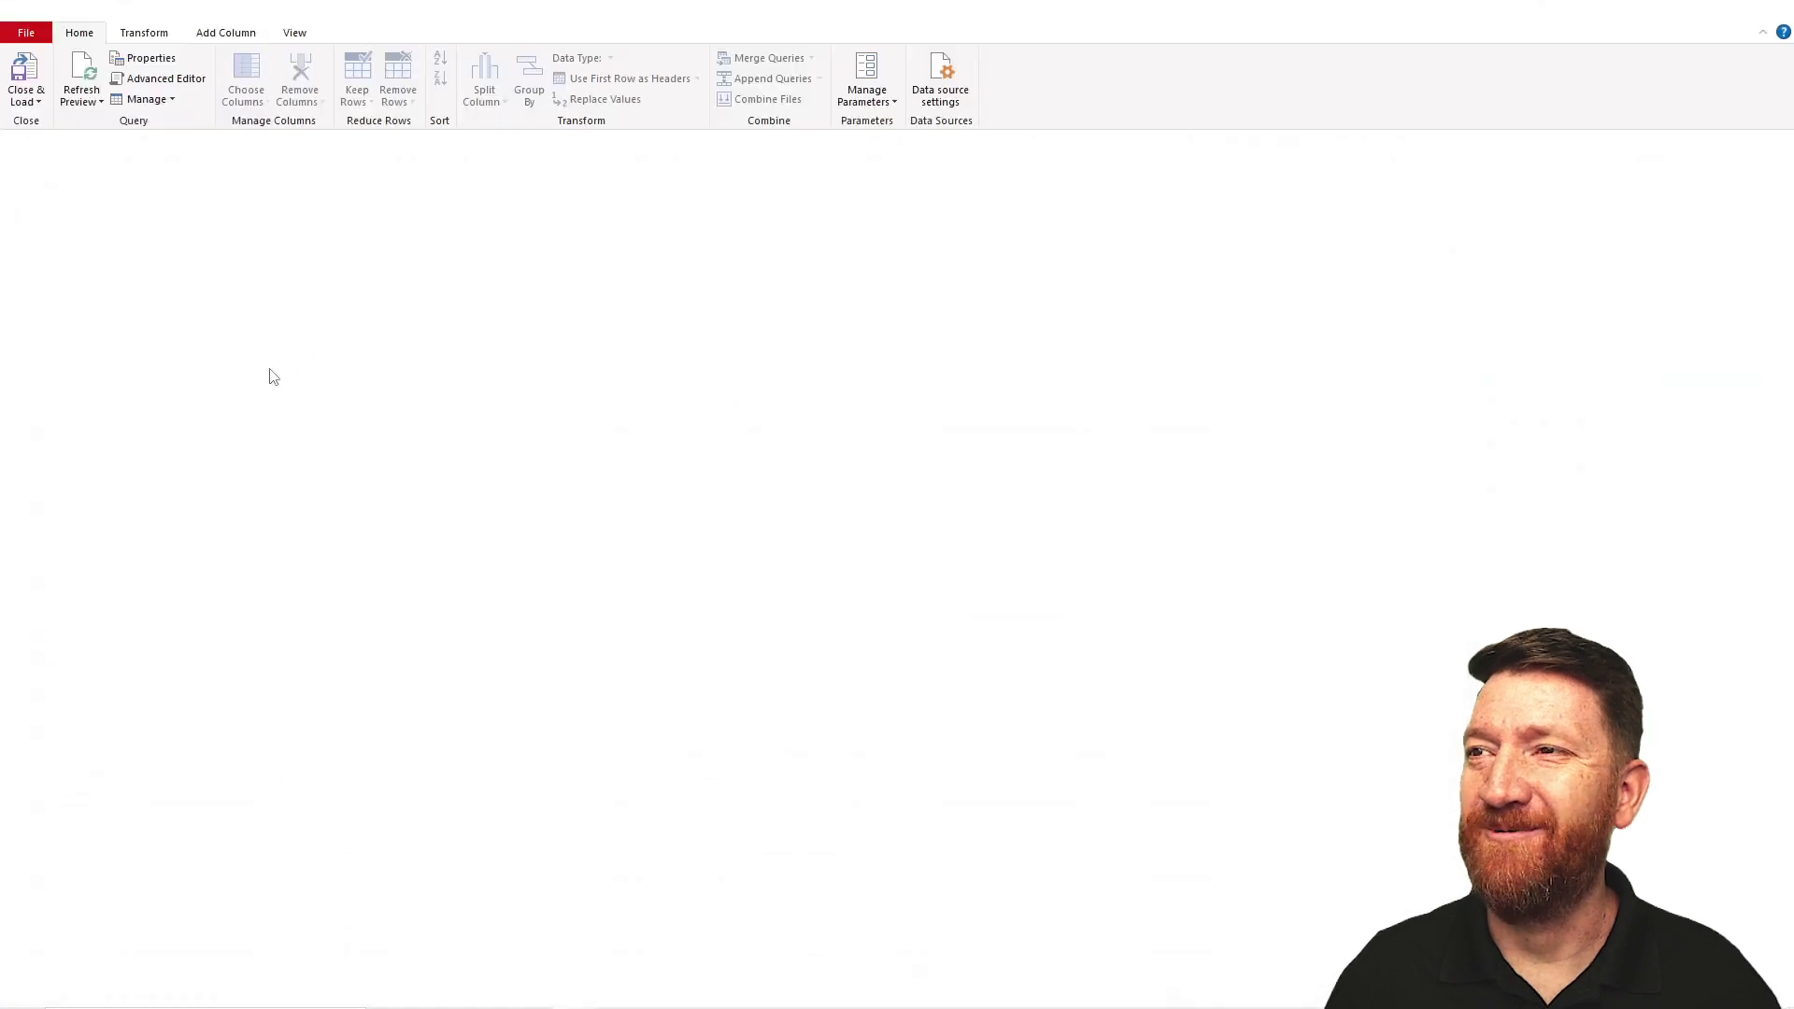
{"action": "left_click", "coordinate": [27, 99]}
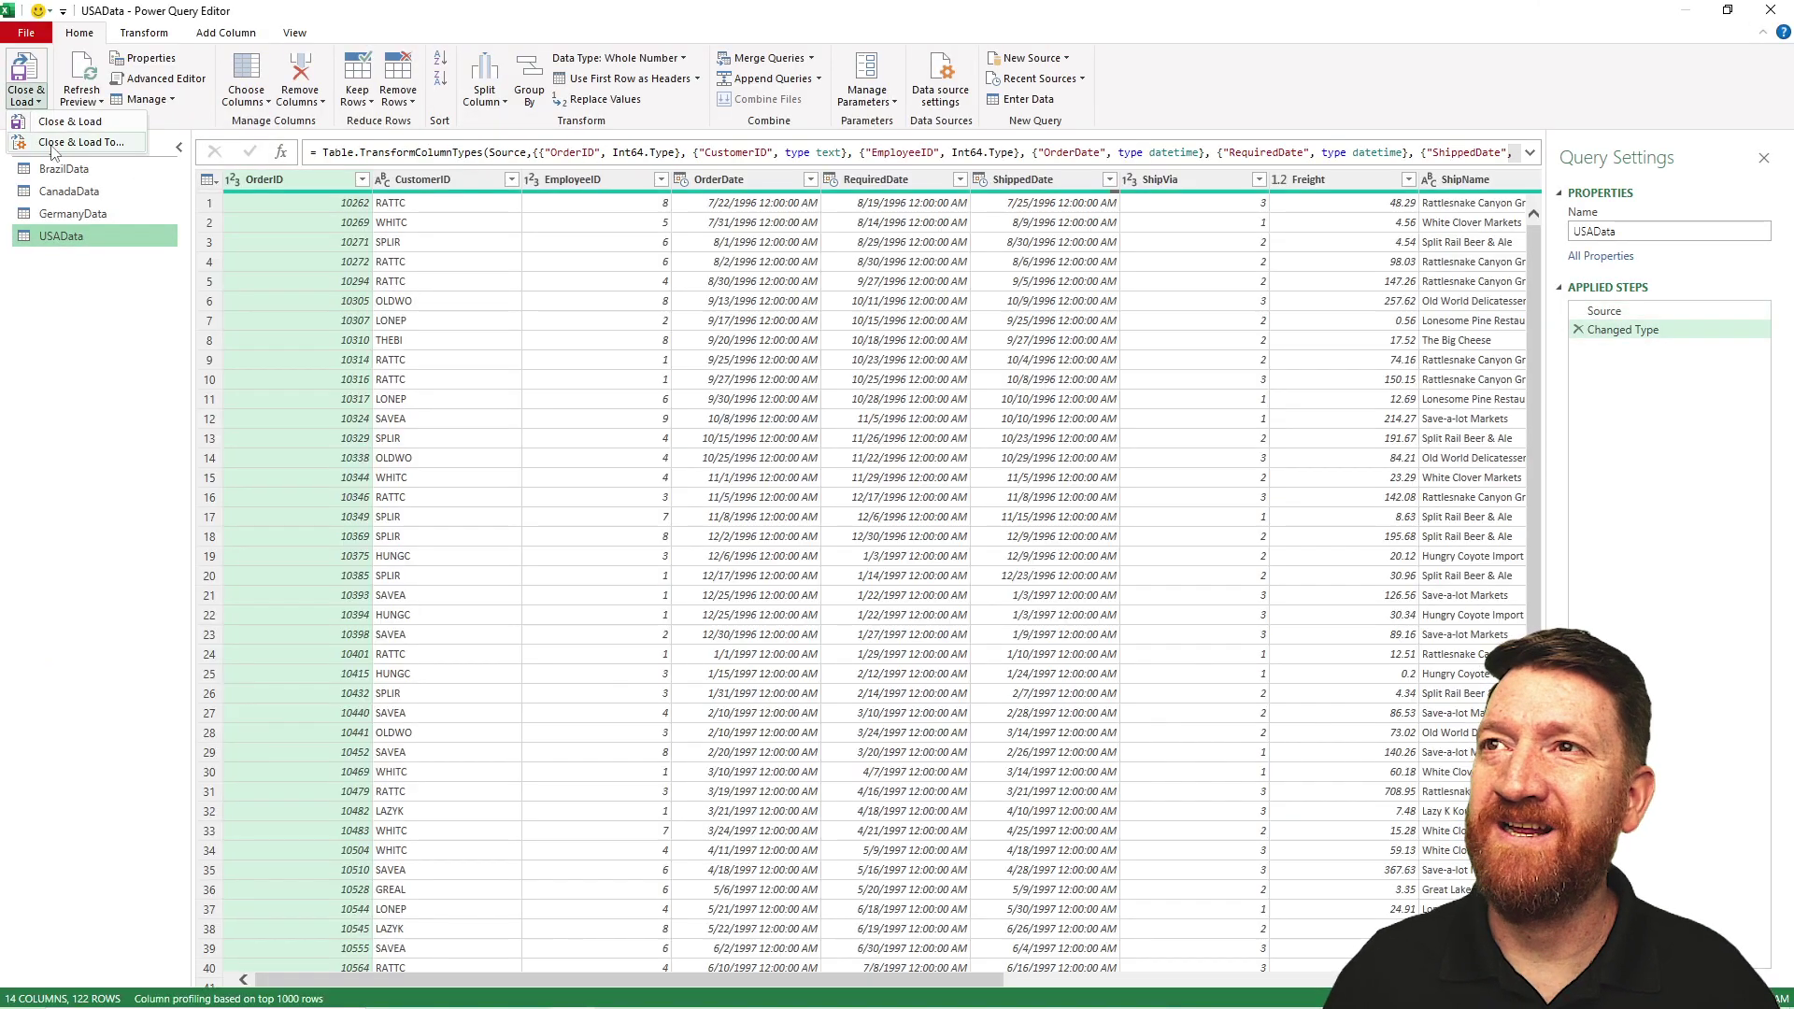
{"action": "left_click", "coordinate": [53, 145]}
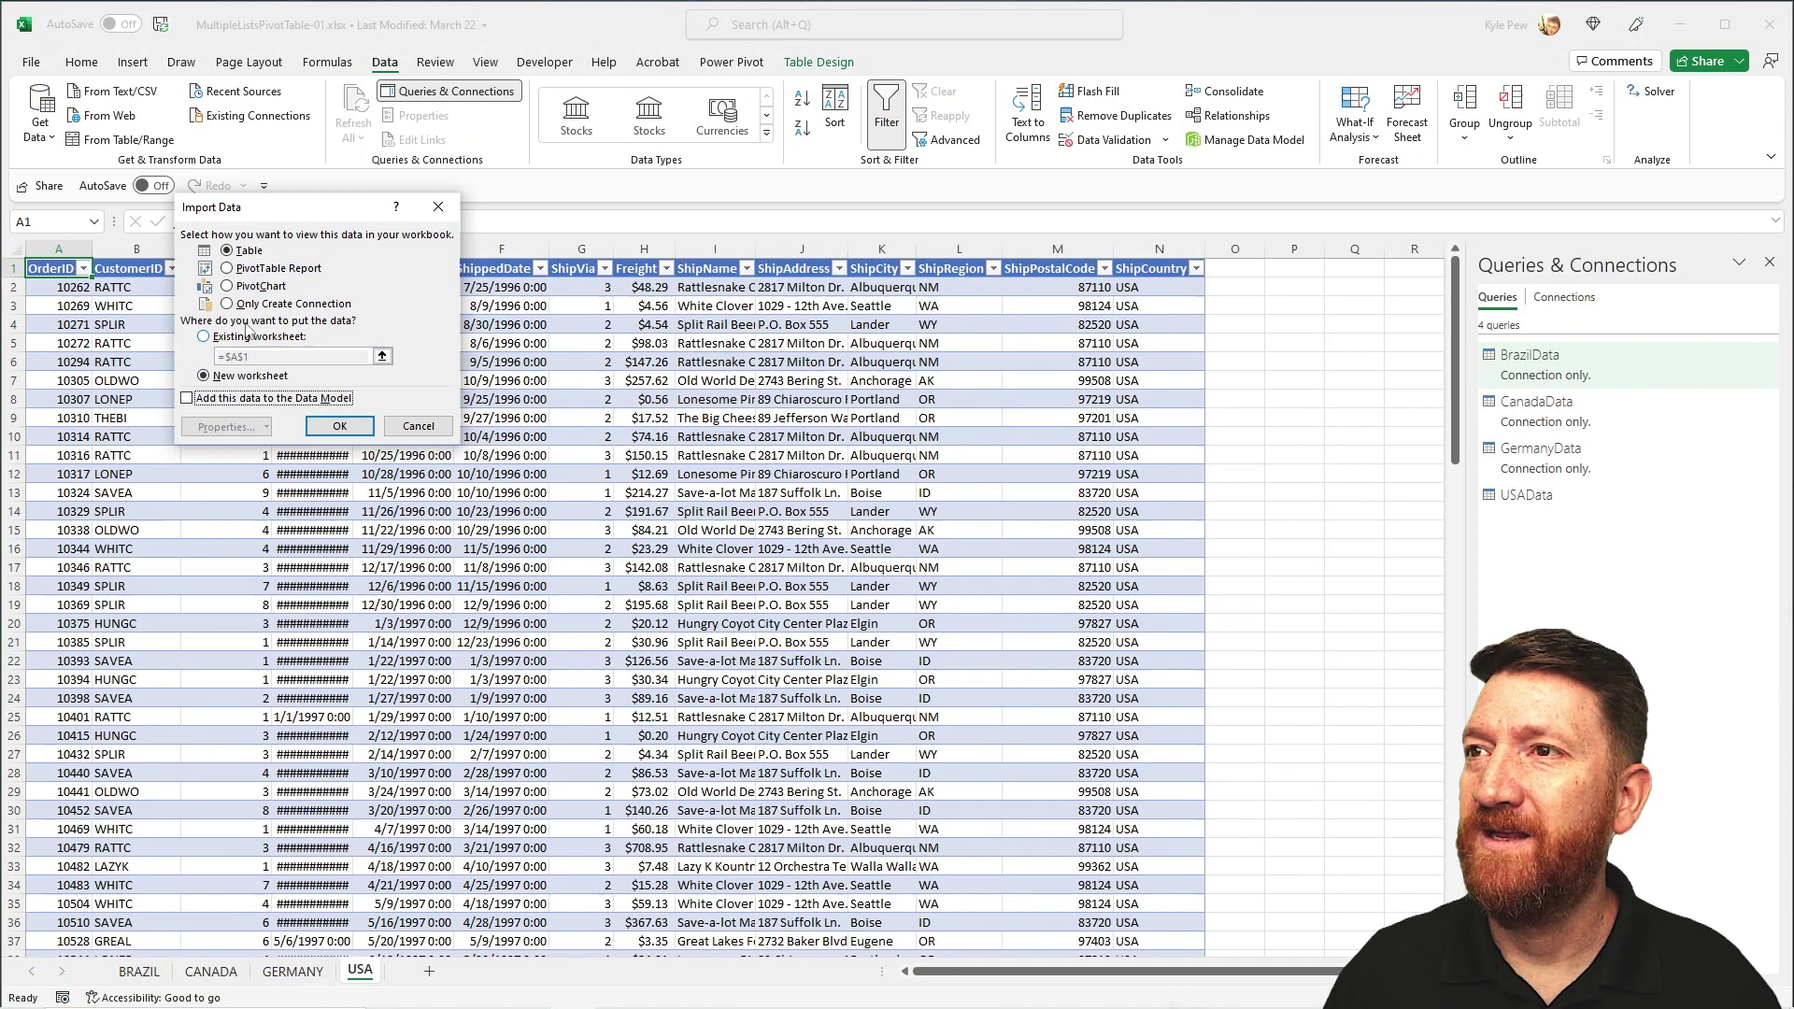
{"action": "left_click", "coordinate": [241, 305]}
{"action": "left_click", "coordinate": [339, 427]}
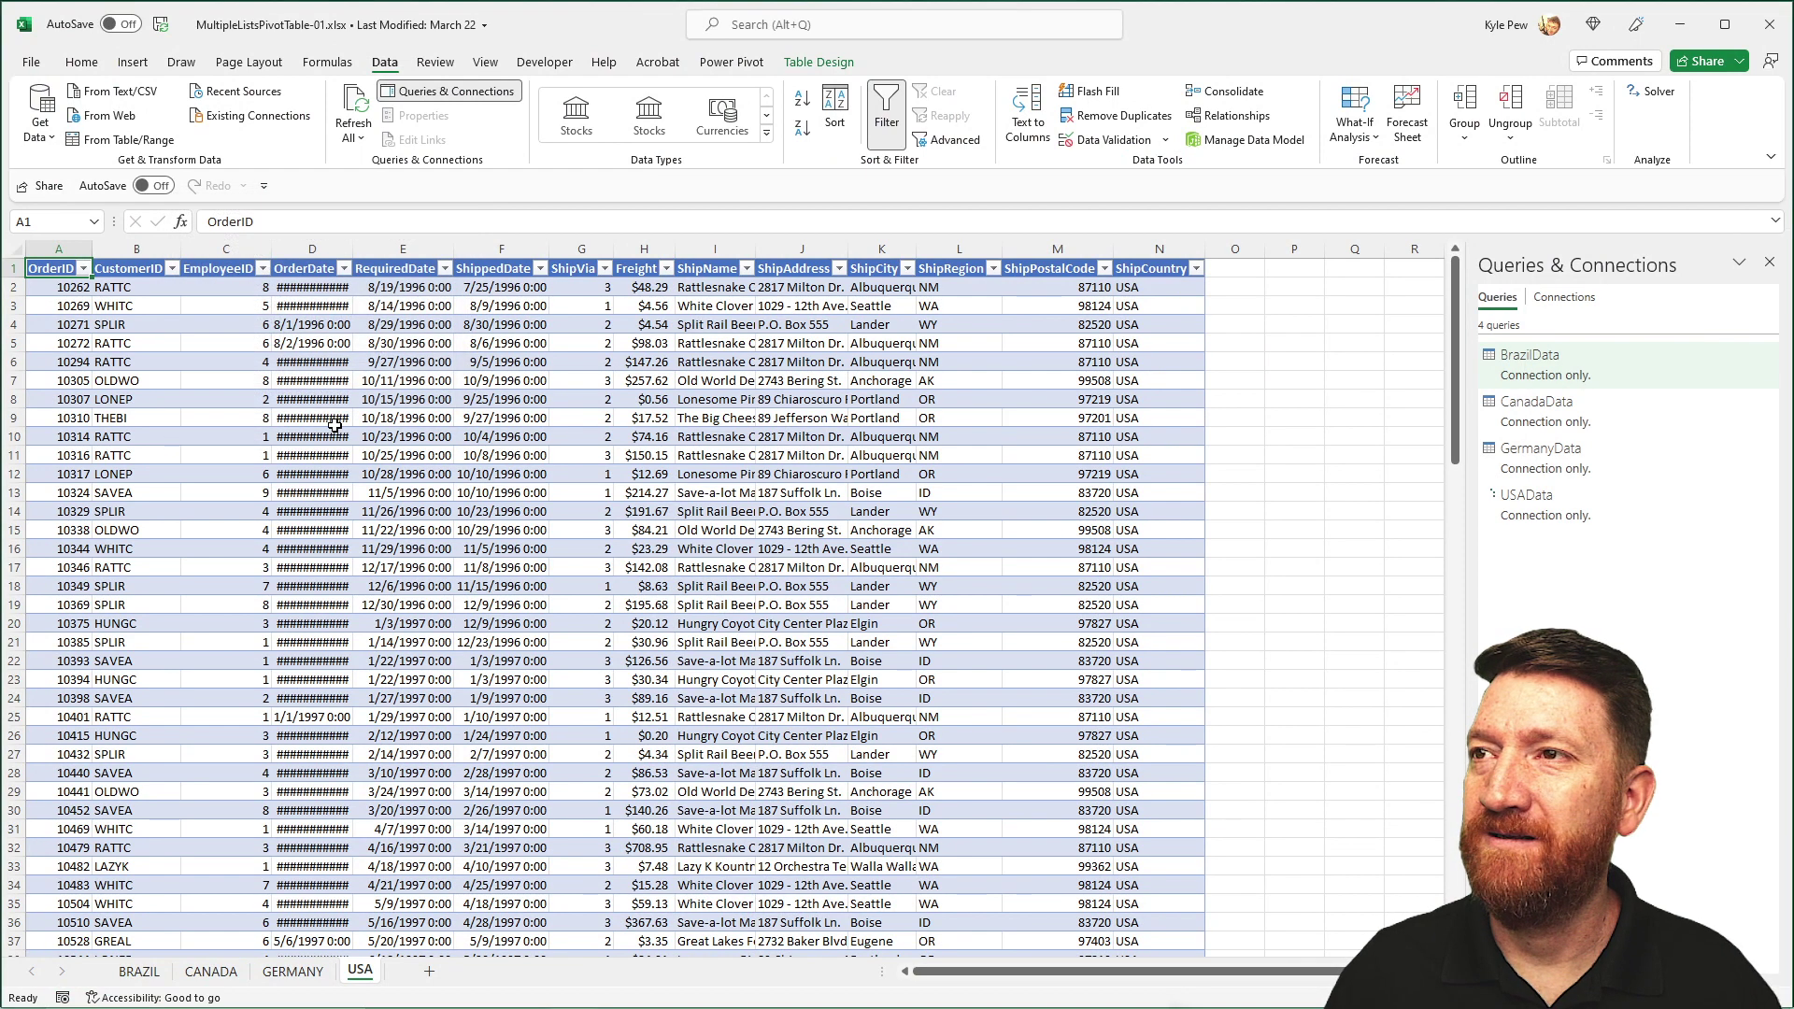
{"action": "mouse_move", "coordinate": [1548, 498]}
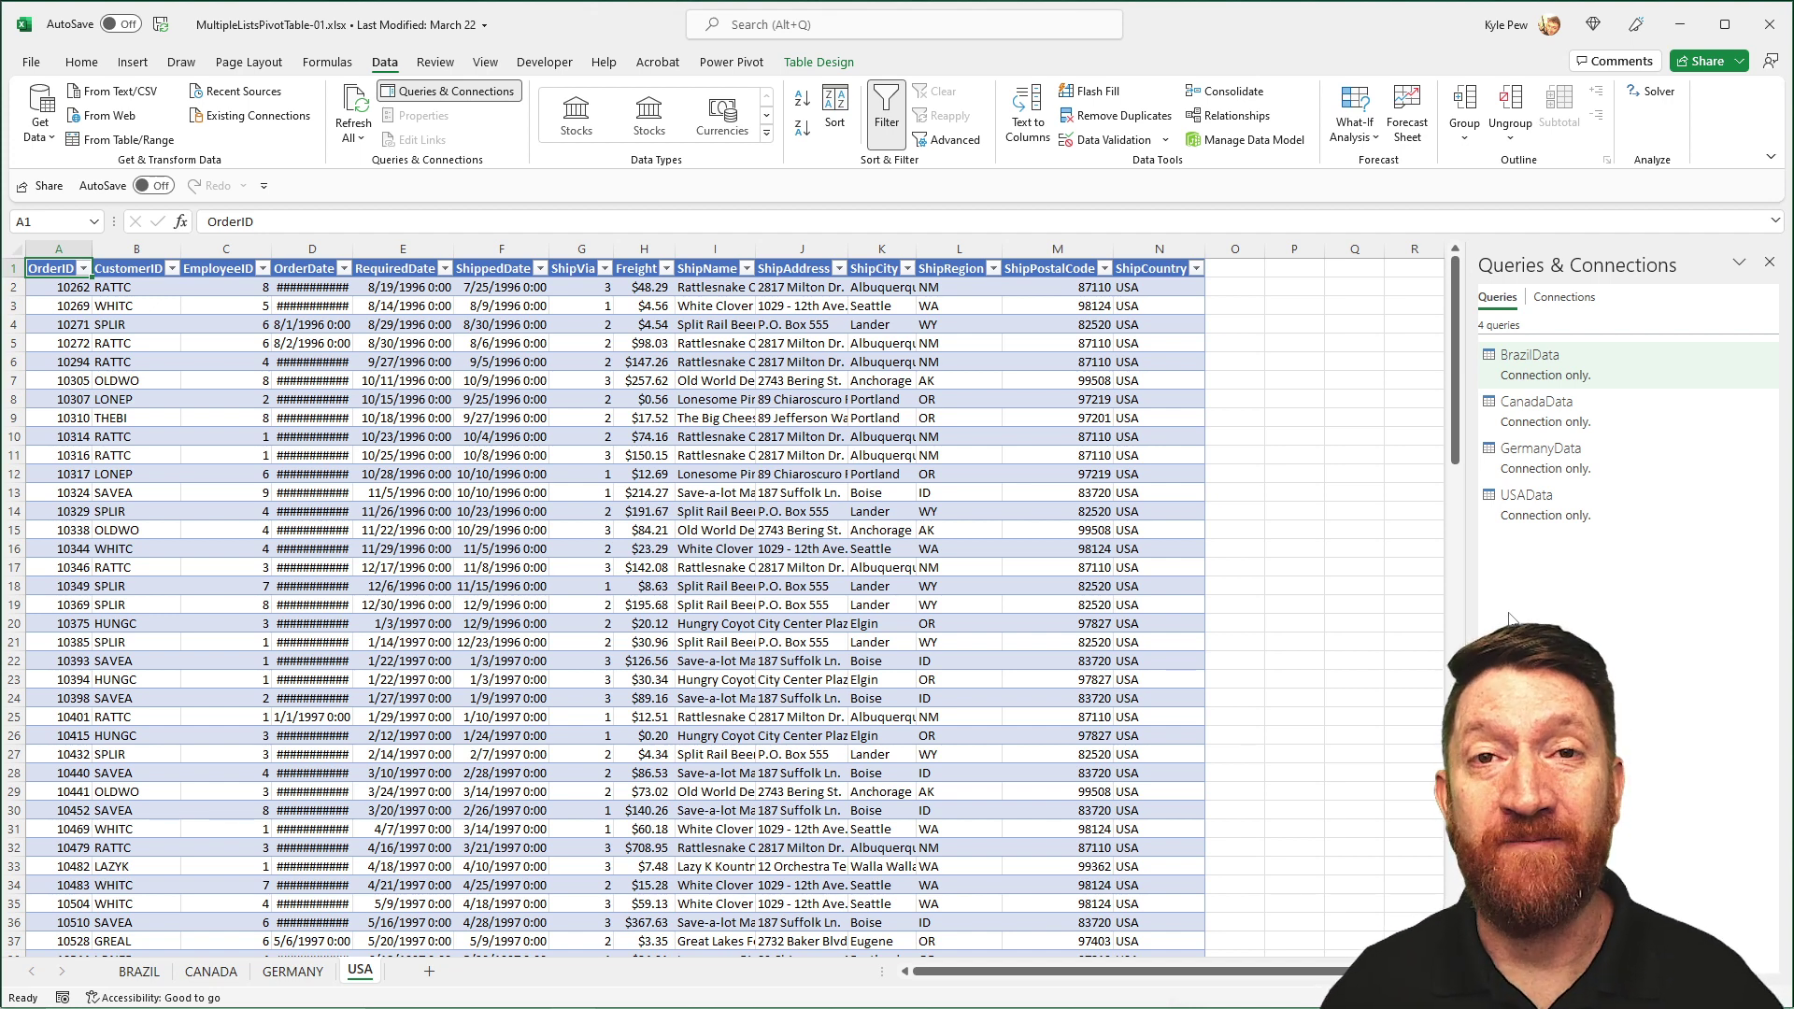
Edit BrazilData from its right-click menu in the Queries & Connections pane.
{"action": "right_click", "coordinate": [1519, 367]}
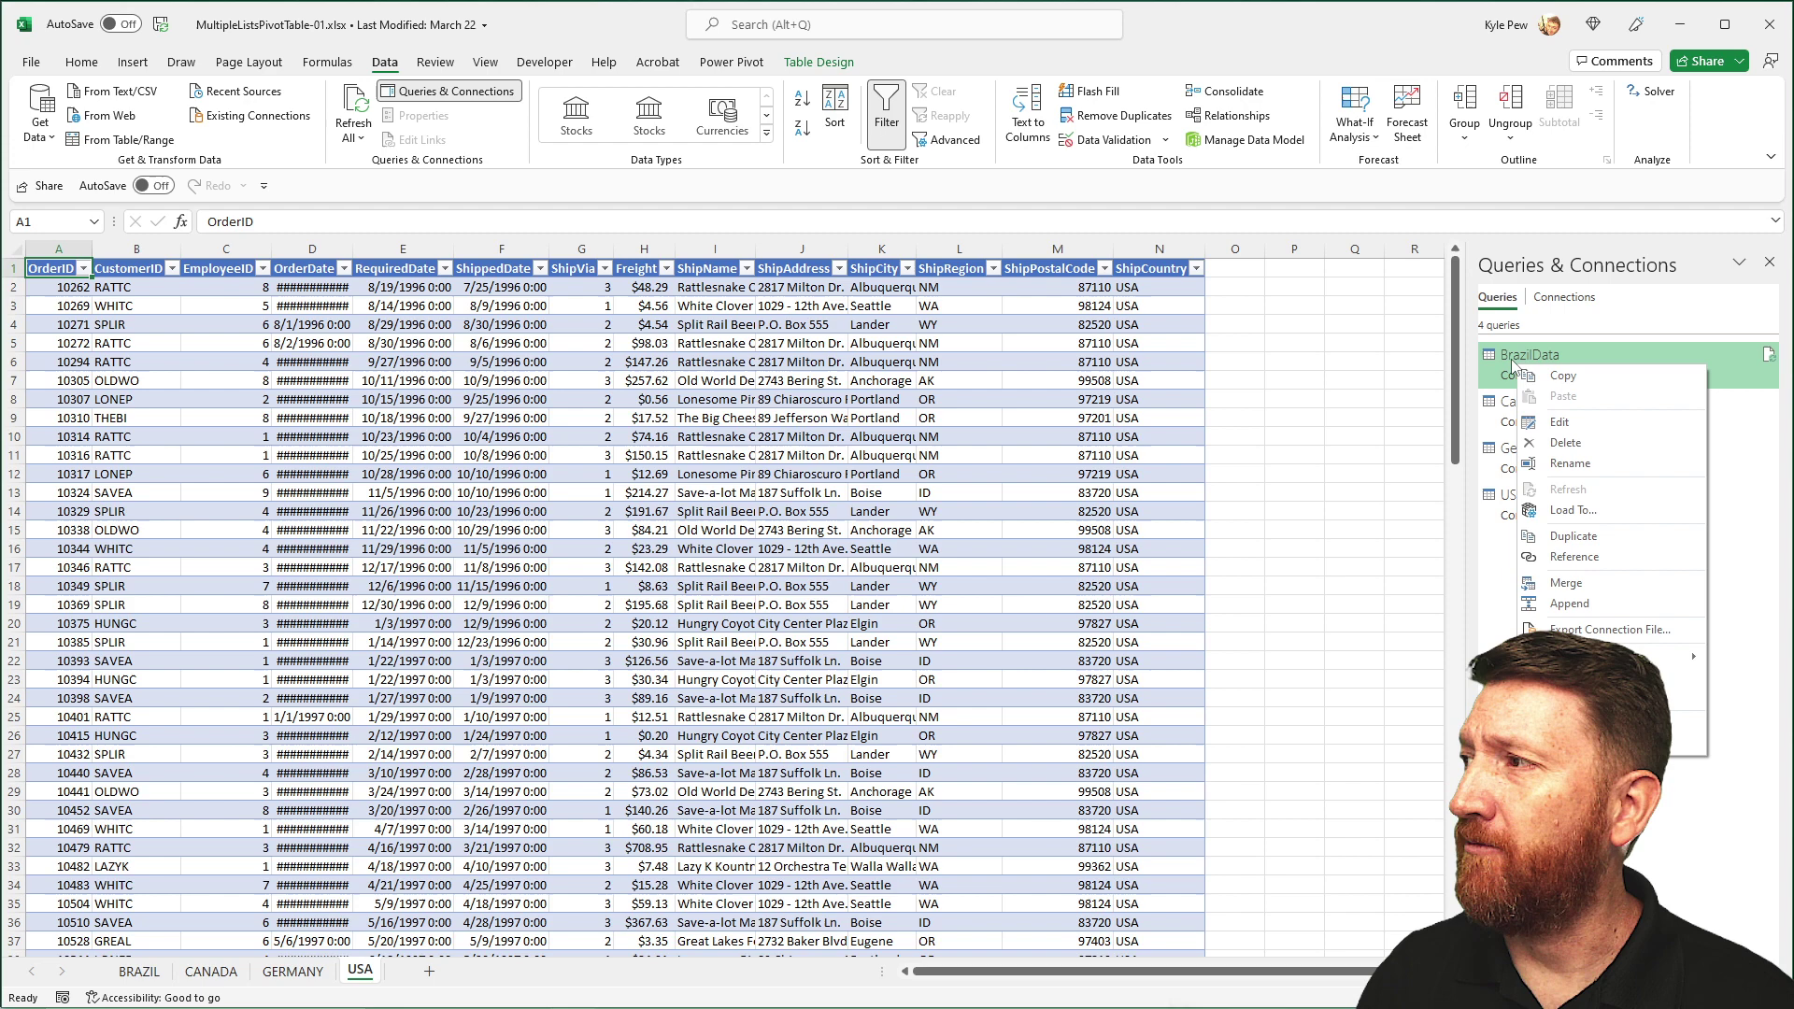
{"action": "left_click", "coordinate": [1556, 425]}
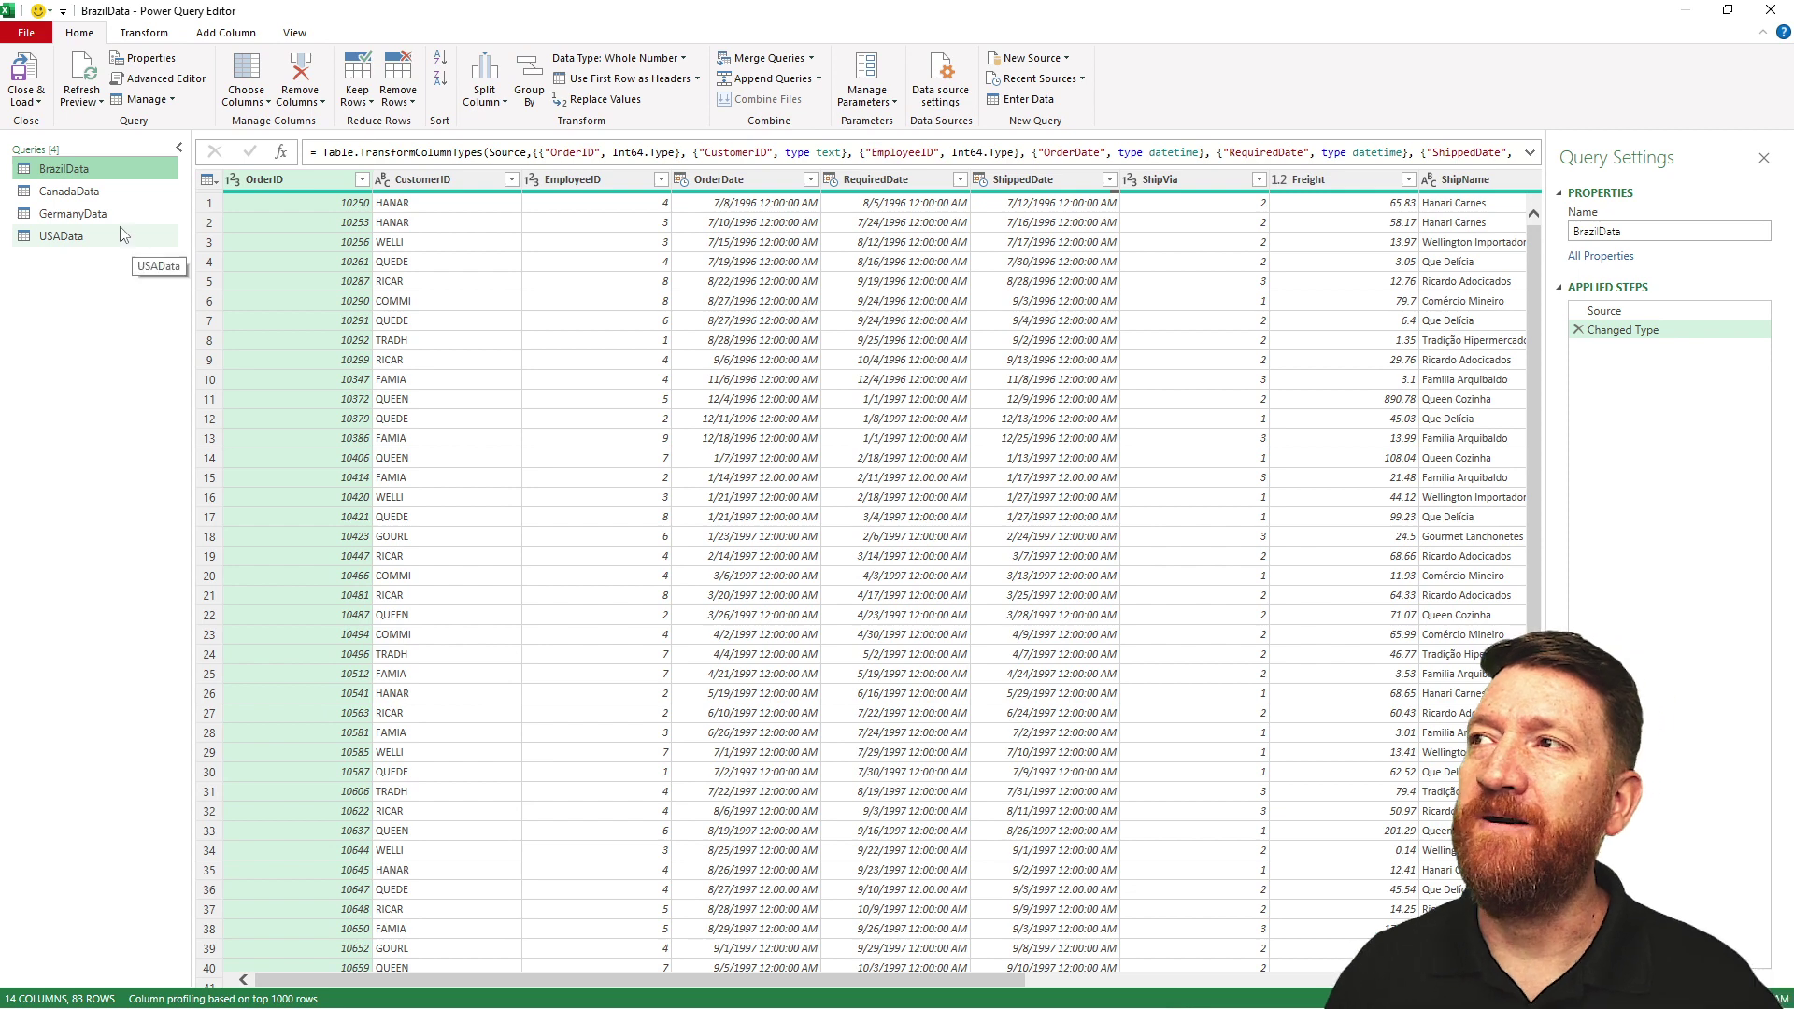
{"action": "key", "text": "ctrl+2"}
{"action": "left_click_drag", "start_coordinate": [97, 30], "coordinate": [269, 11]}
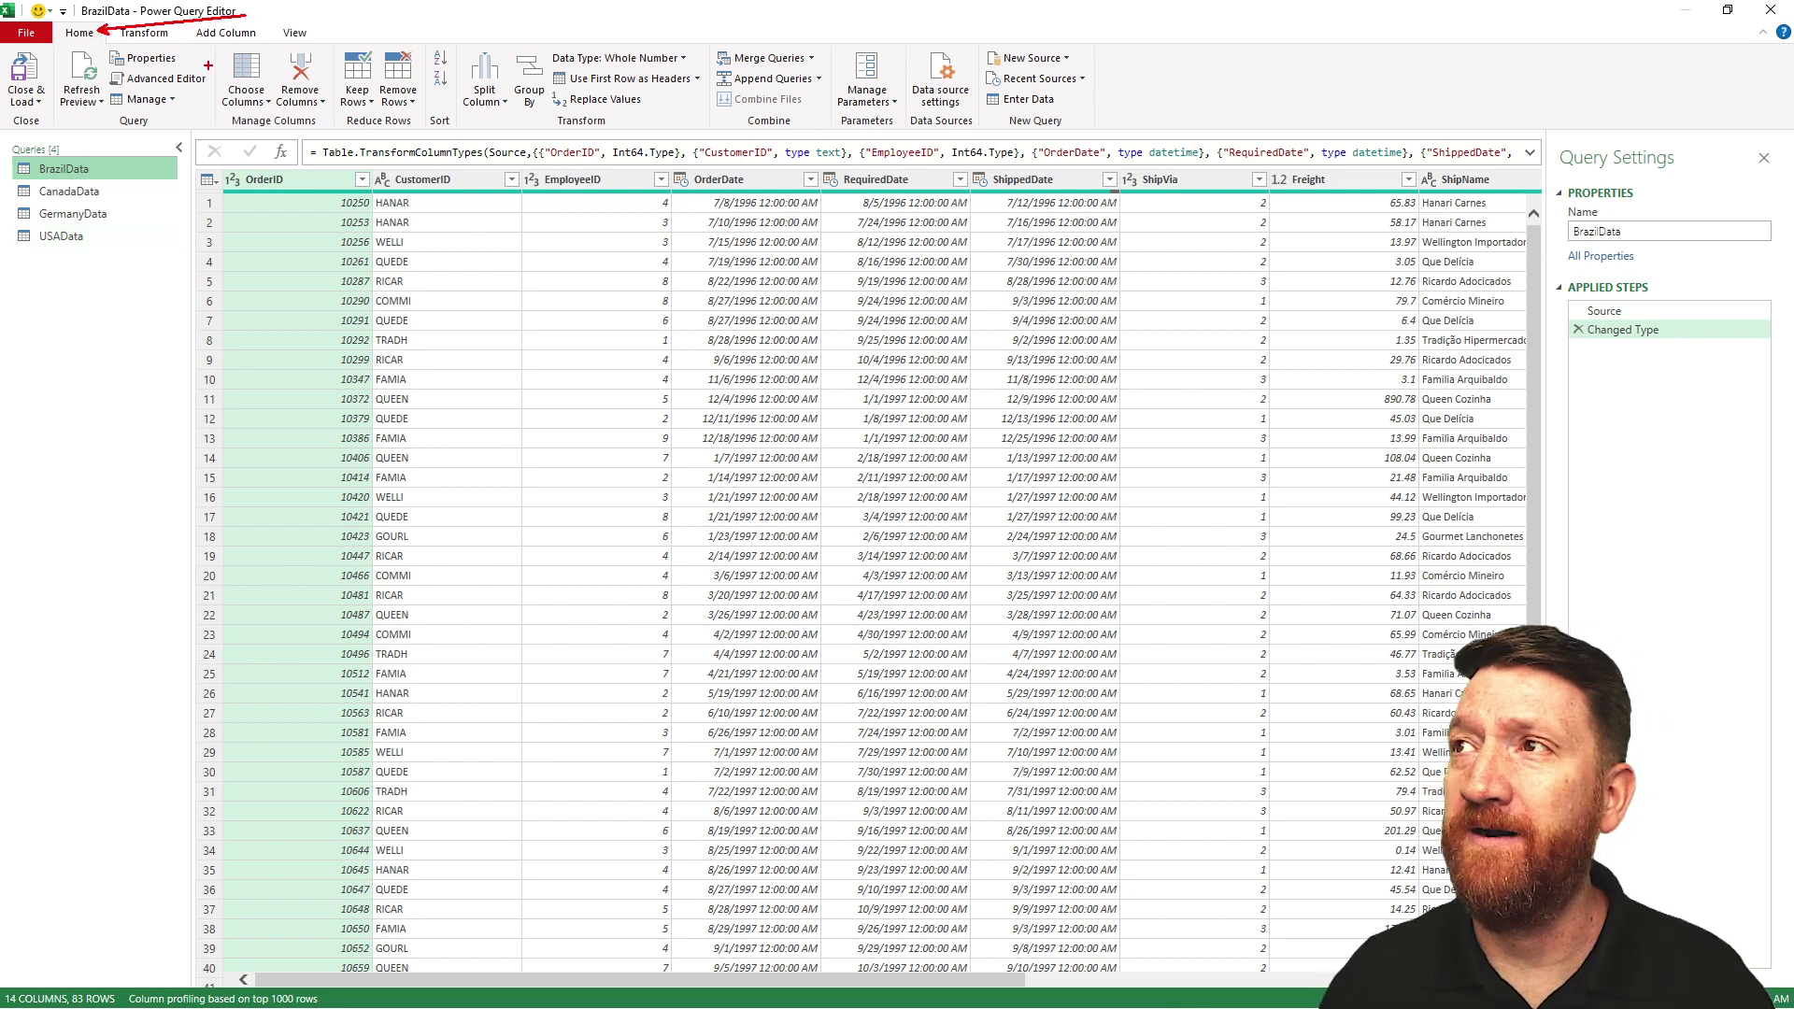
{"action": "left_click_drag", "start_coordinate": [709, 36], "coordinate": [838, 144]}
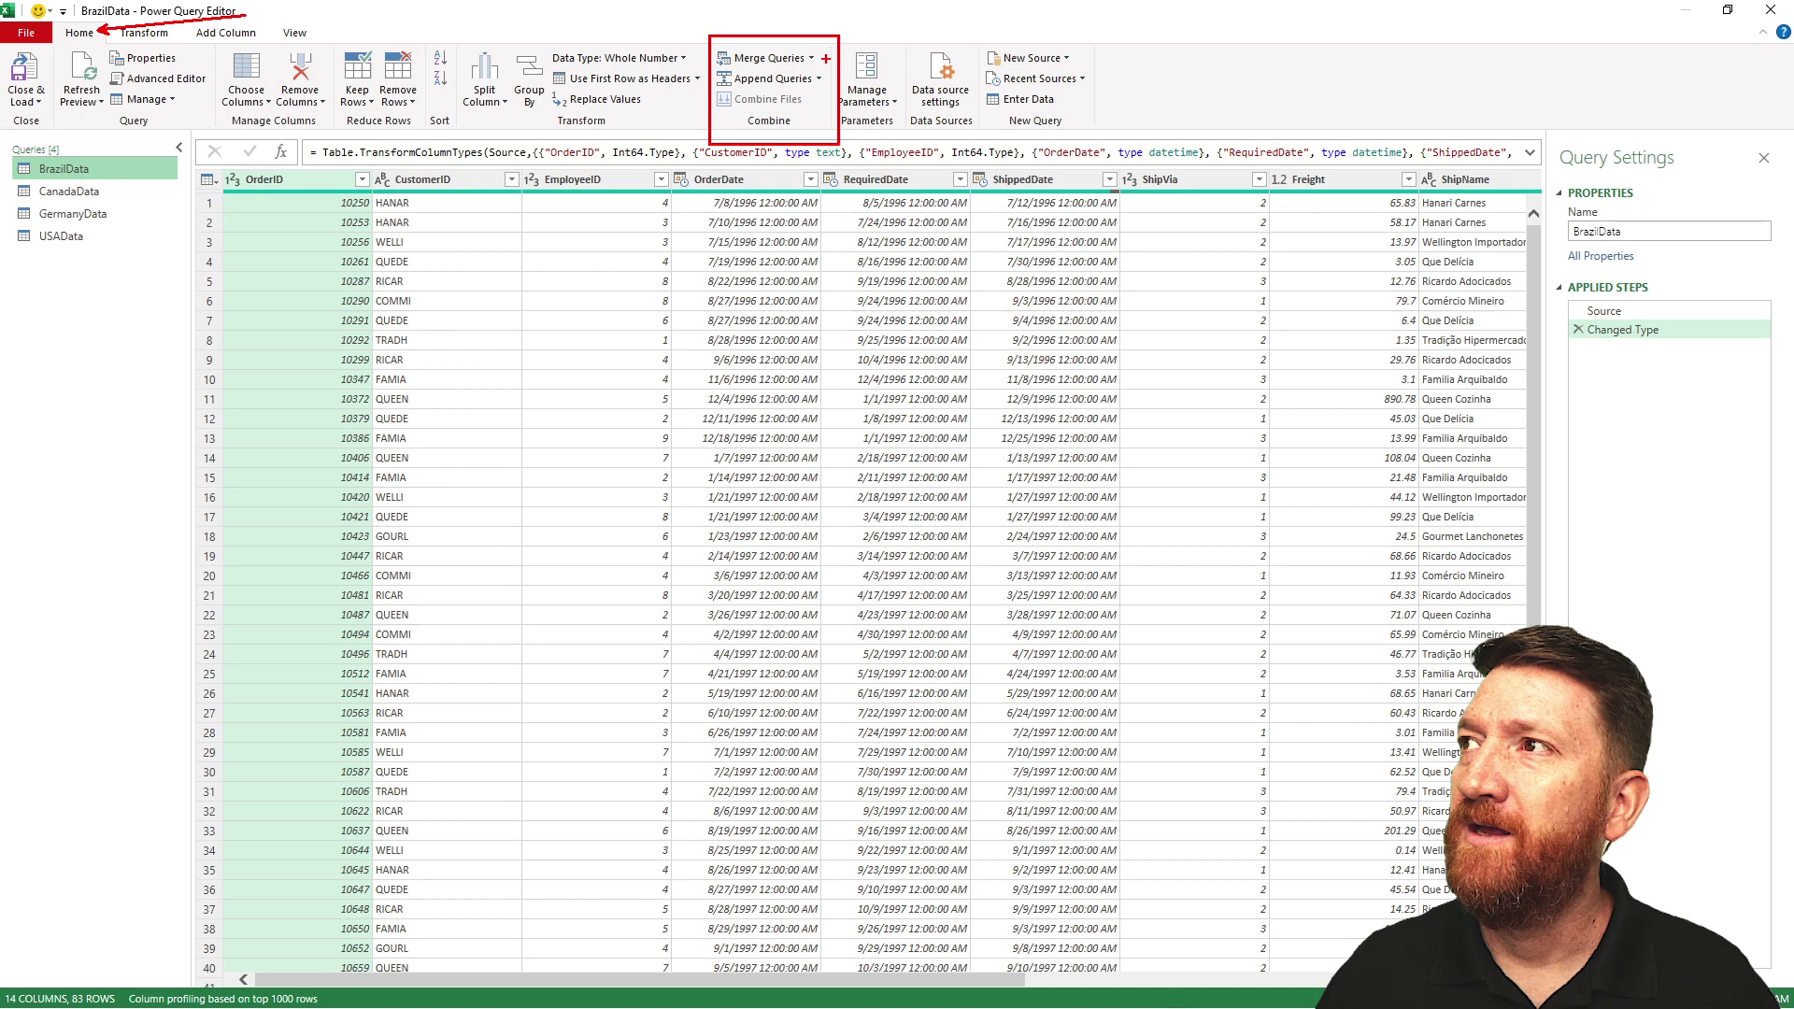
{"action": "left_click_drag", "start_coordinate": [826, 58], "coordinate": [893, 34]}
{"action": "left_click_drag", "start_coordinate": [822, 84], "coordinate": [964, 180]}
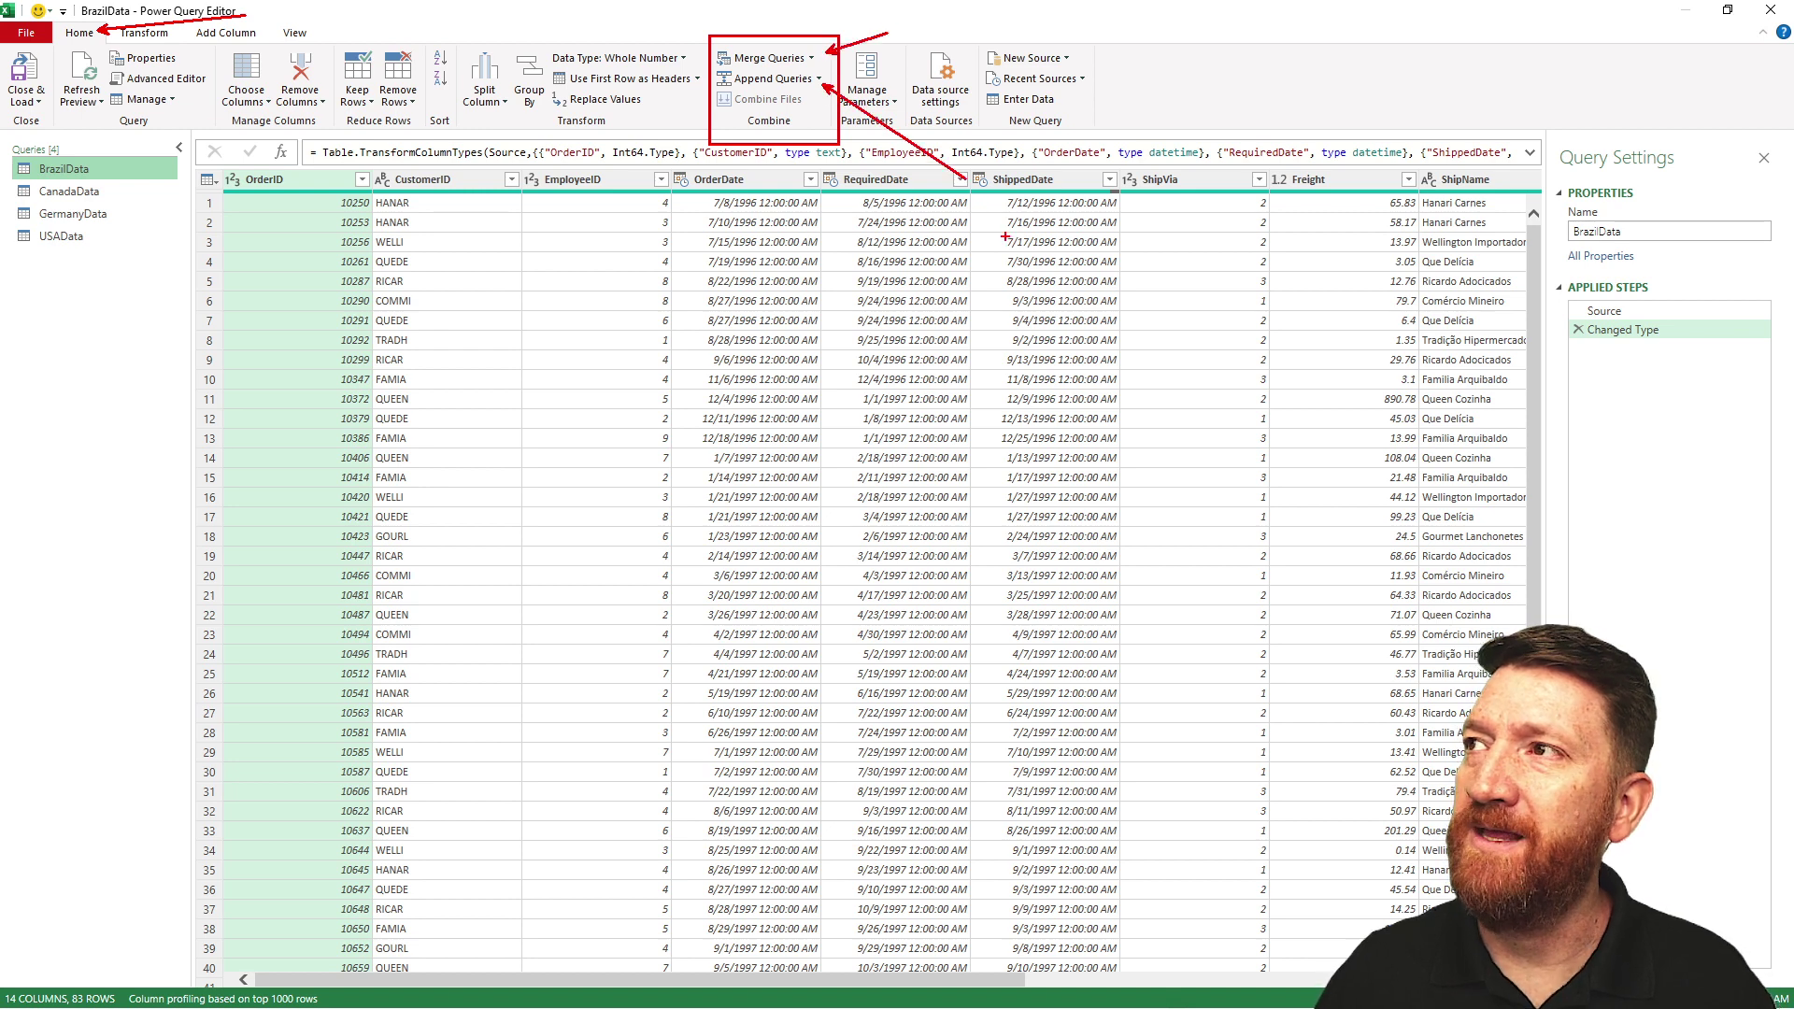
{"action": "key", "text": "Escape"}
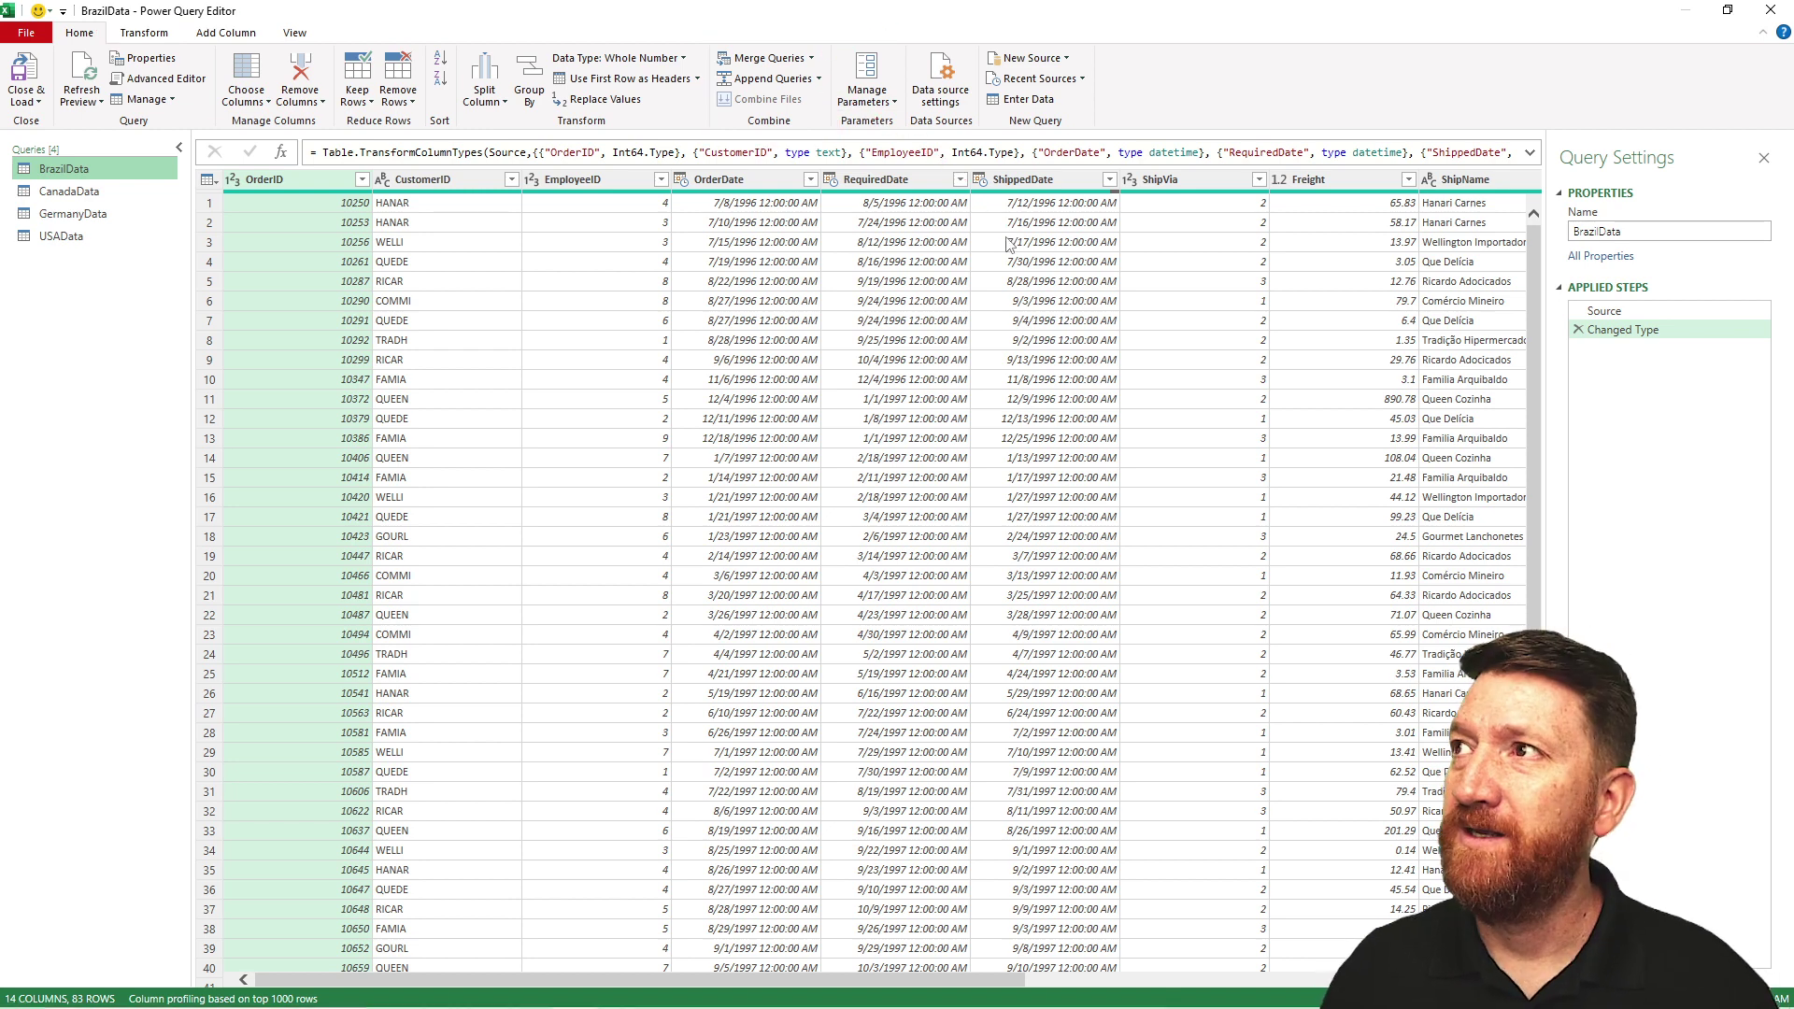
Append BrazilData with CanadaData, GermanyData and USAData as a new 357-row Append1 query.
{"action": "left_click", "coordinate": [819, 80]}
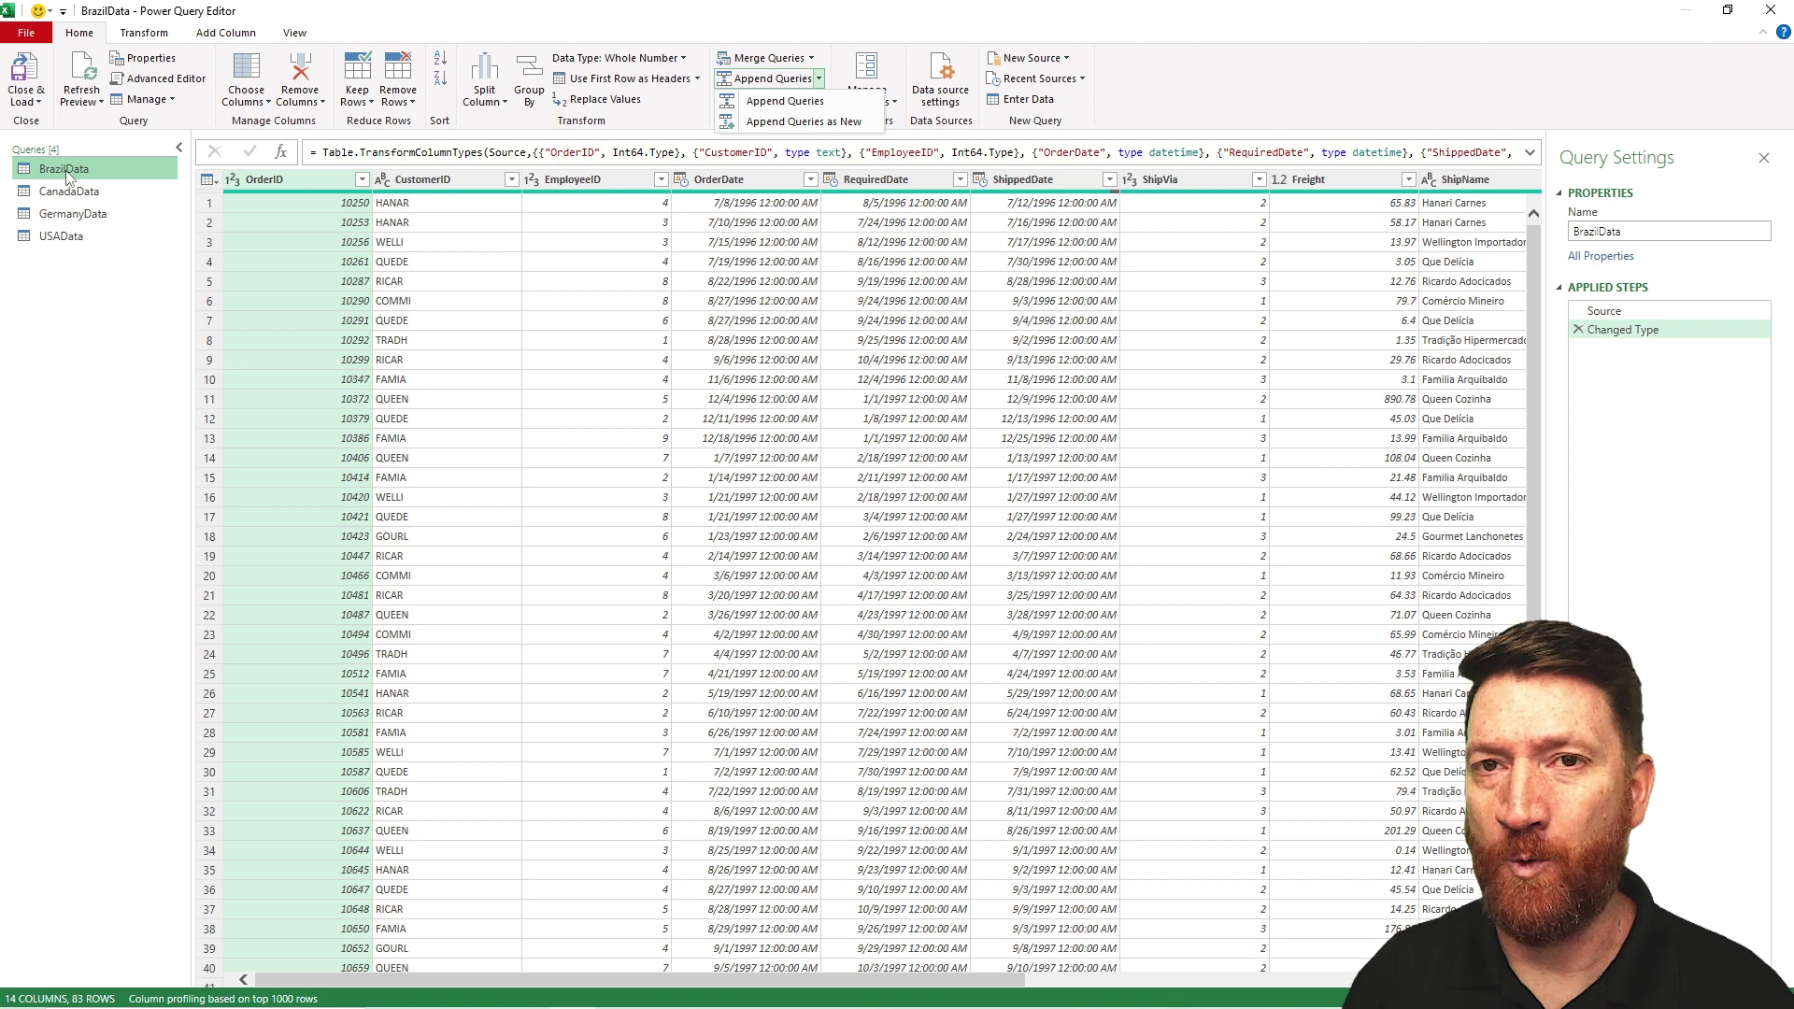
{"action": "left_click", "coordinate": [823, 124]}
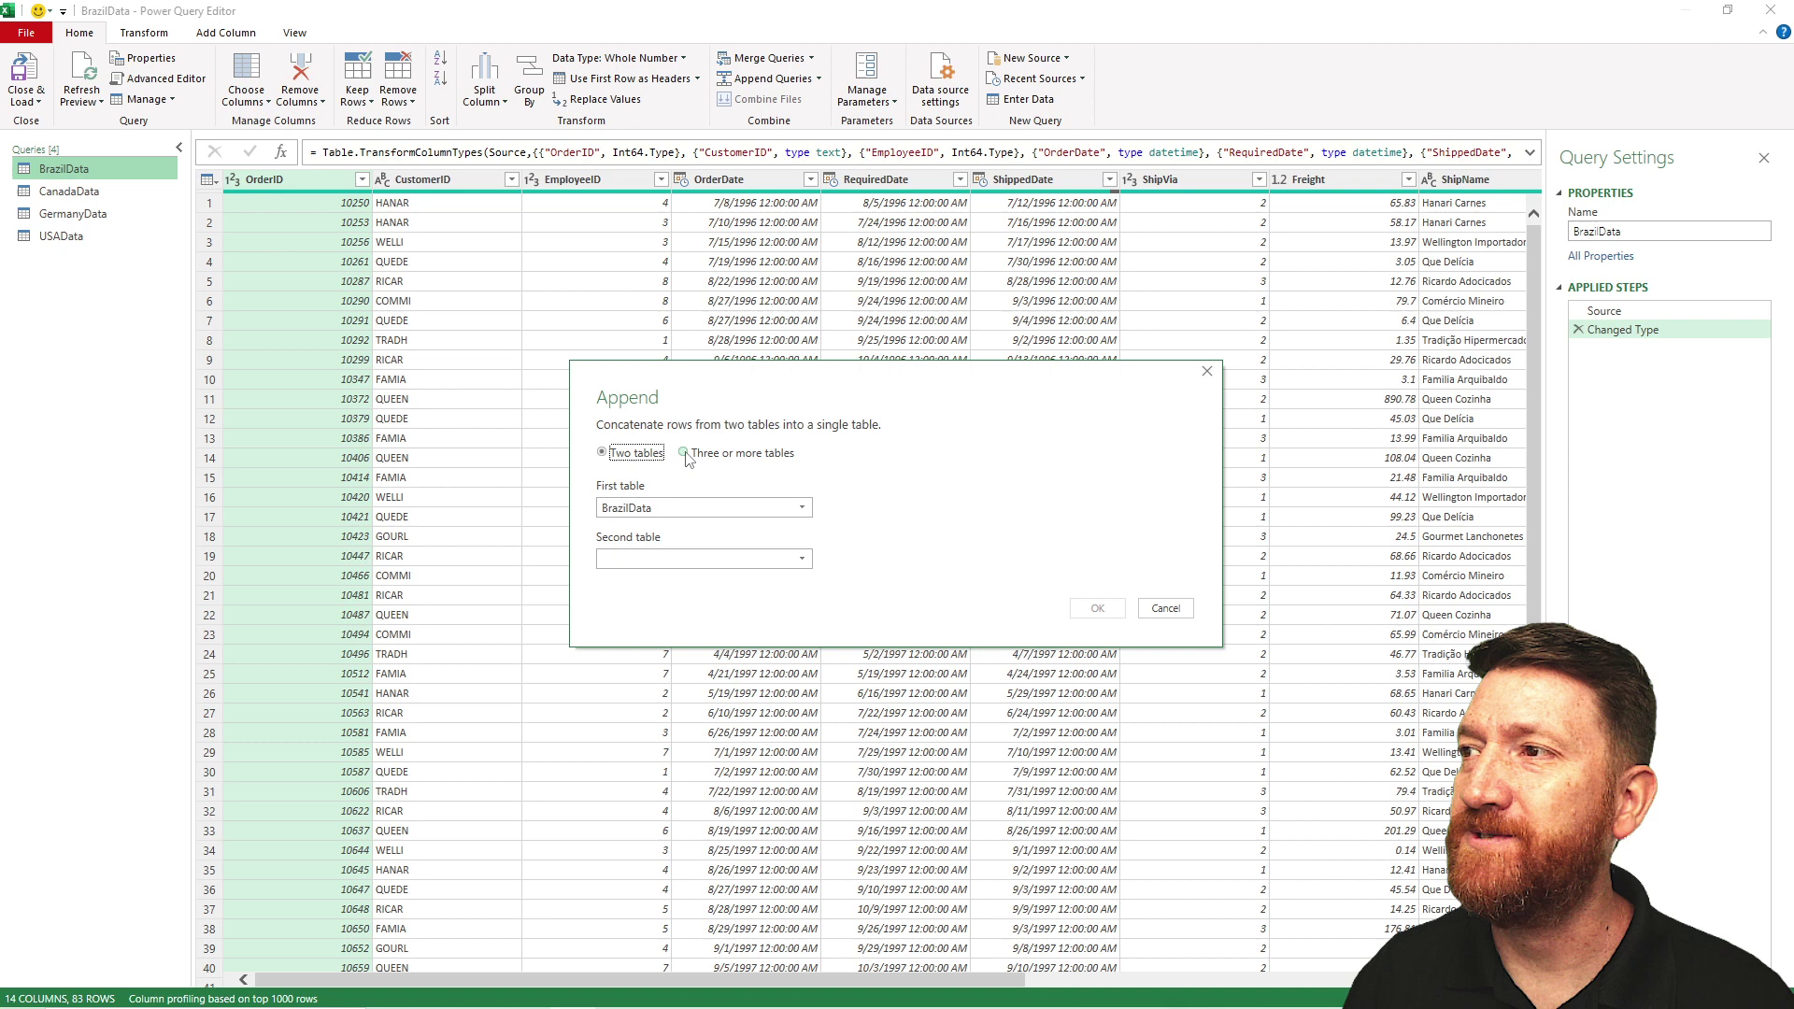
{"action": "left_click", "coordinate": [685, 454]}
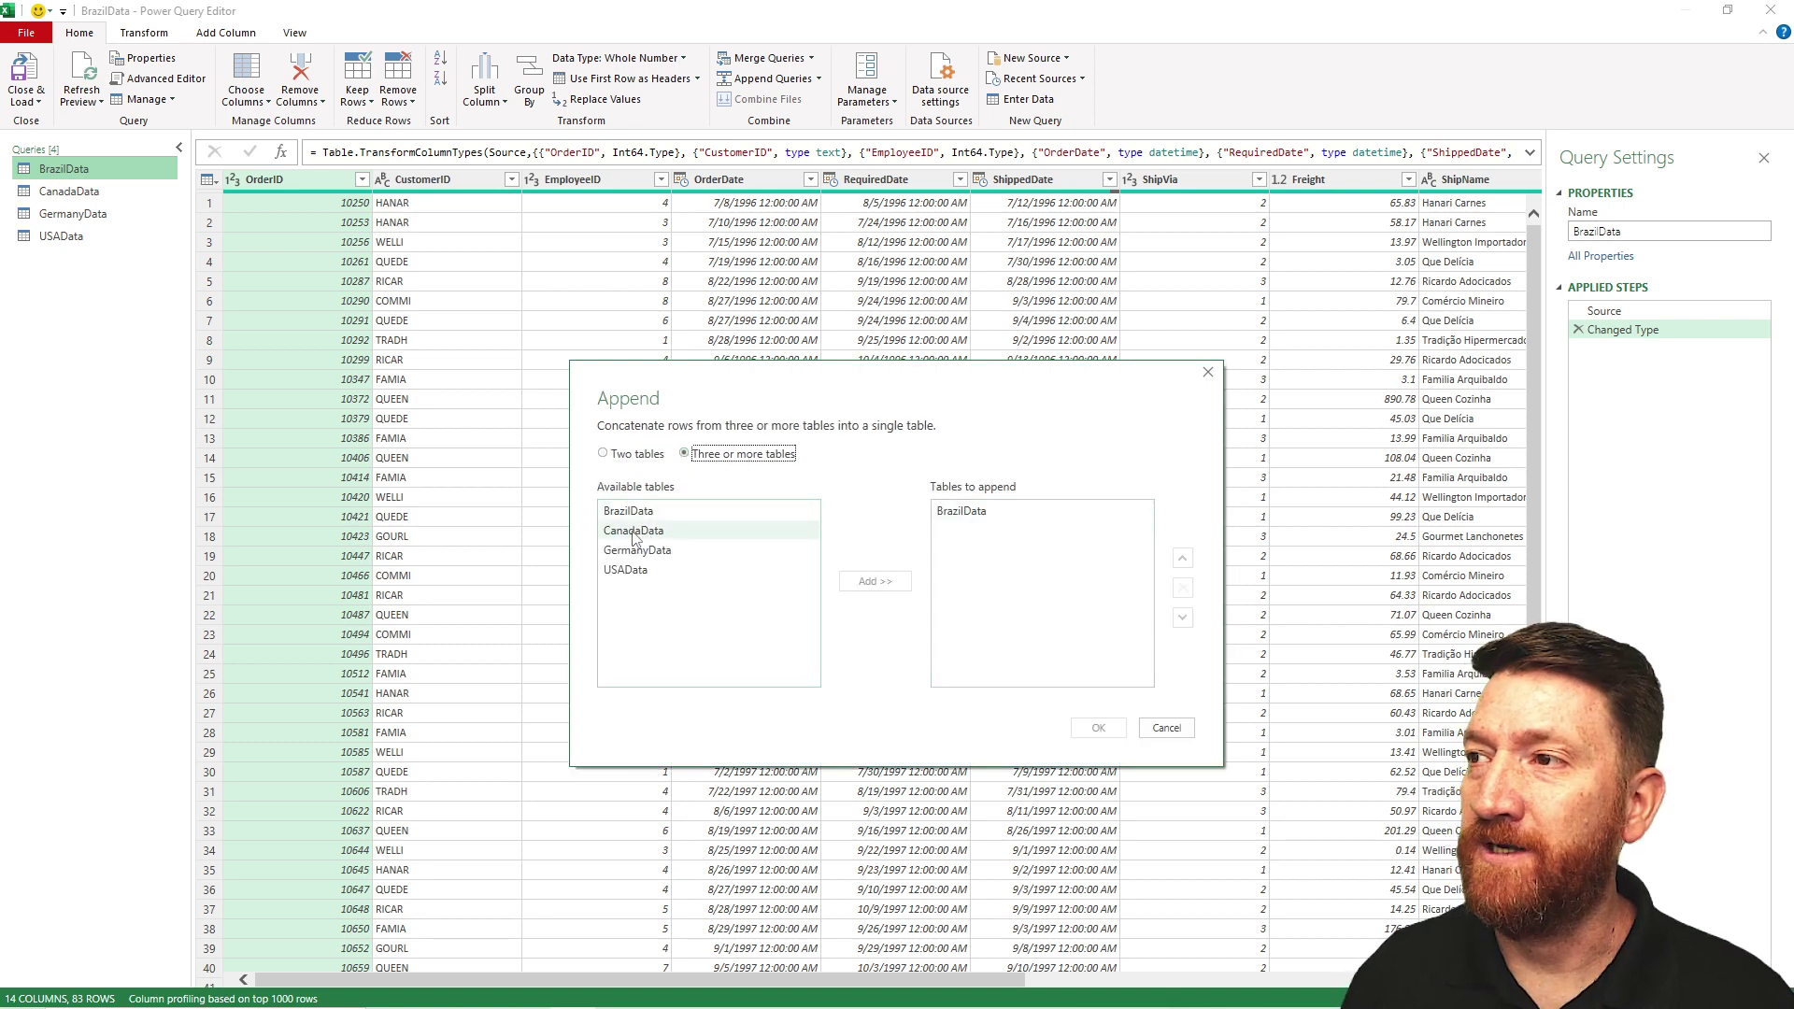
{"action": "double_click", "coordinate": [633, 531]}
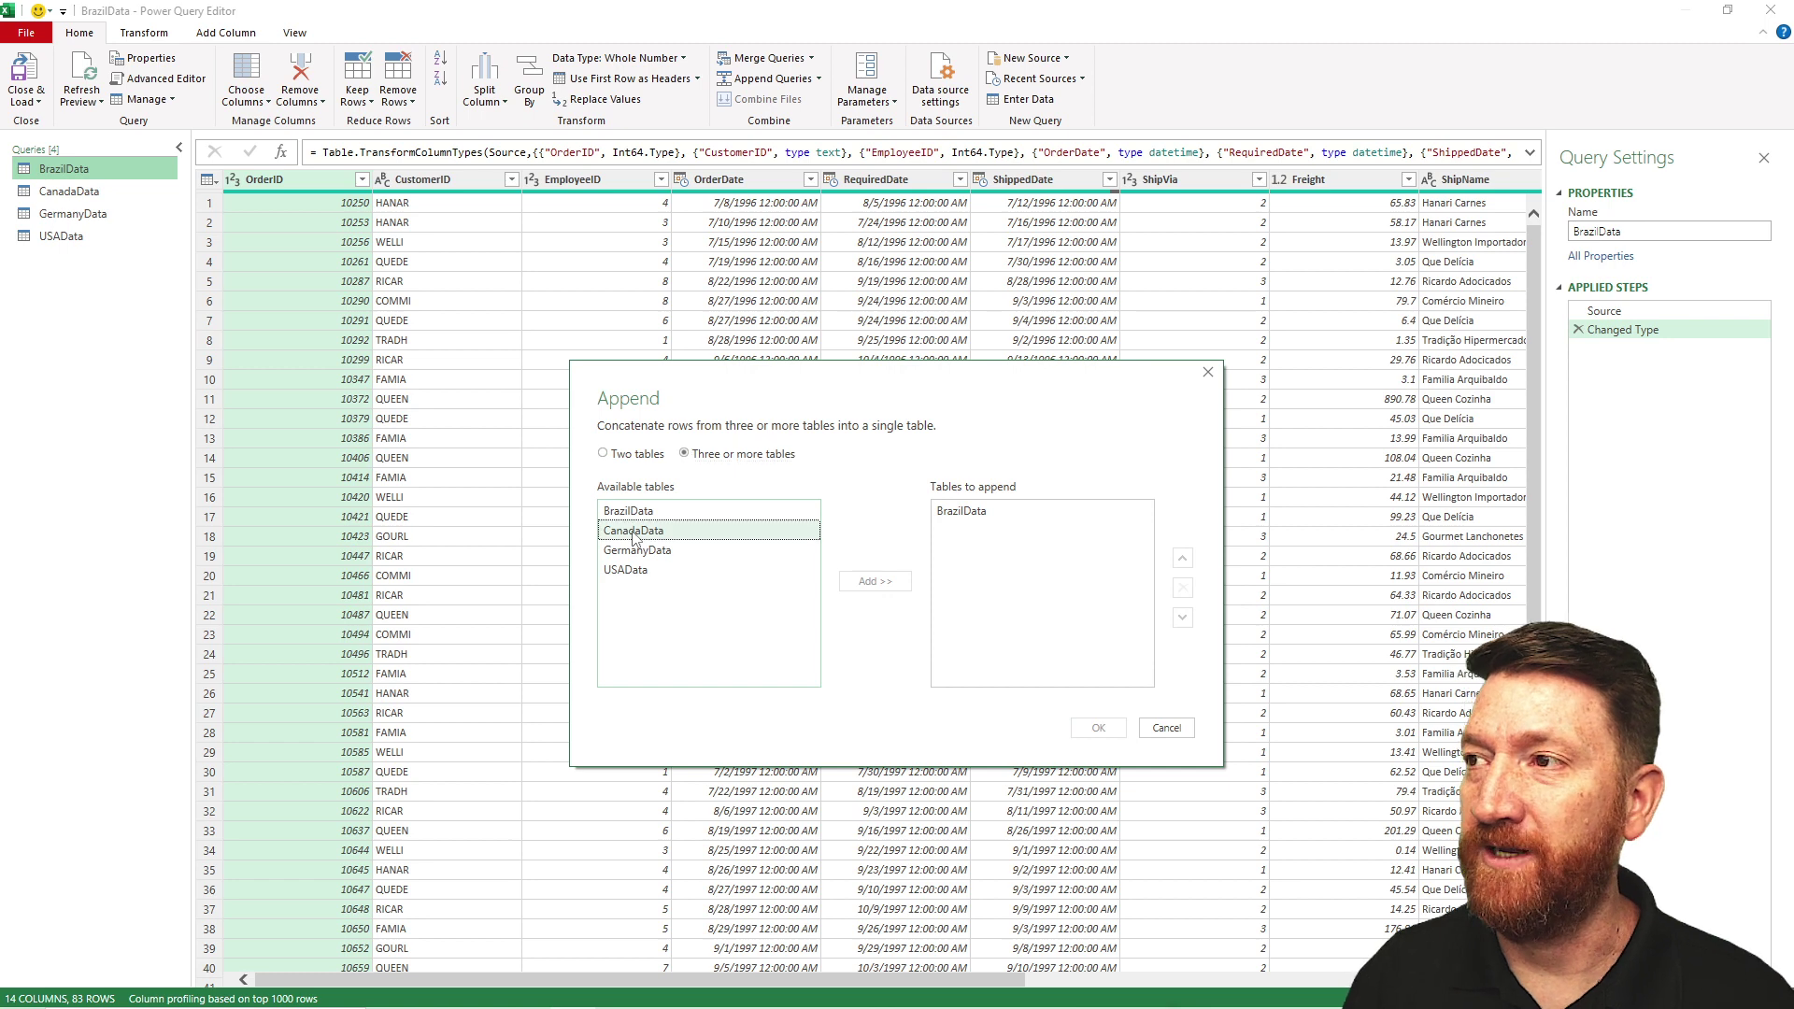
{"action": "left_click", "coordinate": [659, 551]}
{"action": "double_click", "coordinate": [660, 551]}
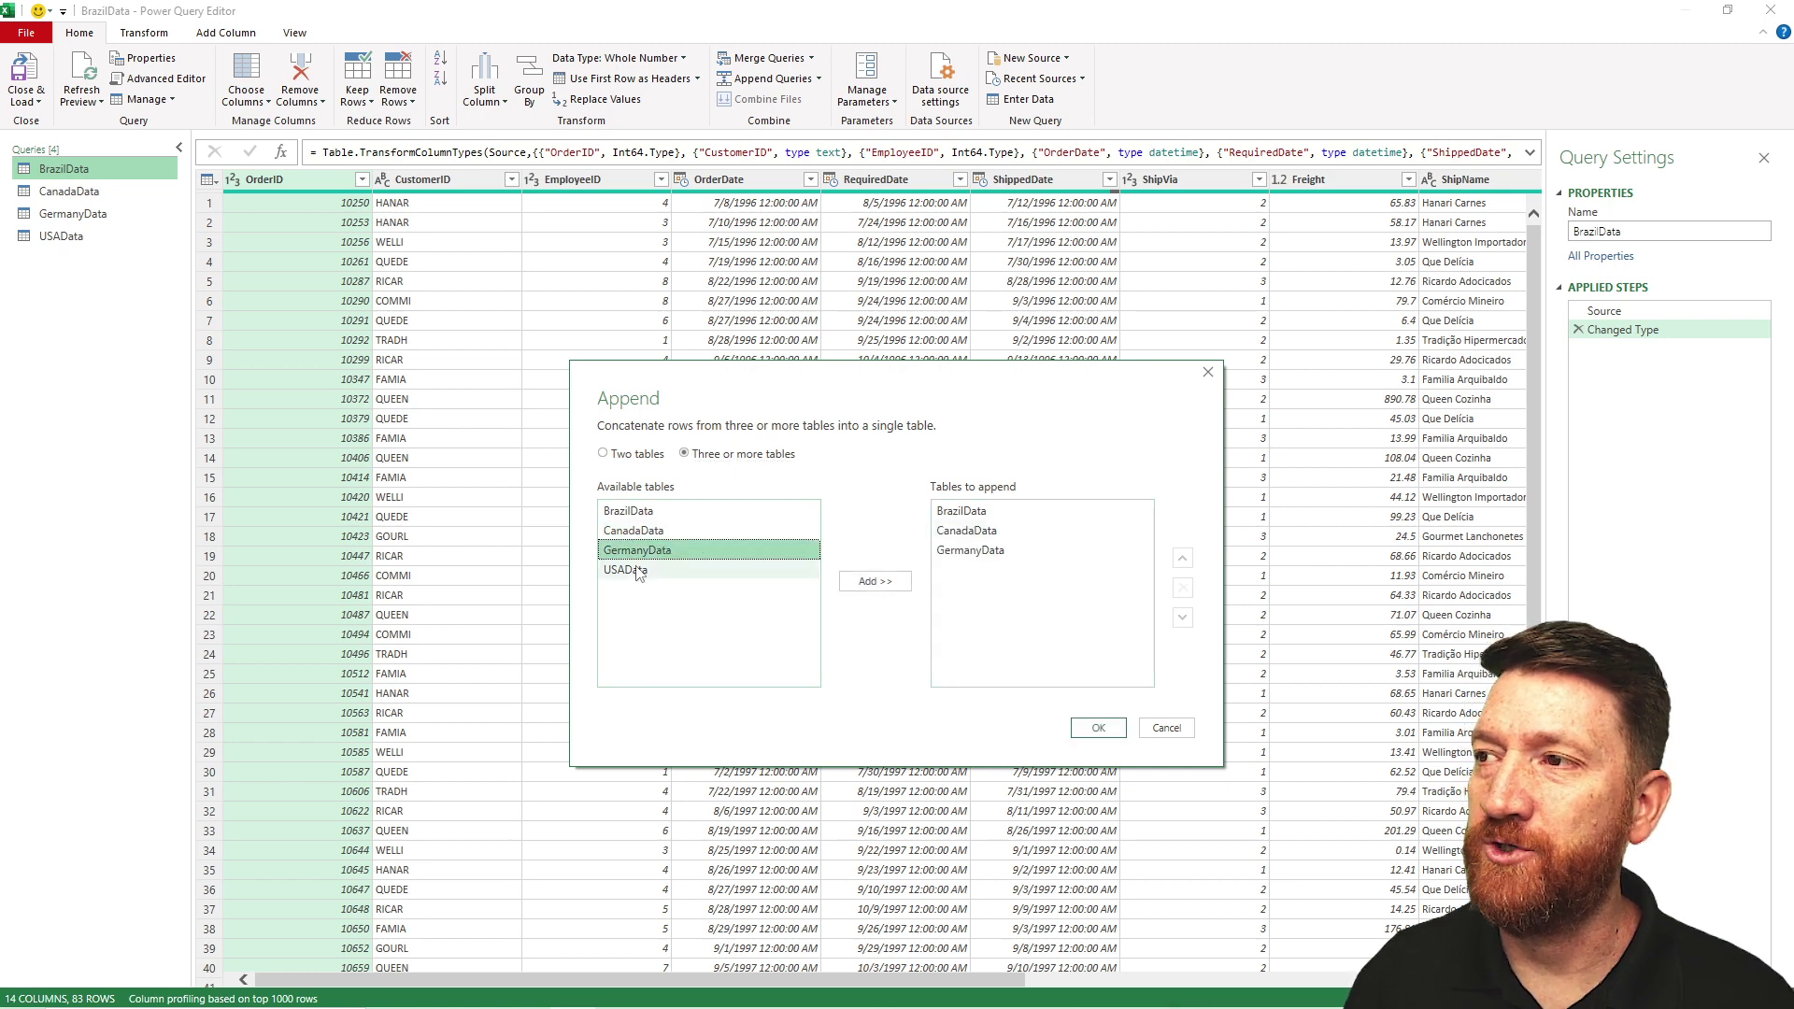
{"action": "double_click", "coordinate": [639, 571]}
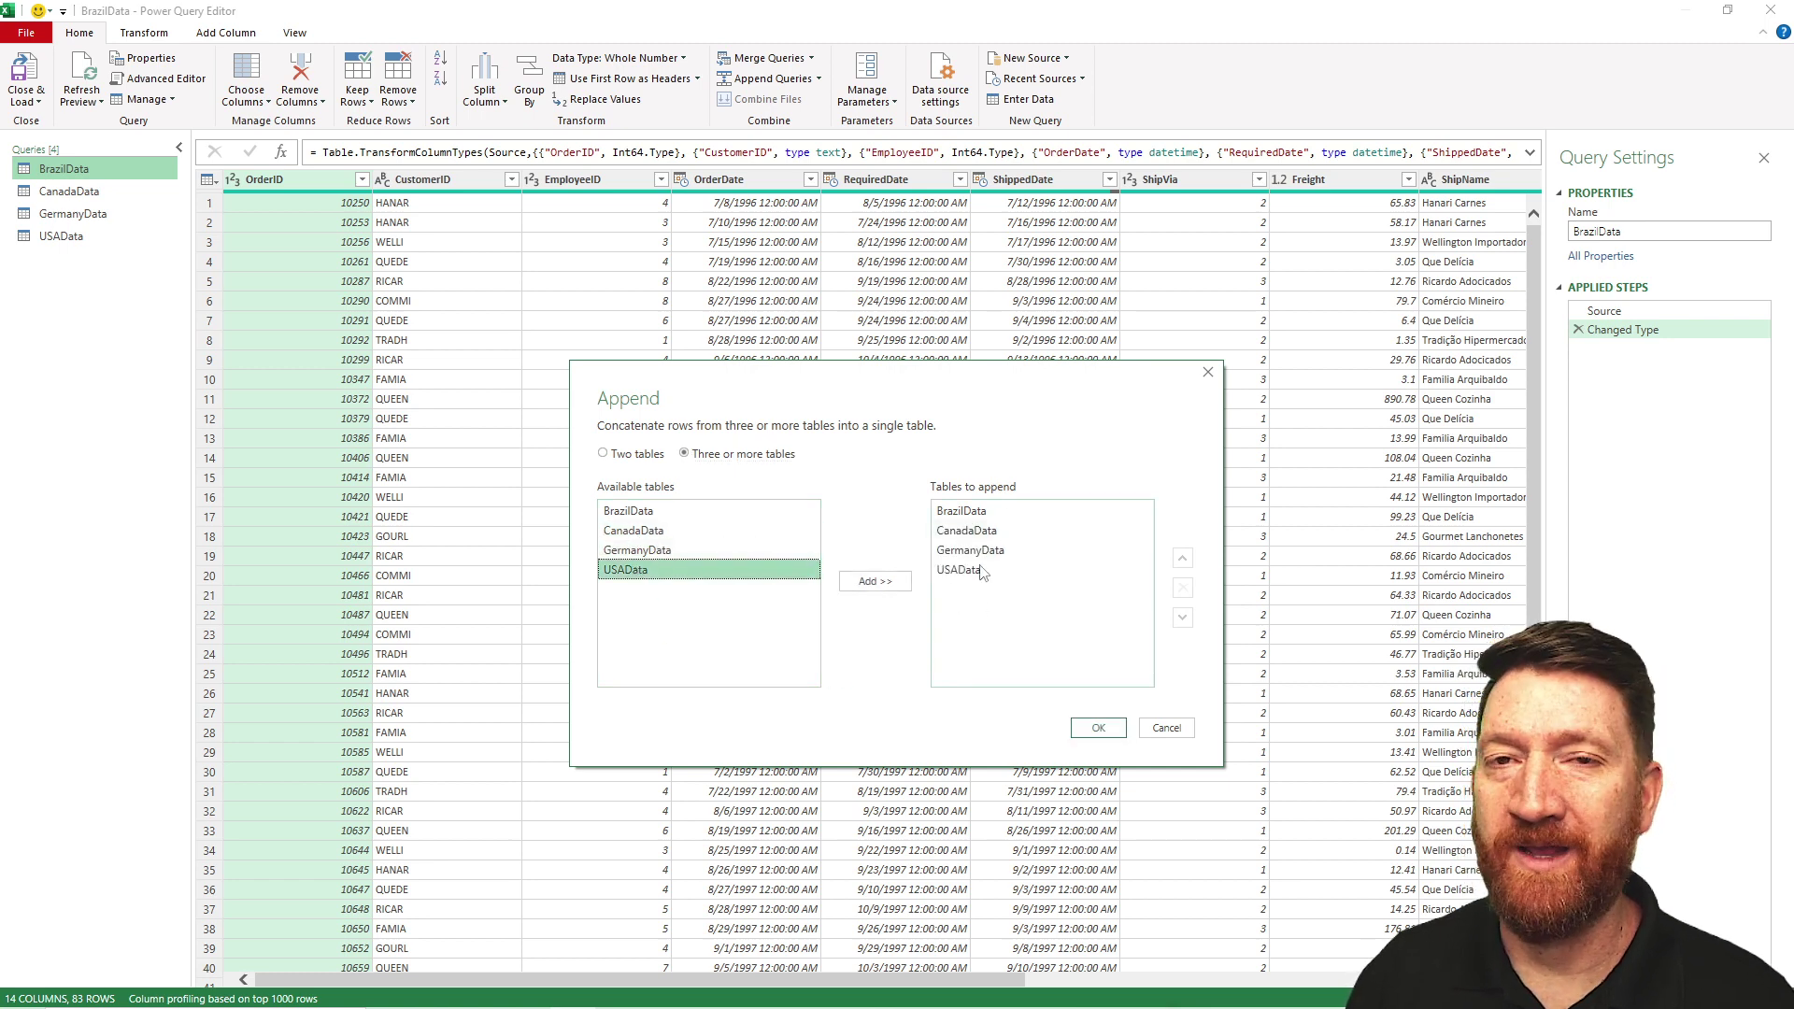
{"action": "left_click", "coordinate": [1098, 730]}
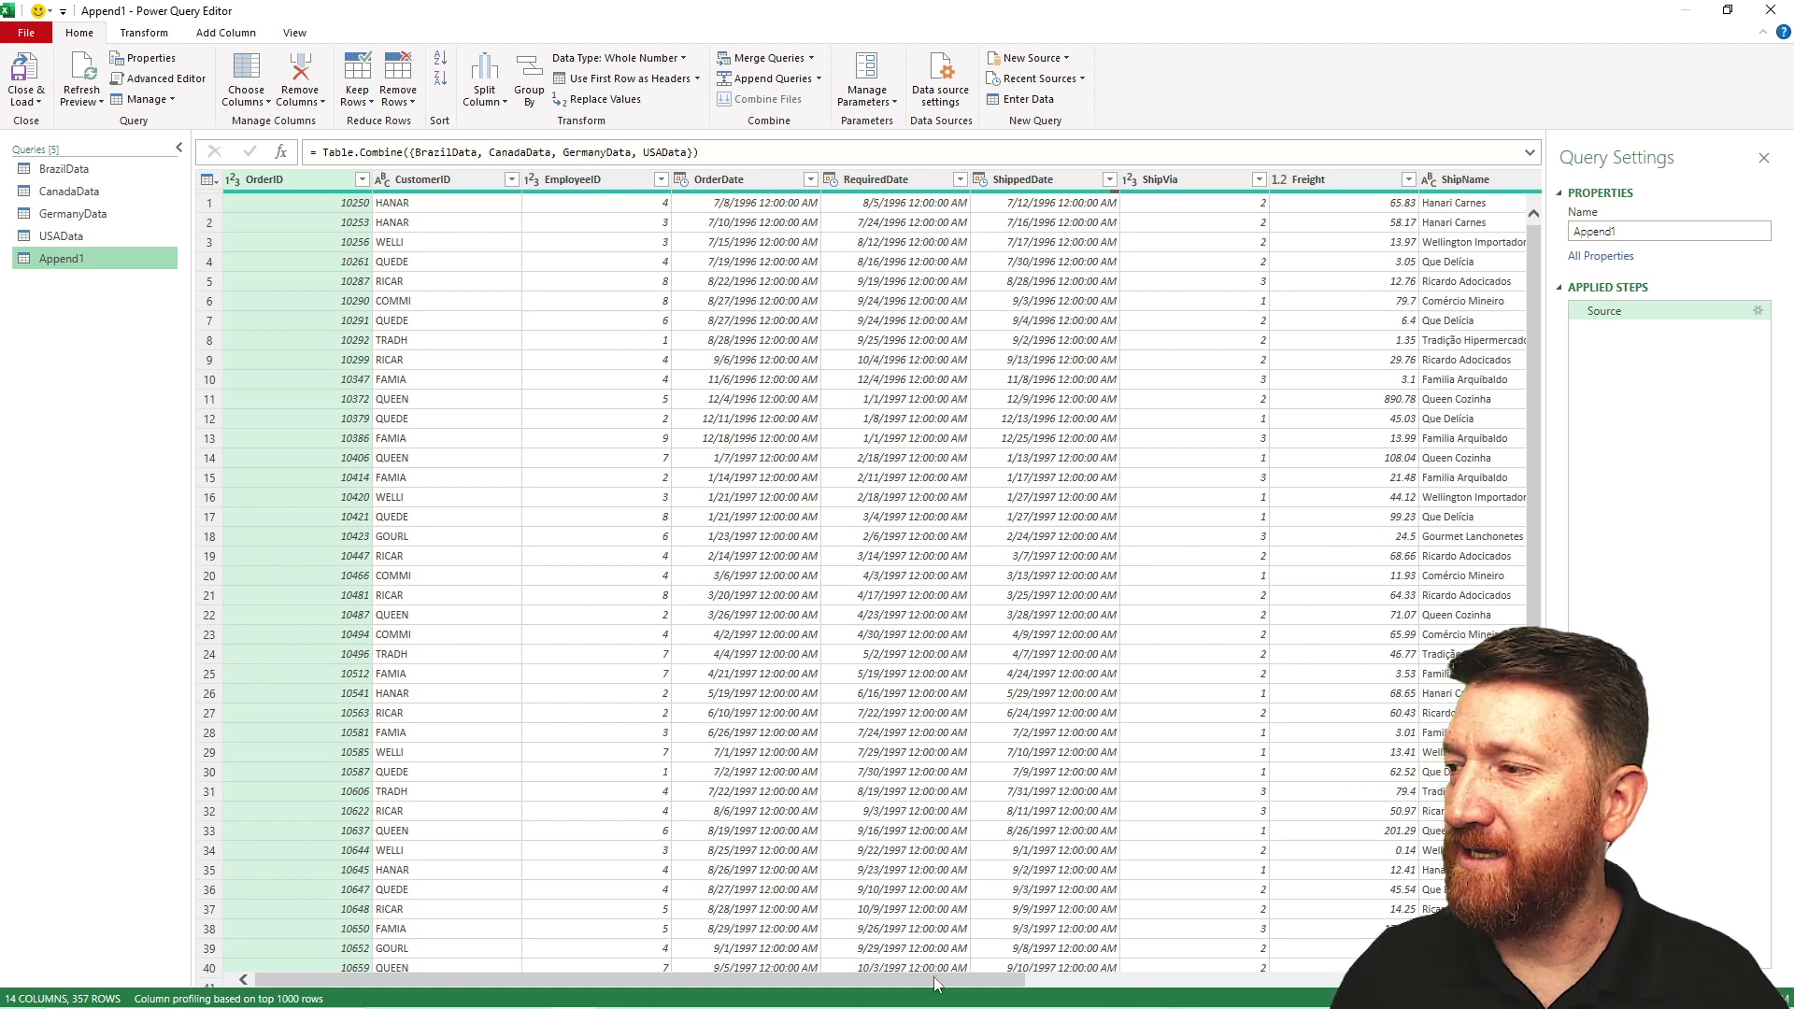
{"action": "left_click_drag", "start_coordinate": [933, 977], "coordinate": [1405, 978]}
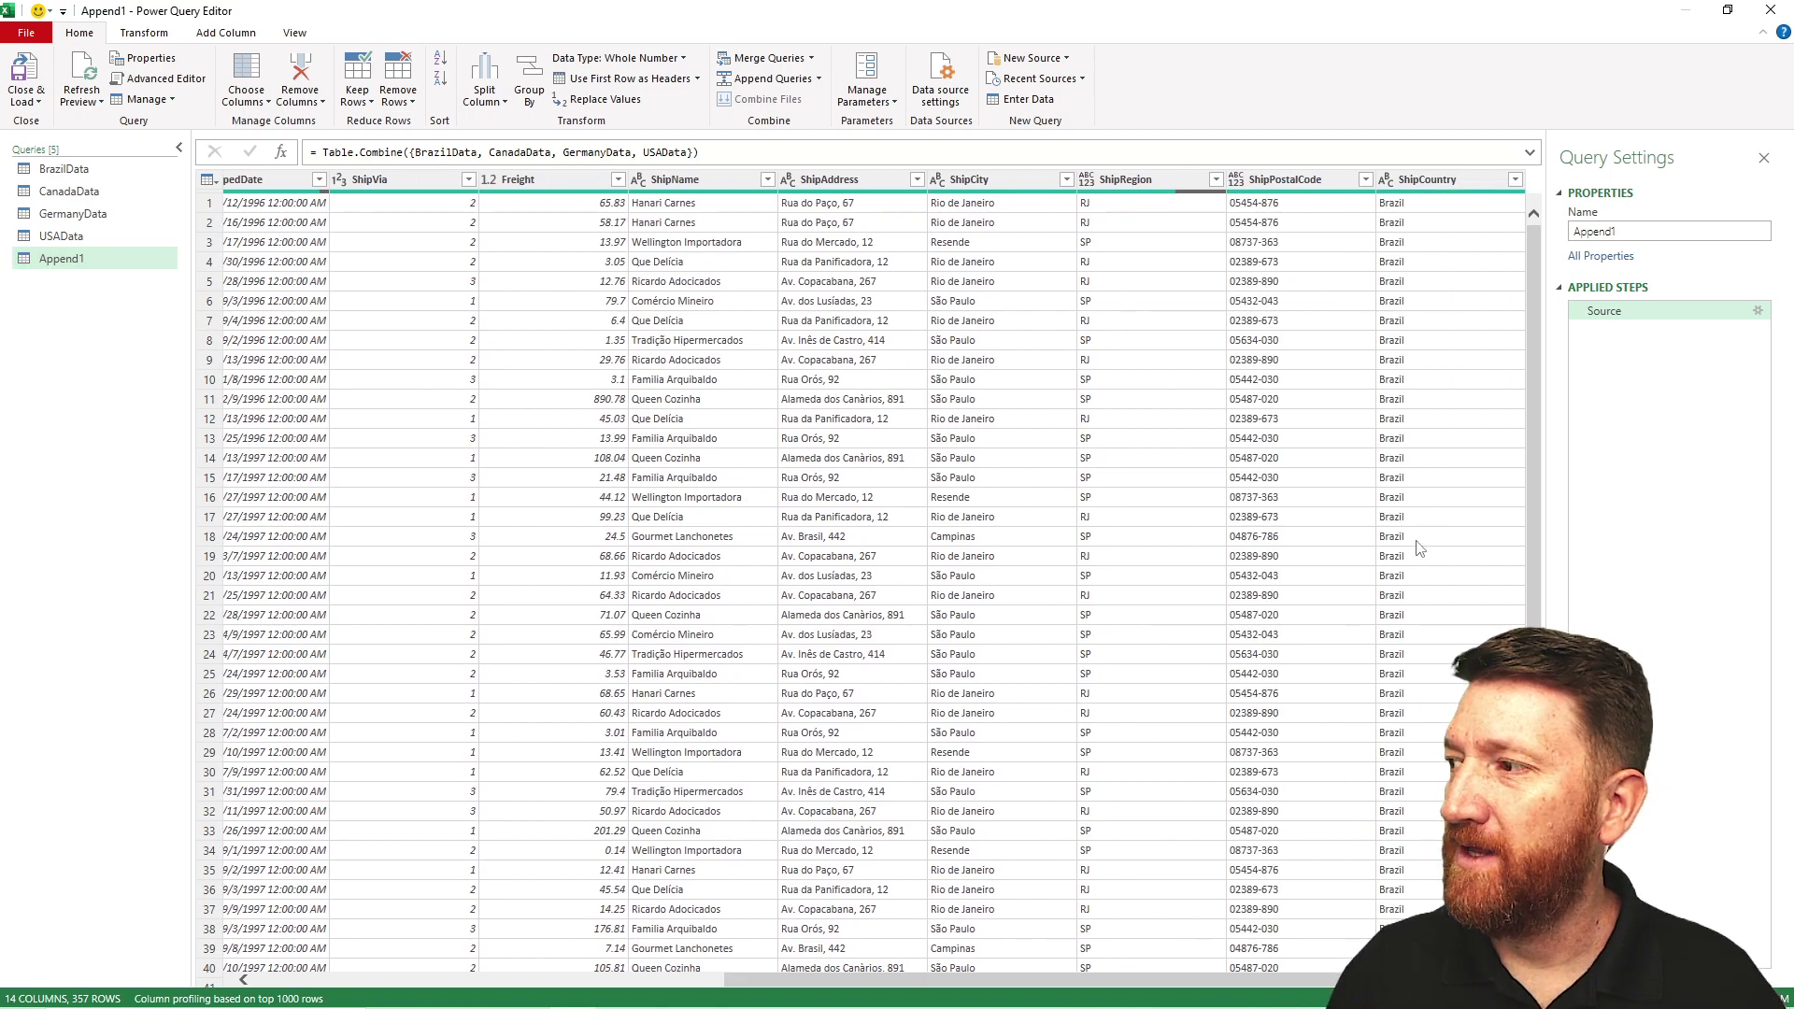
{"action": "scroll", "coordinate": [1418, 552], "scroll_direction": "down", "scroll_amount": 12}
{"action": "scroll", "coordinate": [1417, 552], "scroll_direction": "down", "scroll_amount": 20}
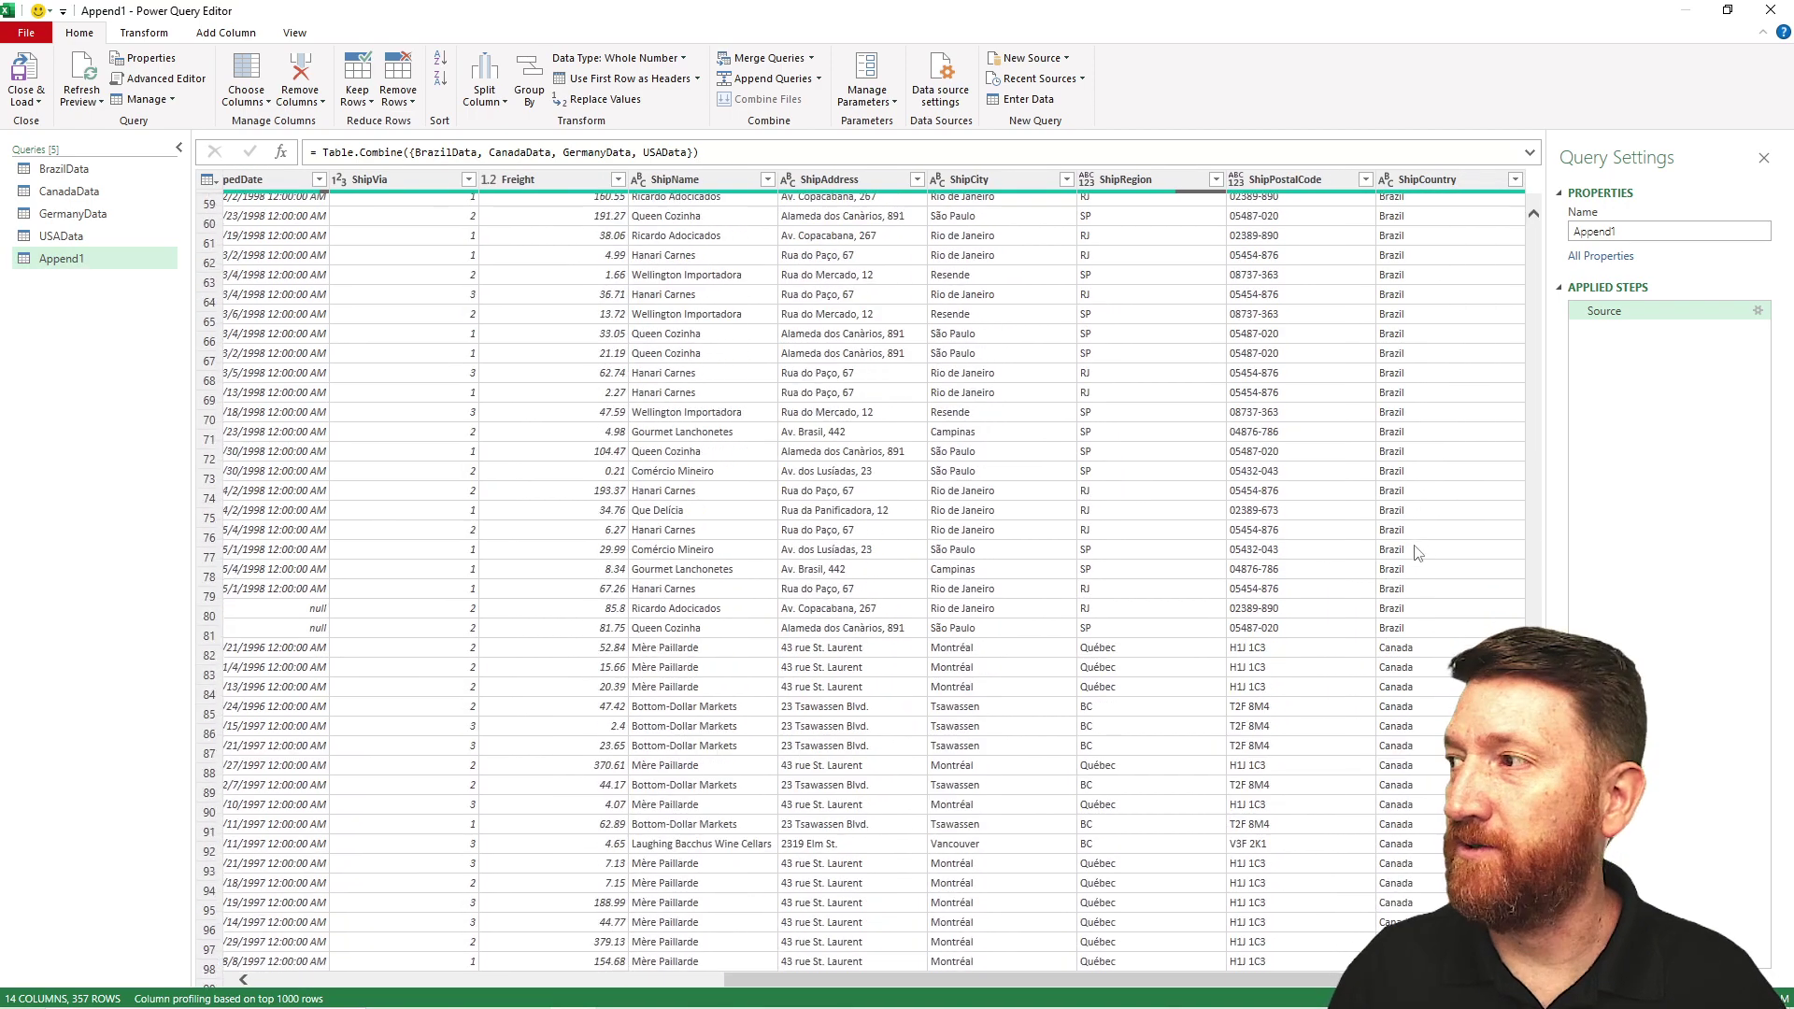
{"action": "scroll", "coordinate": [1406, 570], "scroll_direction": "down", "scroll_amount": 20}
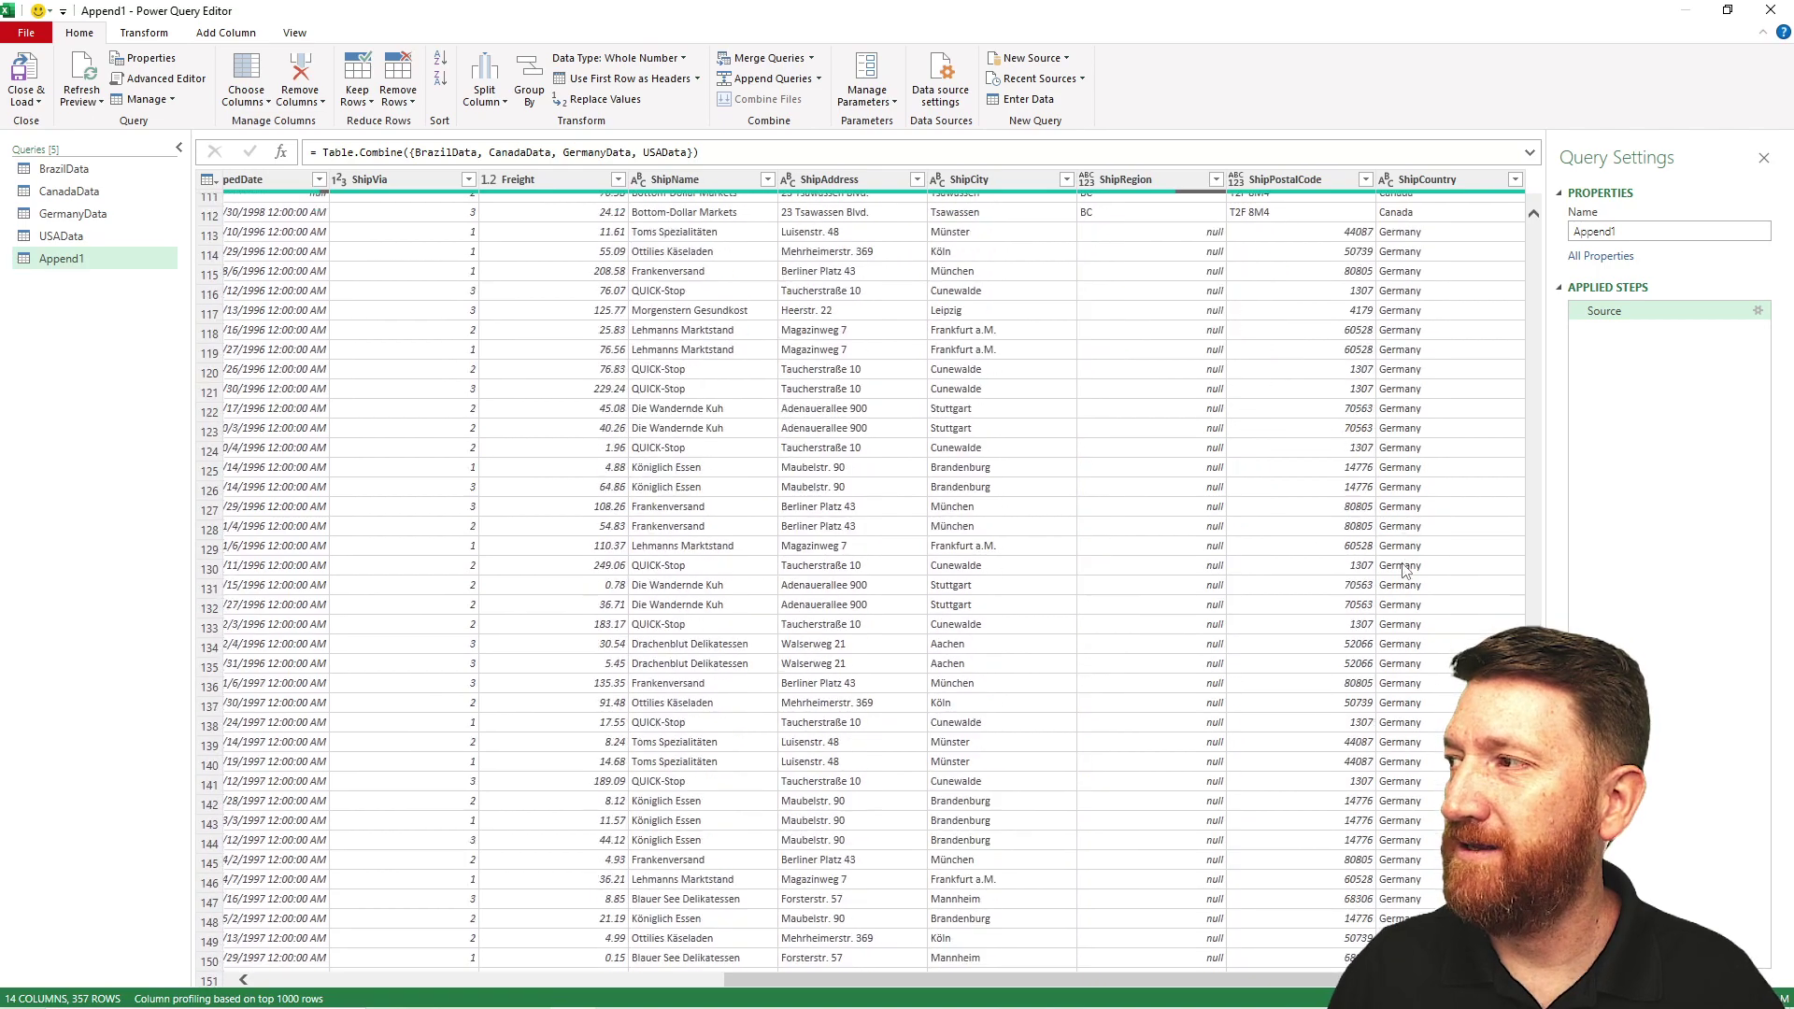
{"action": "scroll", "coordinate": [1406, 570], "scroll_direction": "down", "scroll_amount": 8}
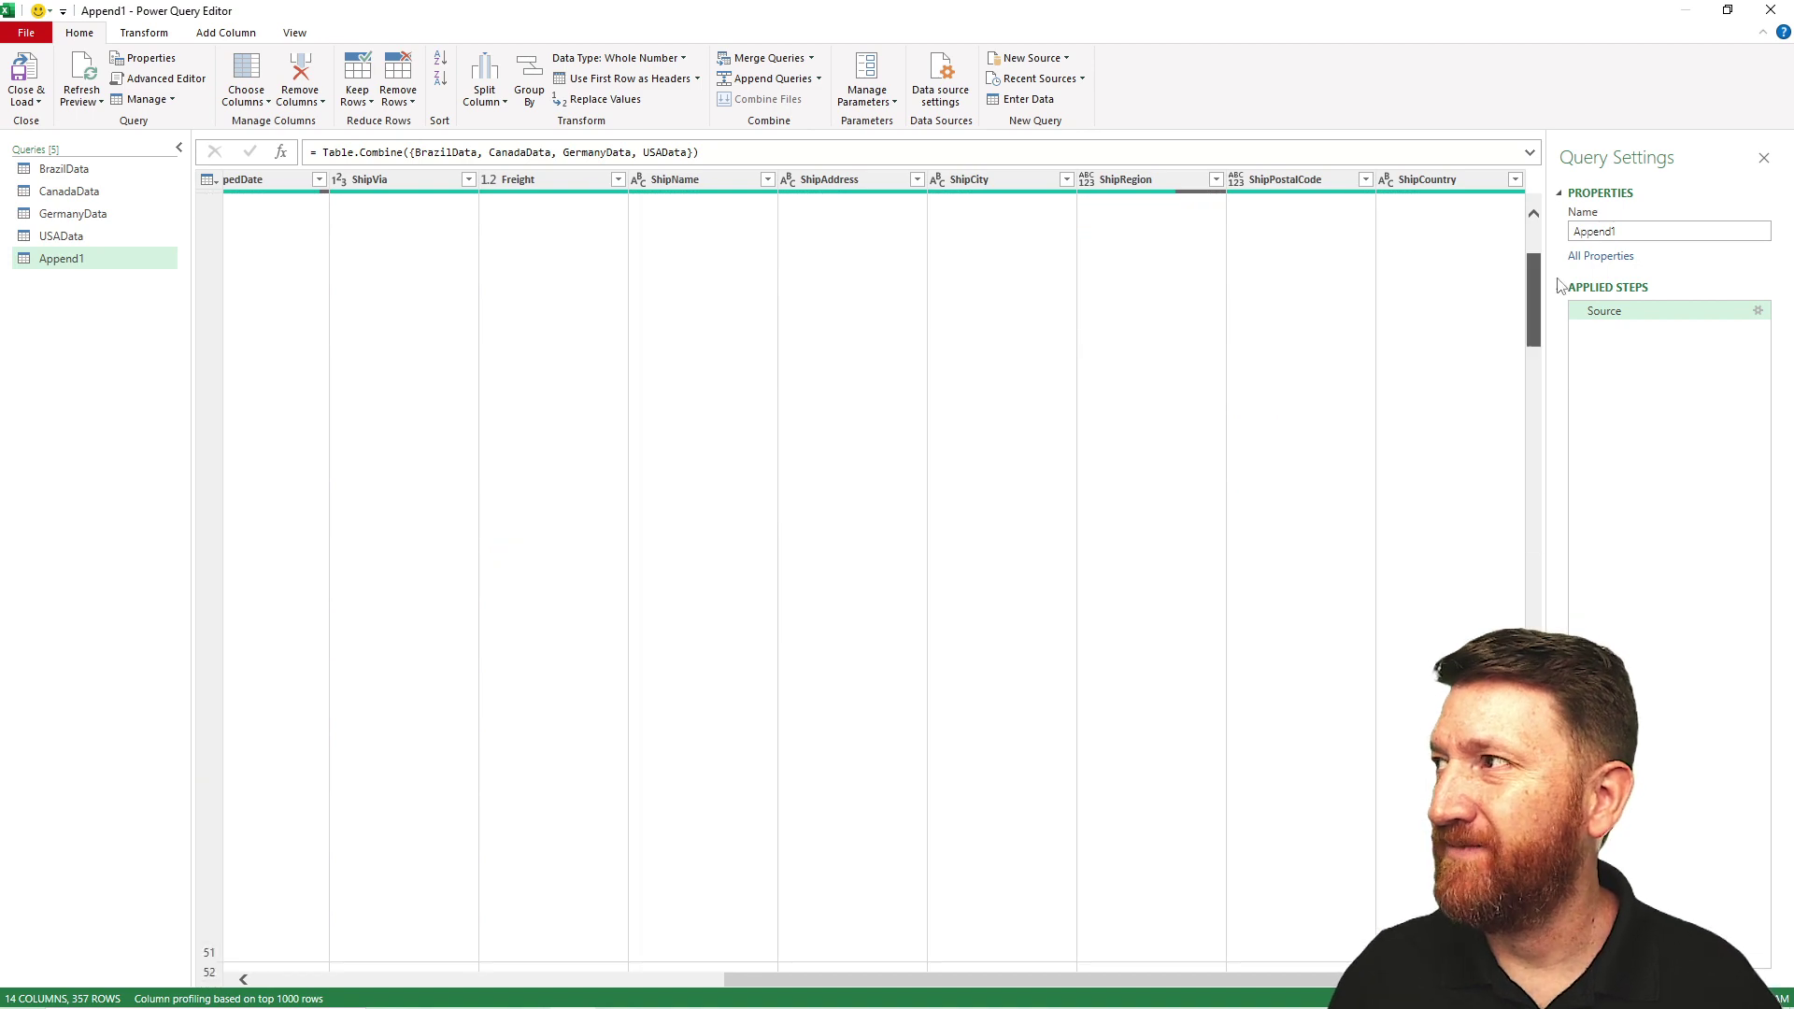
{"action": "left_click_drag", "start_coordinate": [1133, 977], "coordinate": [714, 976]}
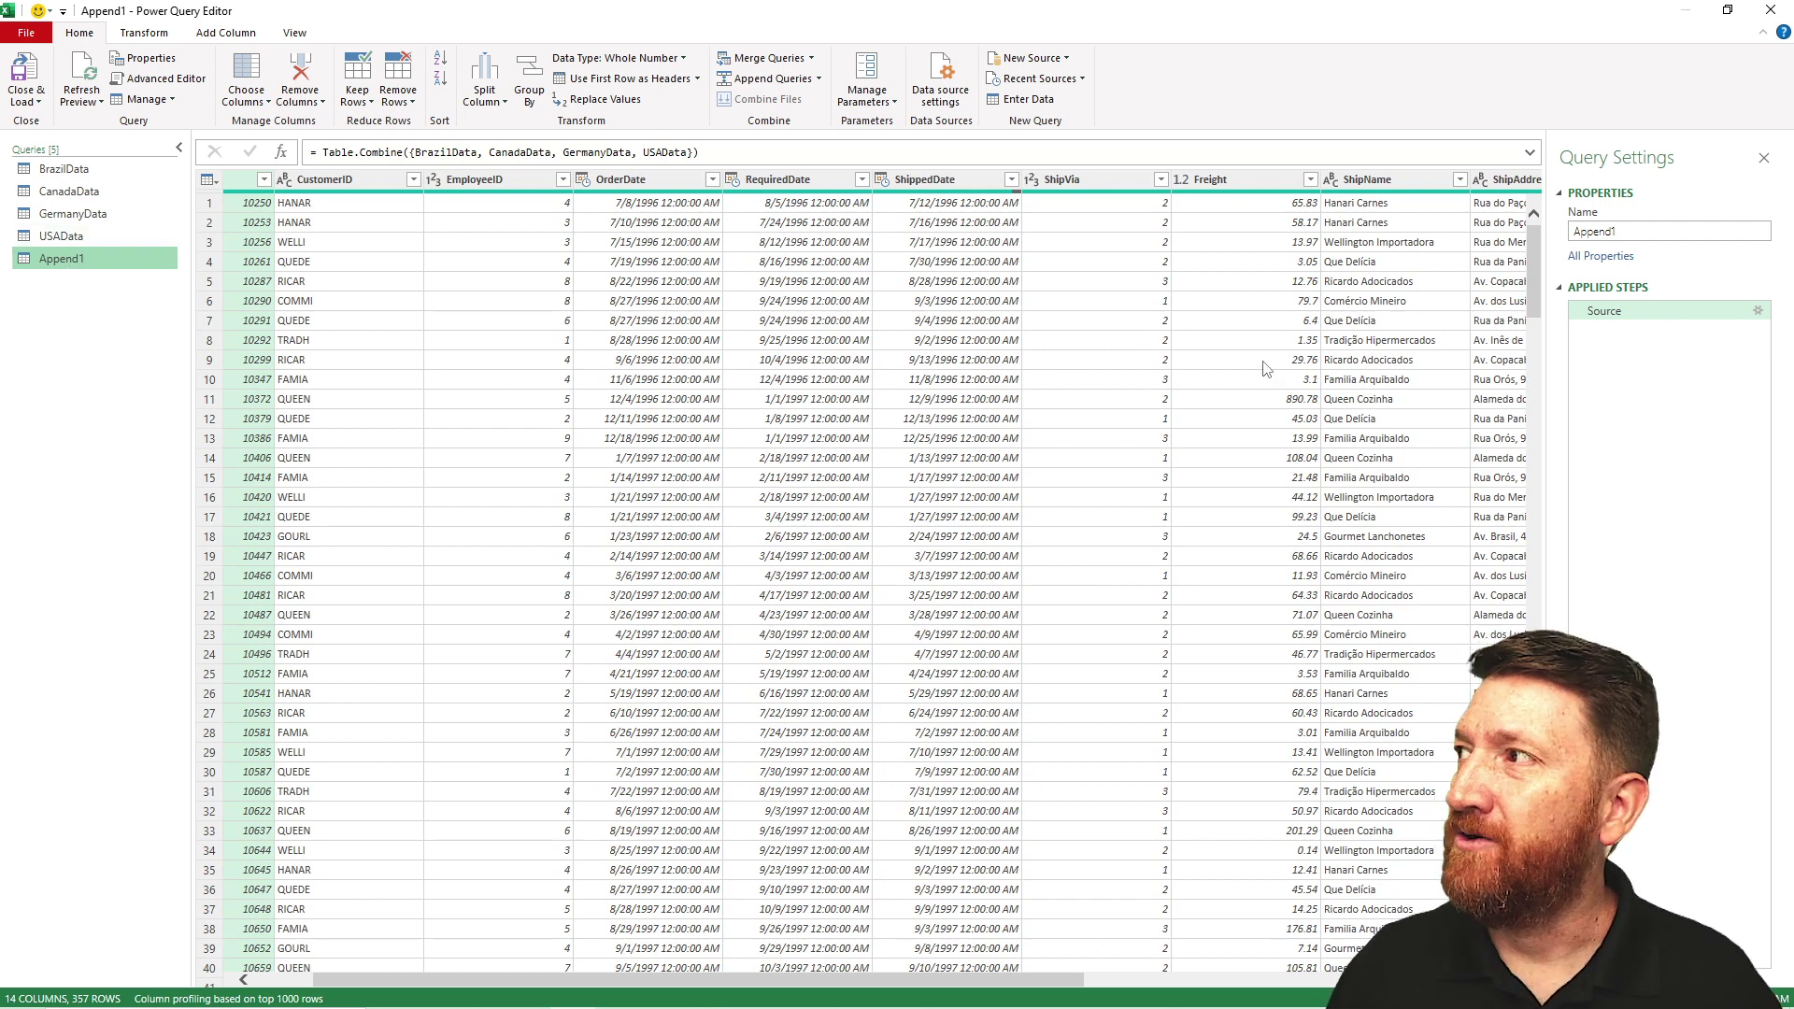
Change the Append1 query's name in Query Settings to AllCountries.
{"action": "double_click", "coordinate": [1630, 232]}
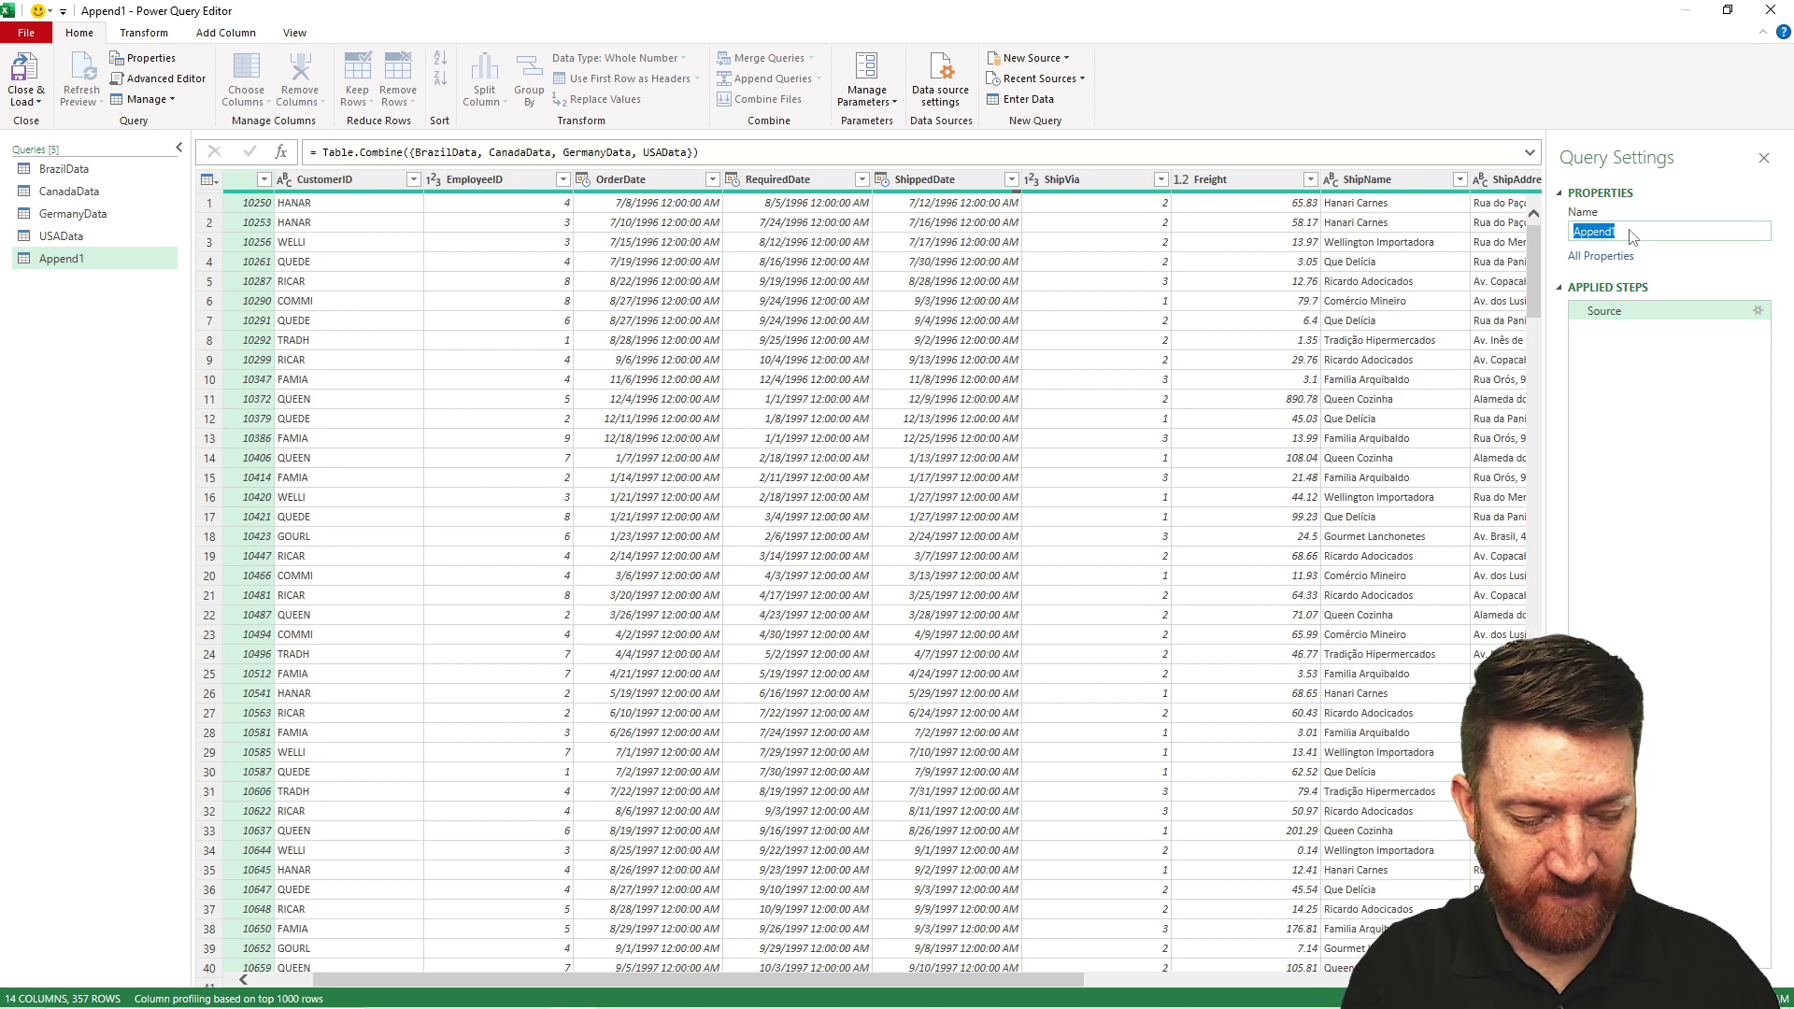
{"action": "type", "text": "Al"}
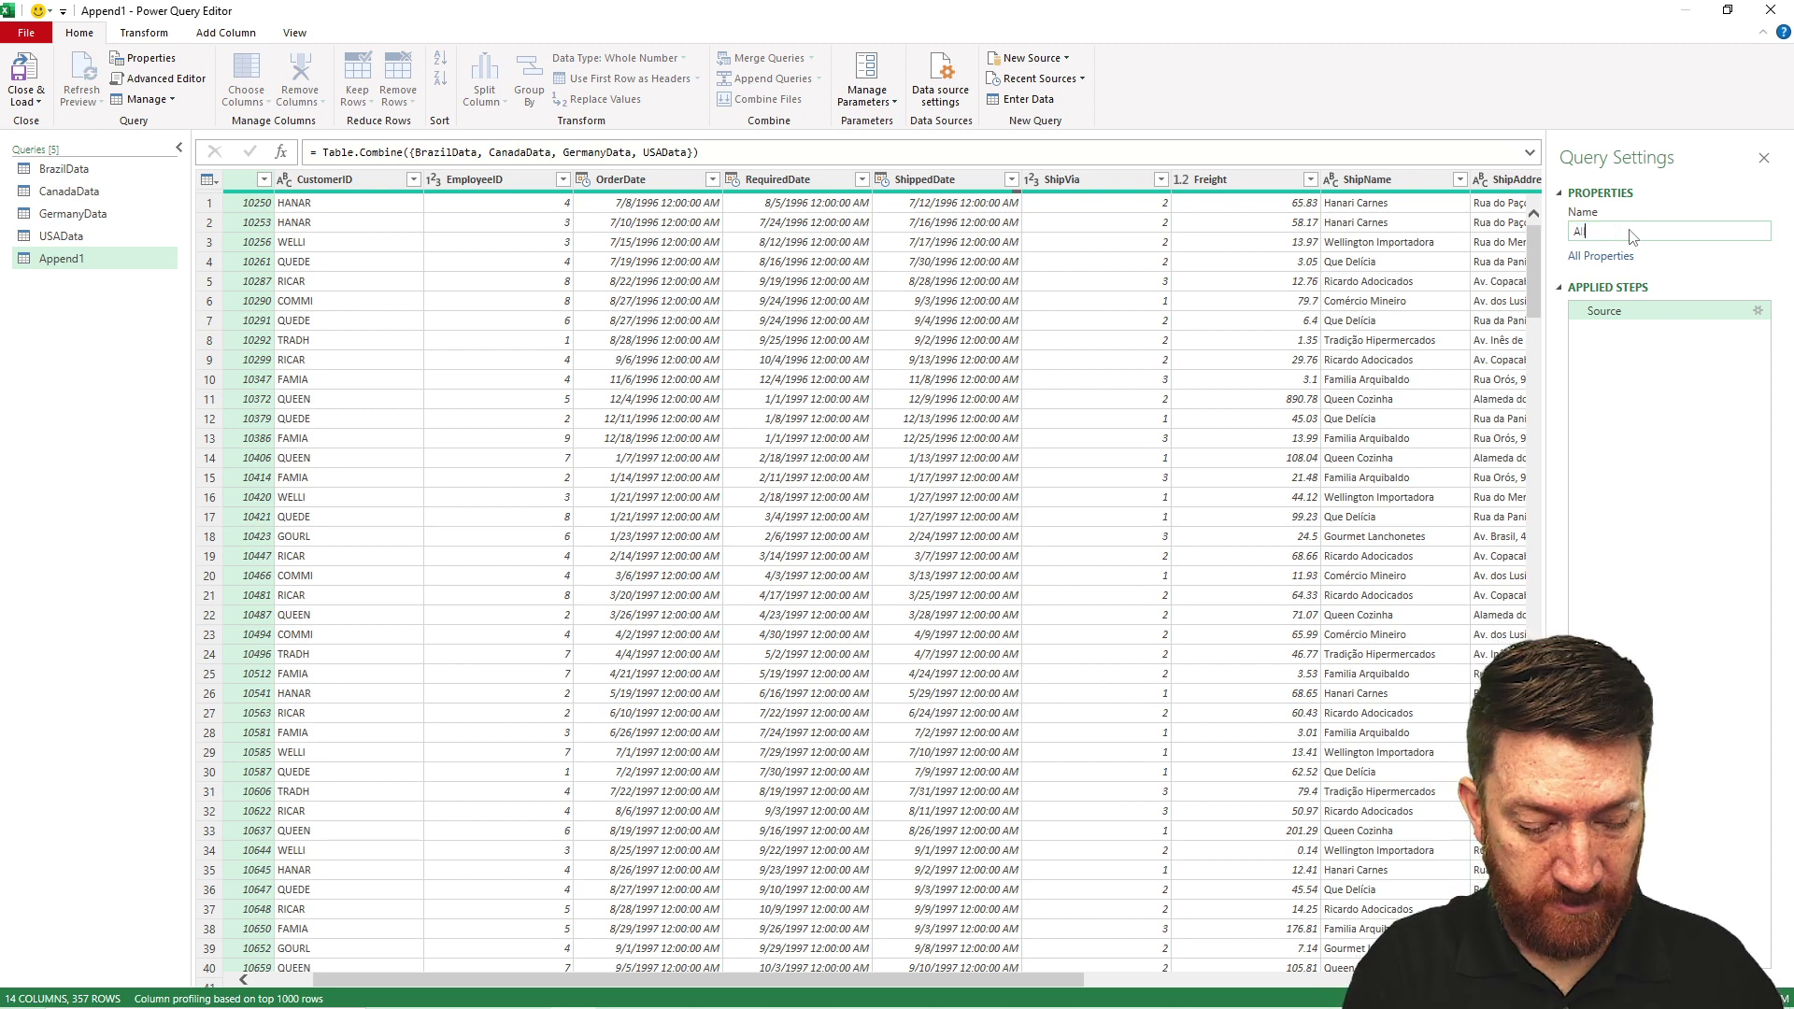
{"action": "type", "text": "lCountries"}
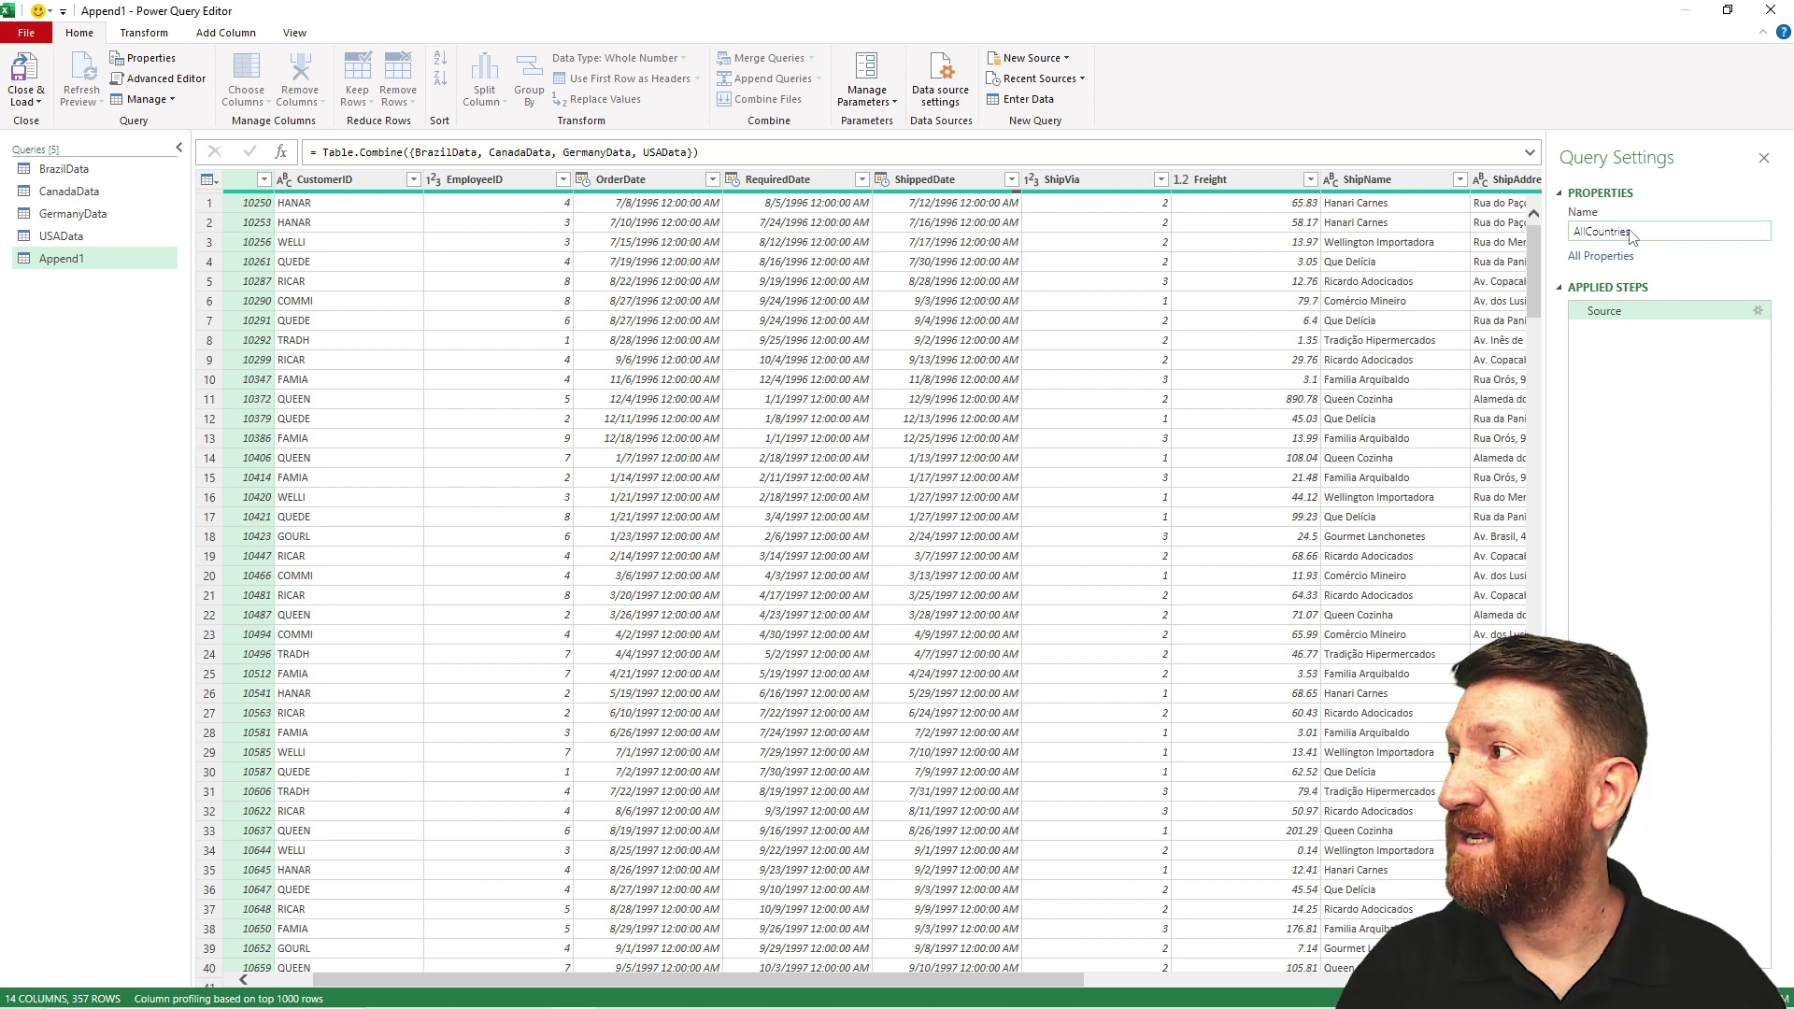
{"action": "key", "text": "Return"}
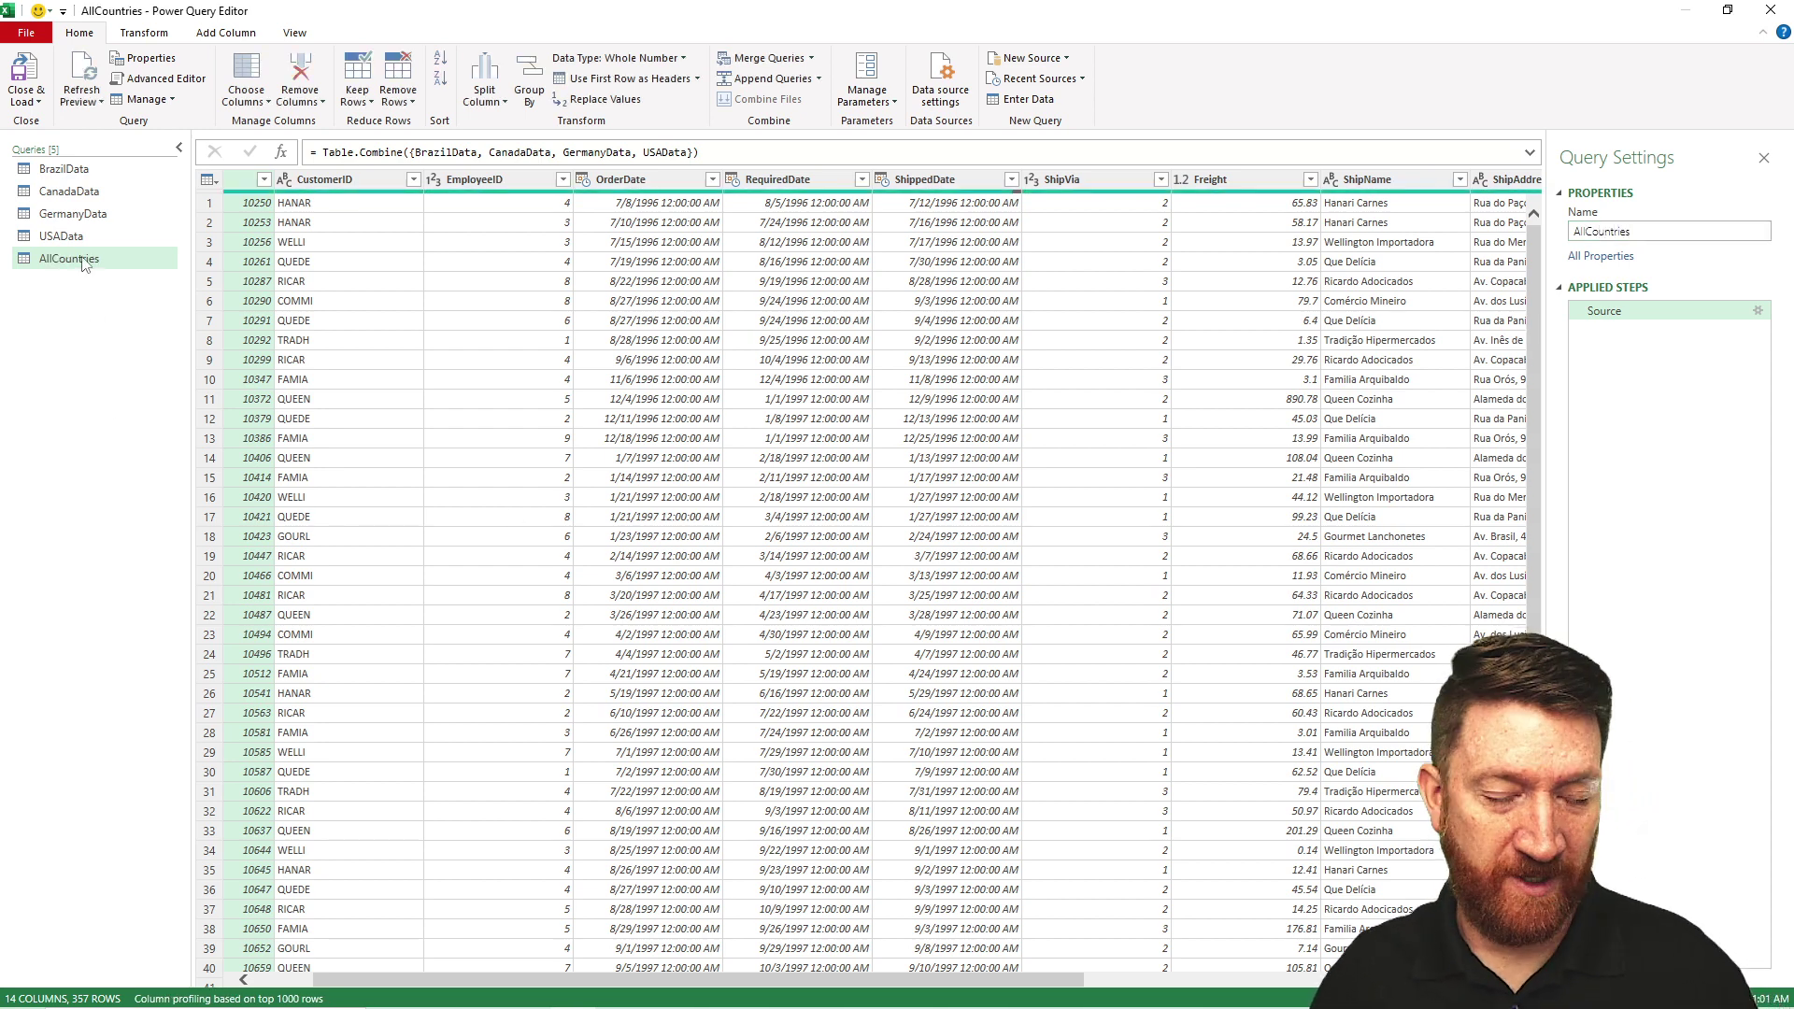
{"action": "left_click_drag", "start_coordinate": [87, 268], "coordinate": [184, 412]}
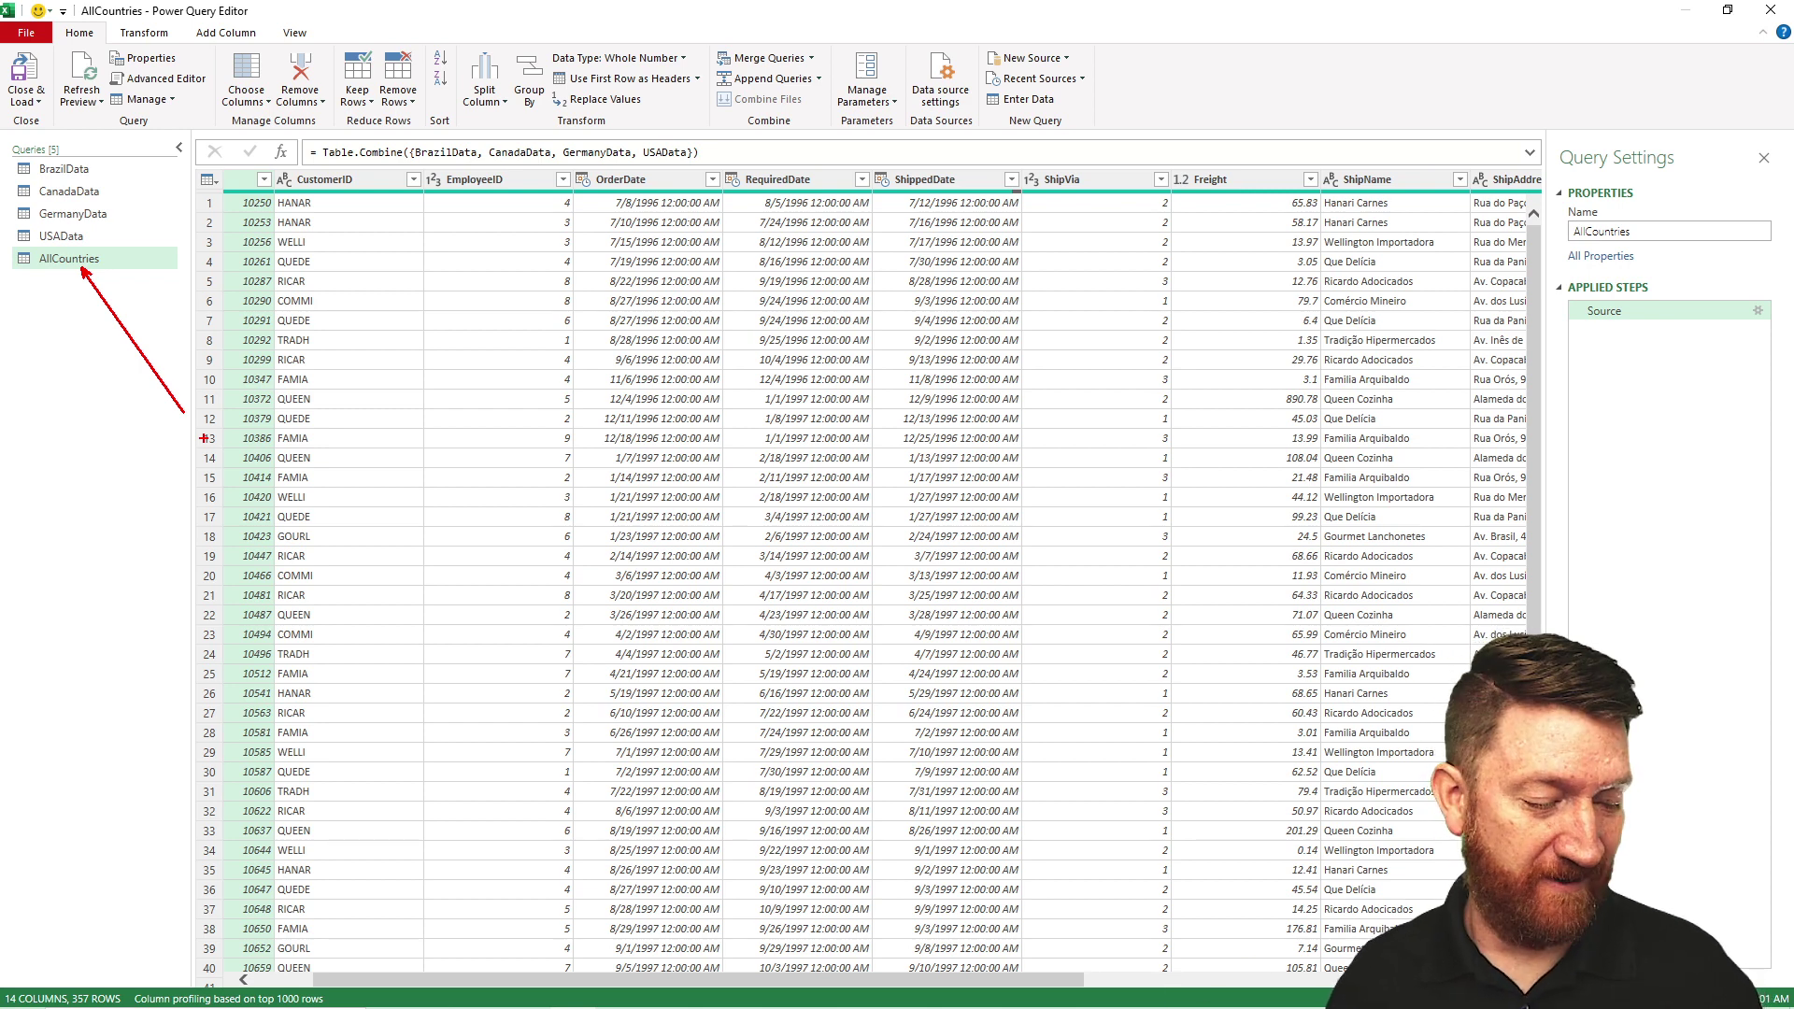
{"action": "key", "text": "Escape"}
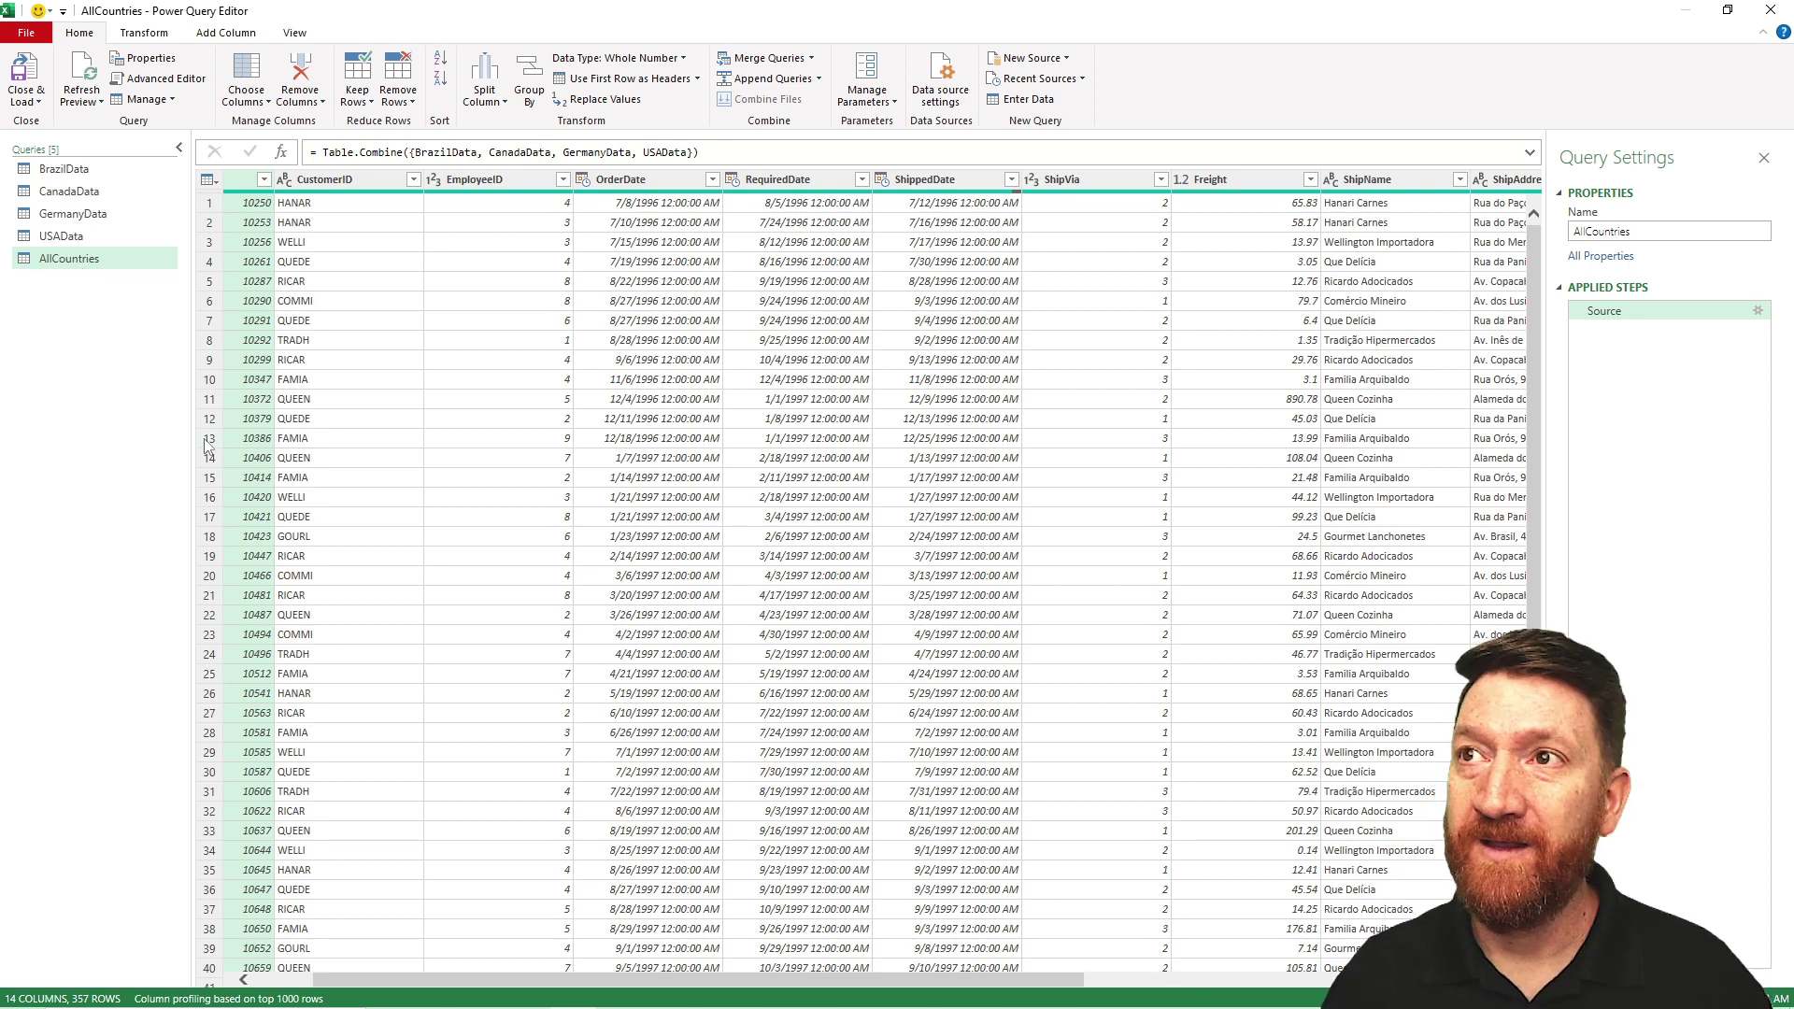
Load the AllCountries query as a Table on a new worksheet, bringing in 357 rows.
{"action": "left_click", "coordinate": [36, 102]}
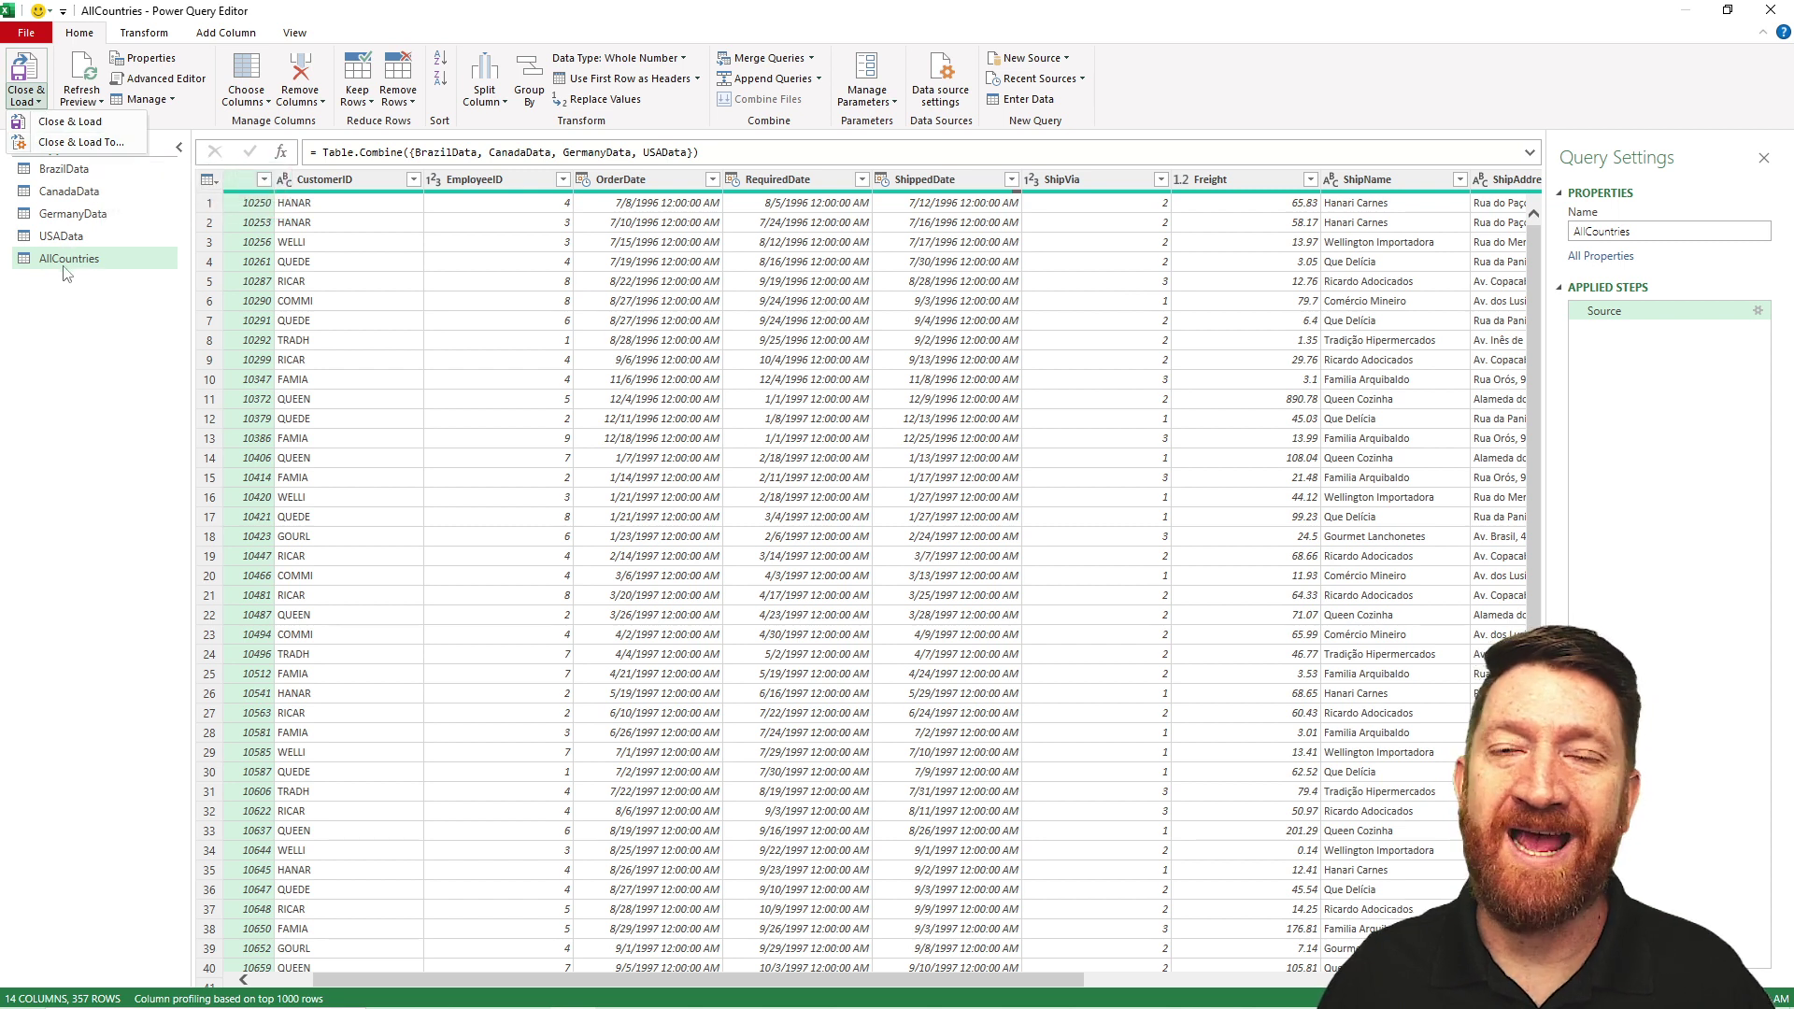
{"action": "left_click", "coordinate": [82, 142]}
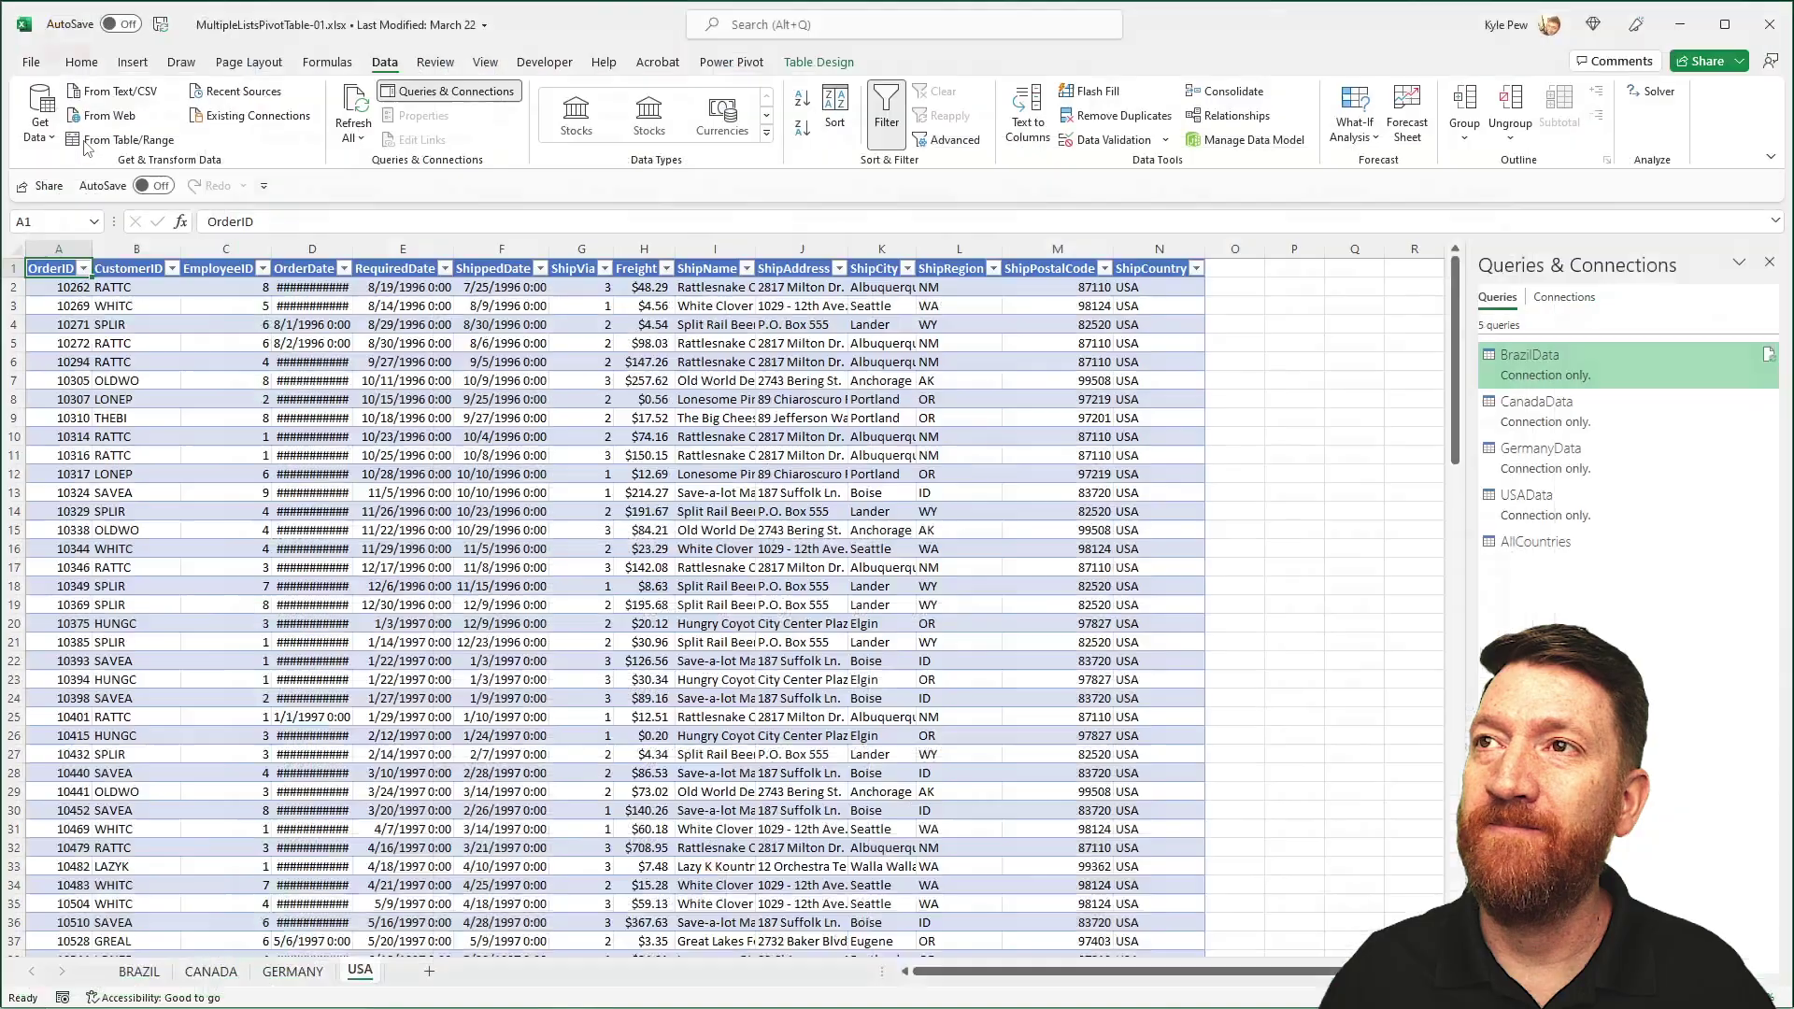
{"action": "left_click_drag", "start_coordinate": [262, 203], "coordinate": [474, 292]}
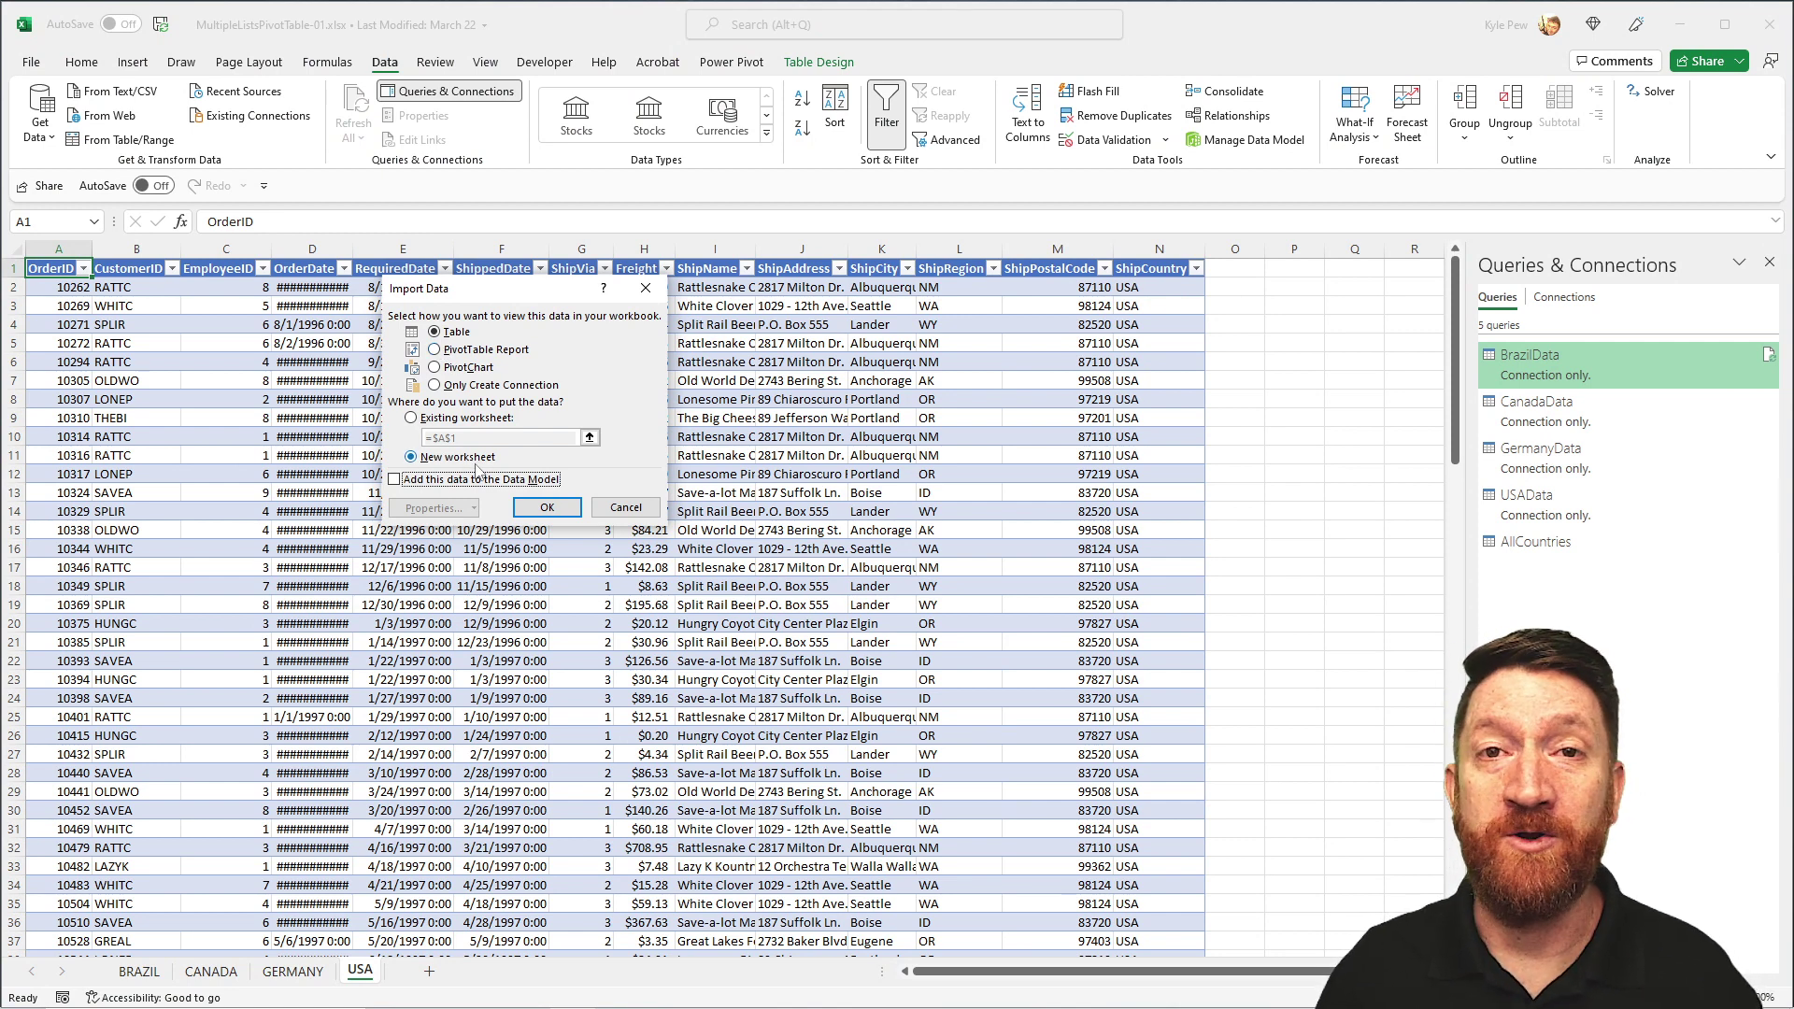
{"action": "left_click", "coordinate": [537, 510]}
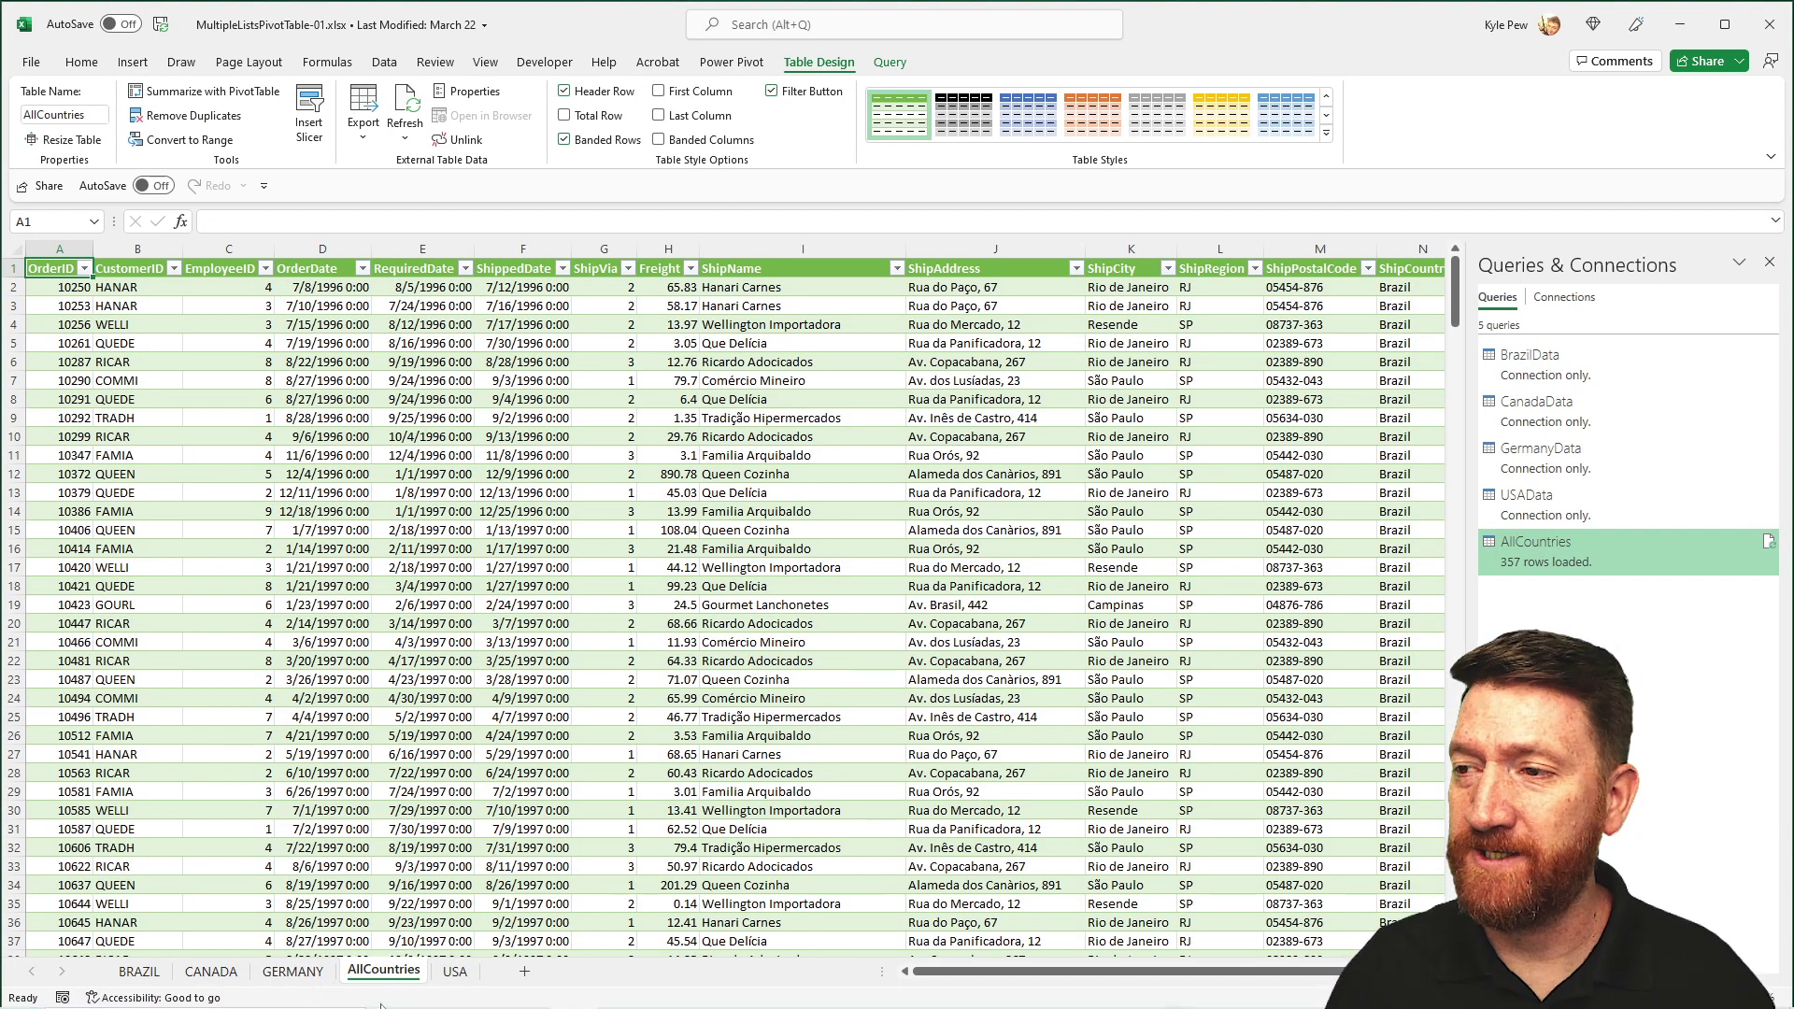
Insert a blank PivotTable from the AllCountries table on a new worksheet.
{"action": "mouse_move", "coordinate": [380, 1007]}
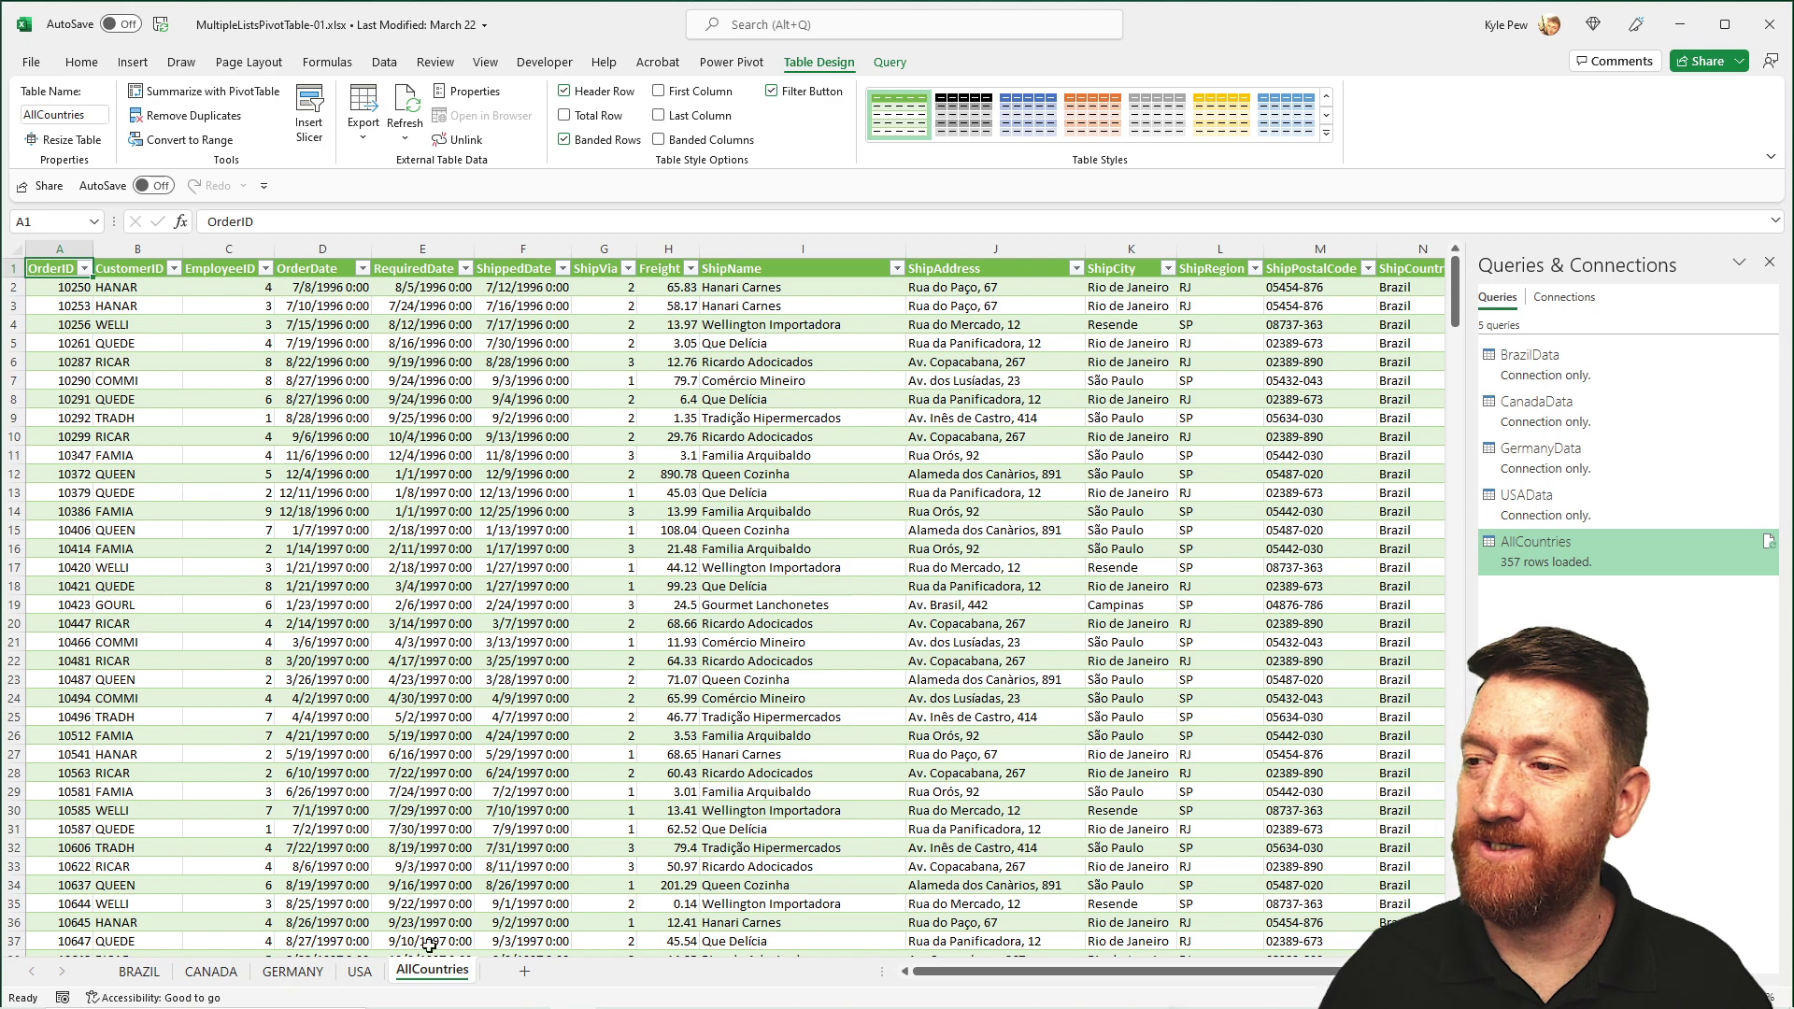
{"action": "left_click", "coordinate": [279, 400]}
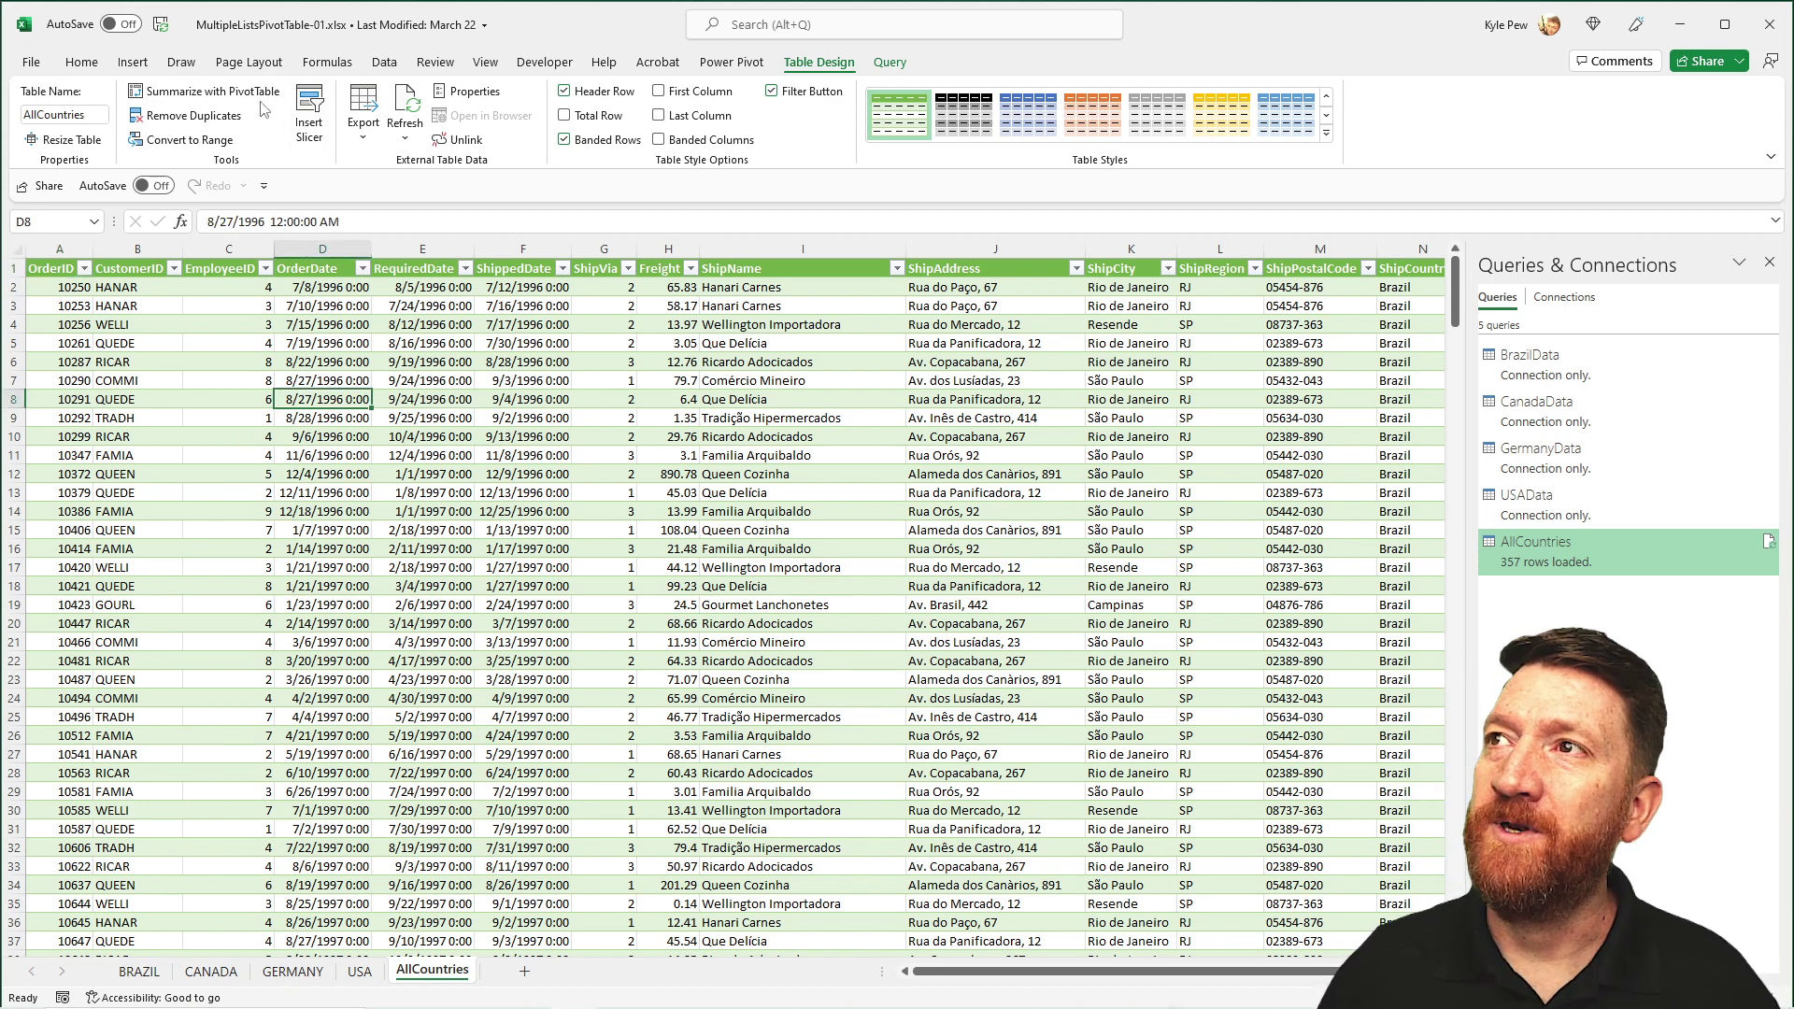
{"action": "left_click", "coordinate": [132, 61]}
{"action": "left_click", "coordinate": [48, 131]}
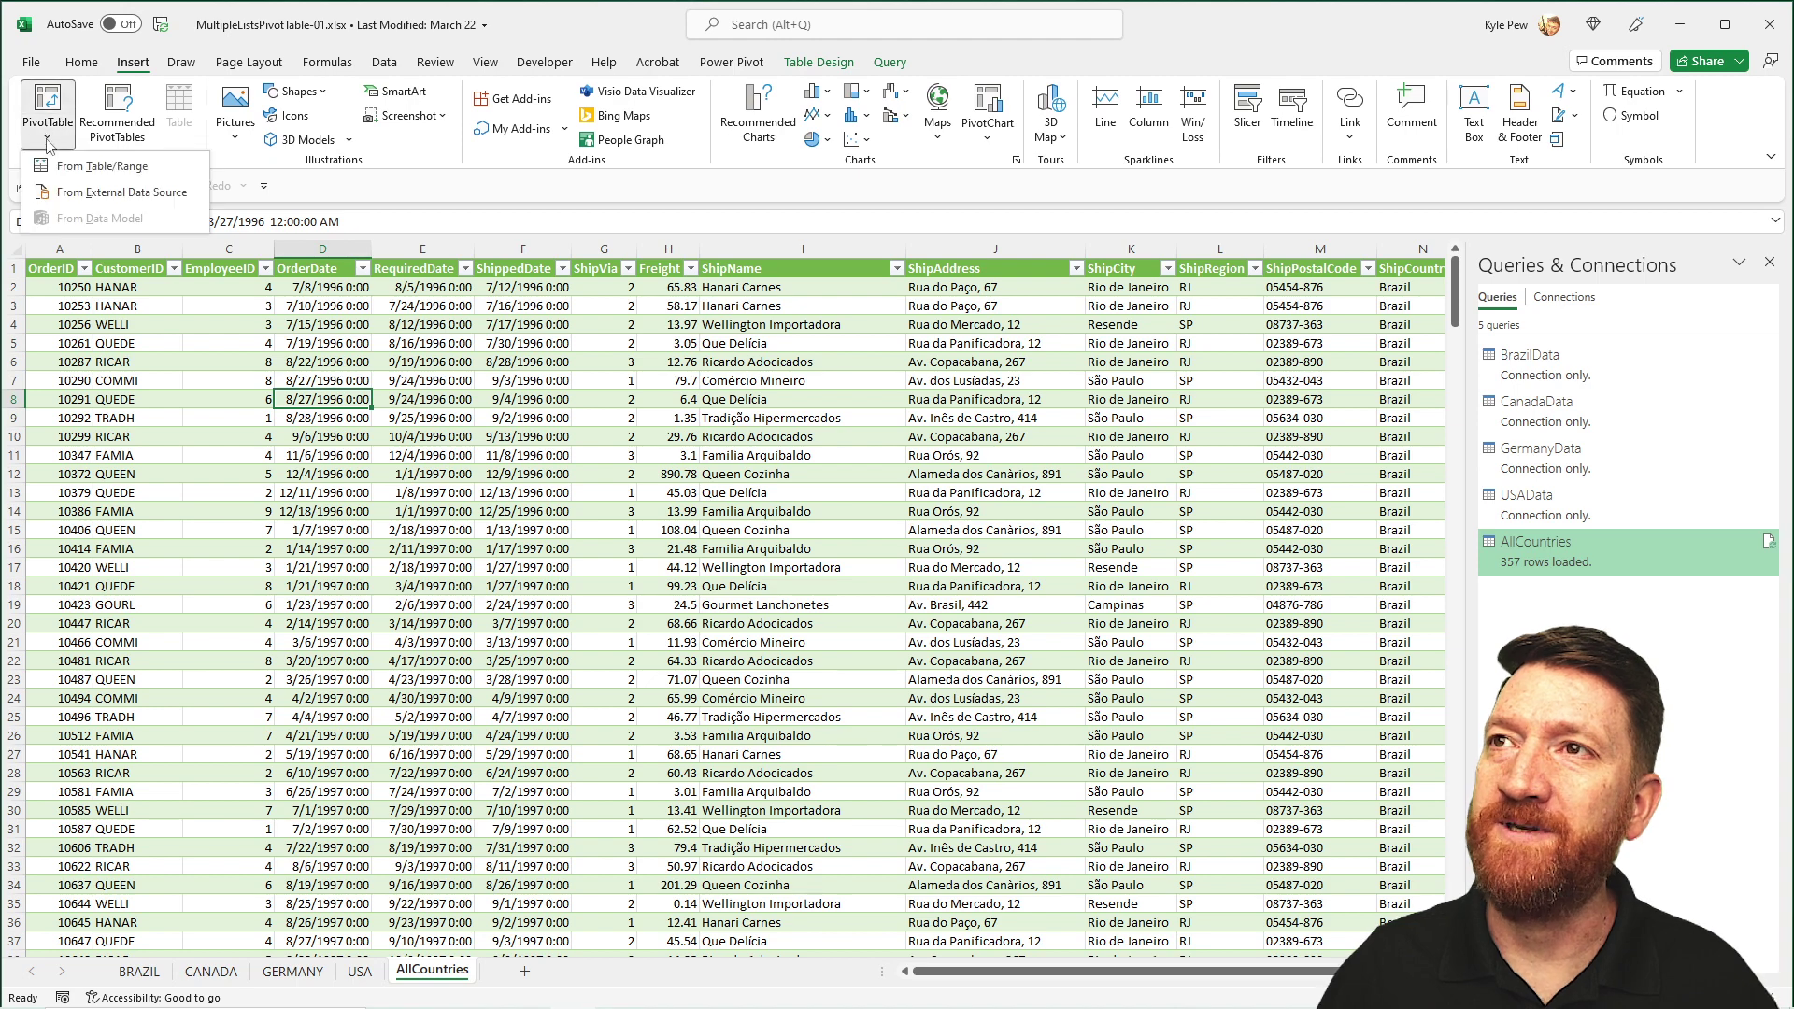
{"action": "left_click", "coordinate": [120, 168]}
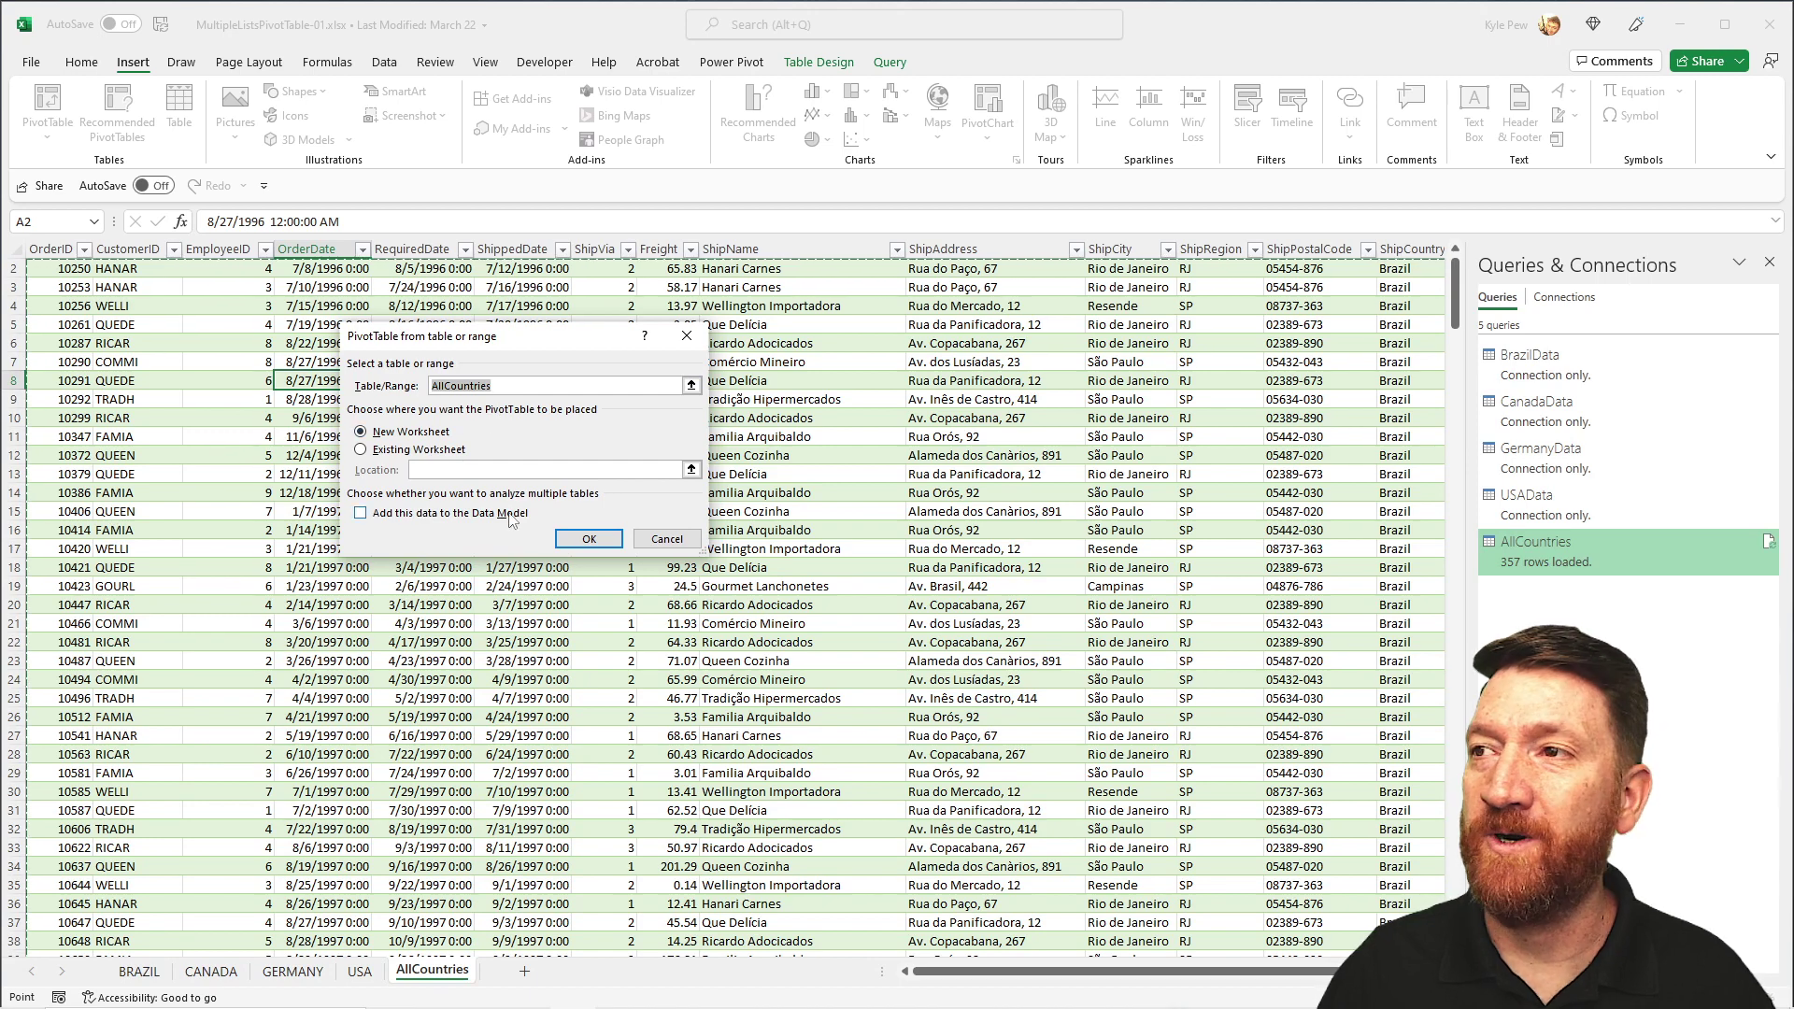
{"action": "left_click", "coordinate": [571, 542]}
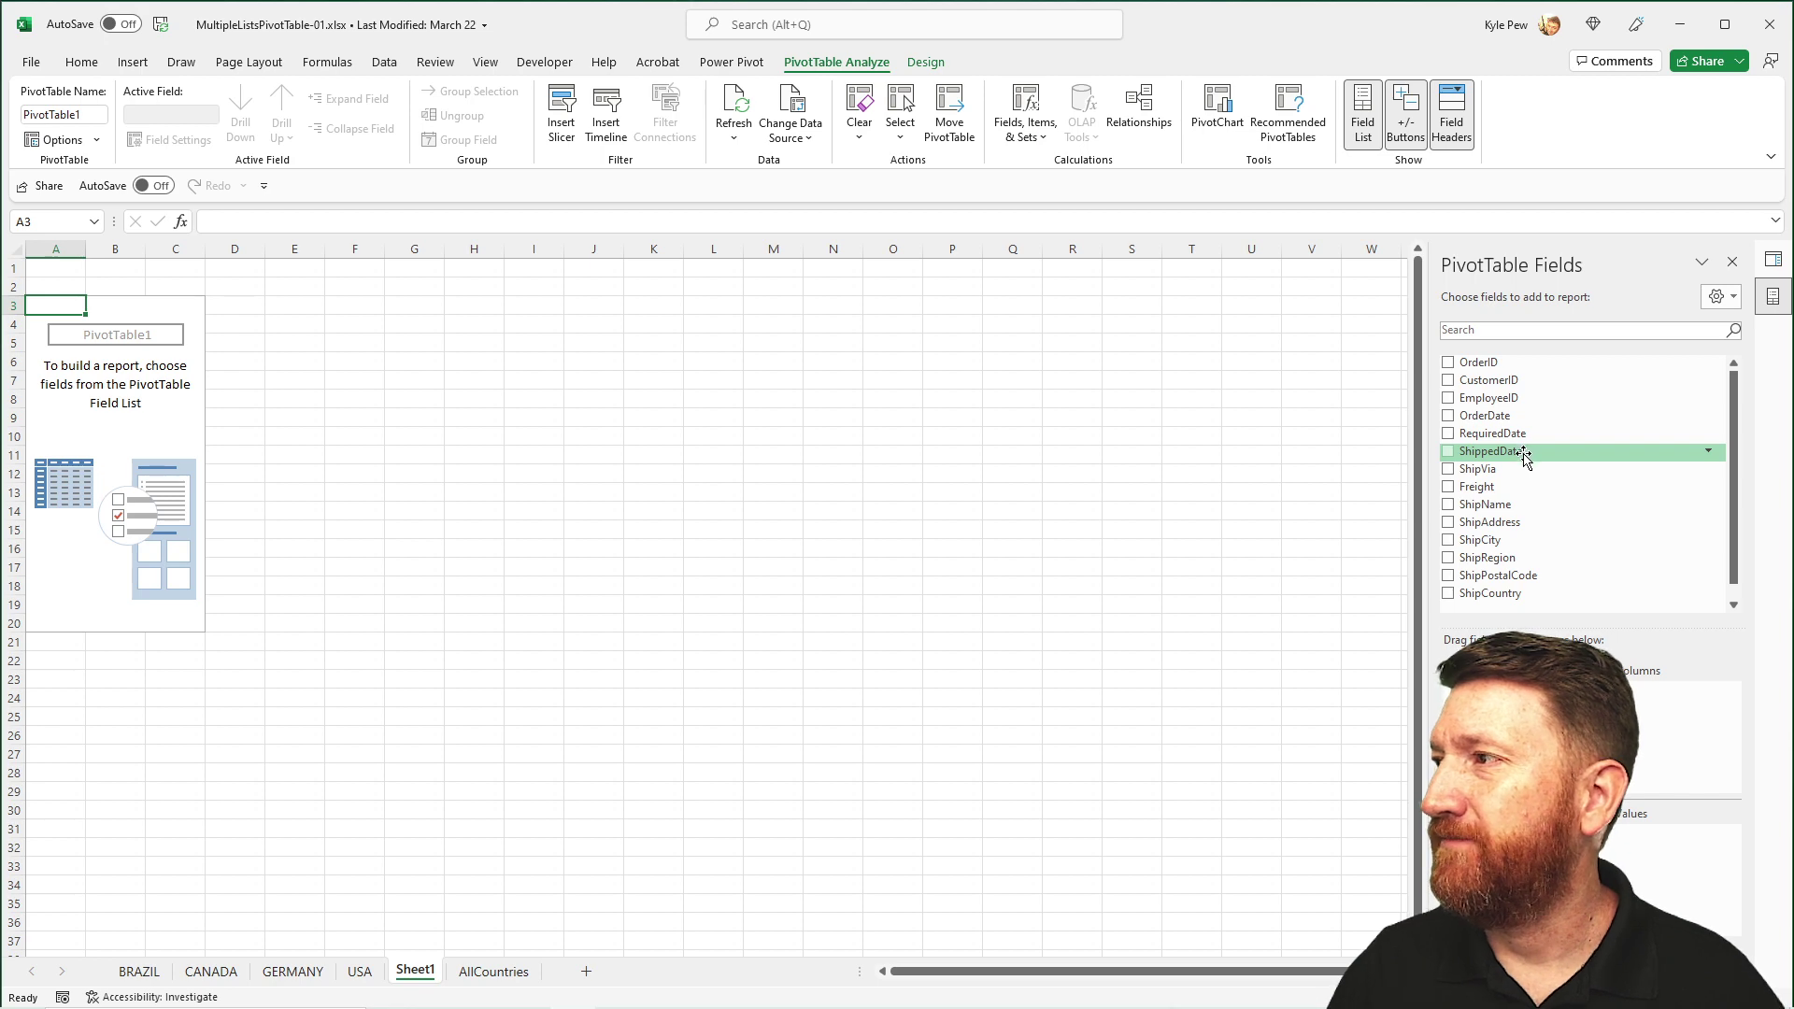
Put ShipCountry in Rows and Sum of Freight in Values, totalling 32132.85.
{"action": "left_click", "coordinate": [1480, 595]}
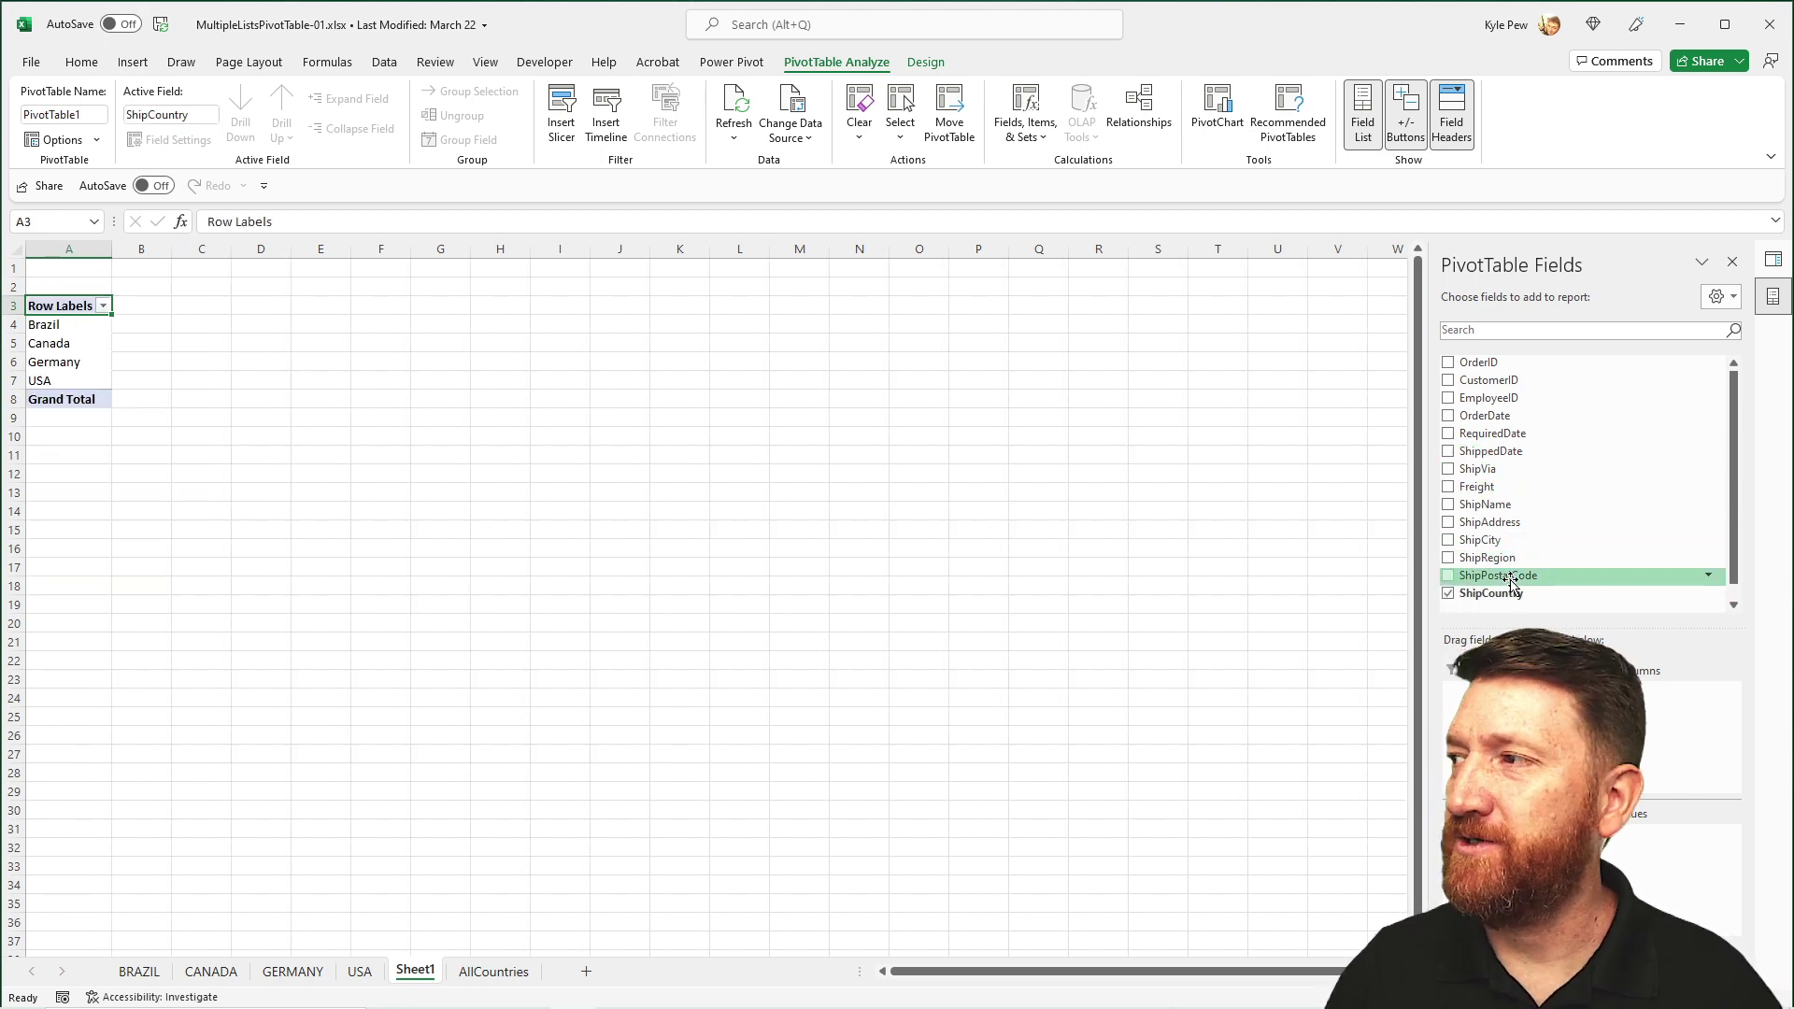
{"action": "scroll", "coordinate": [80, 349], "scroll_direction": "up", "scroll_amount": 5}
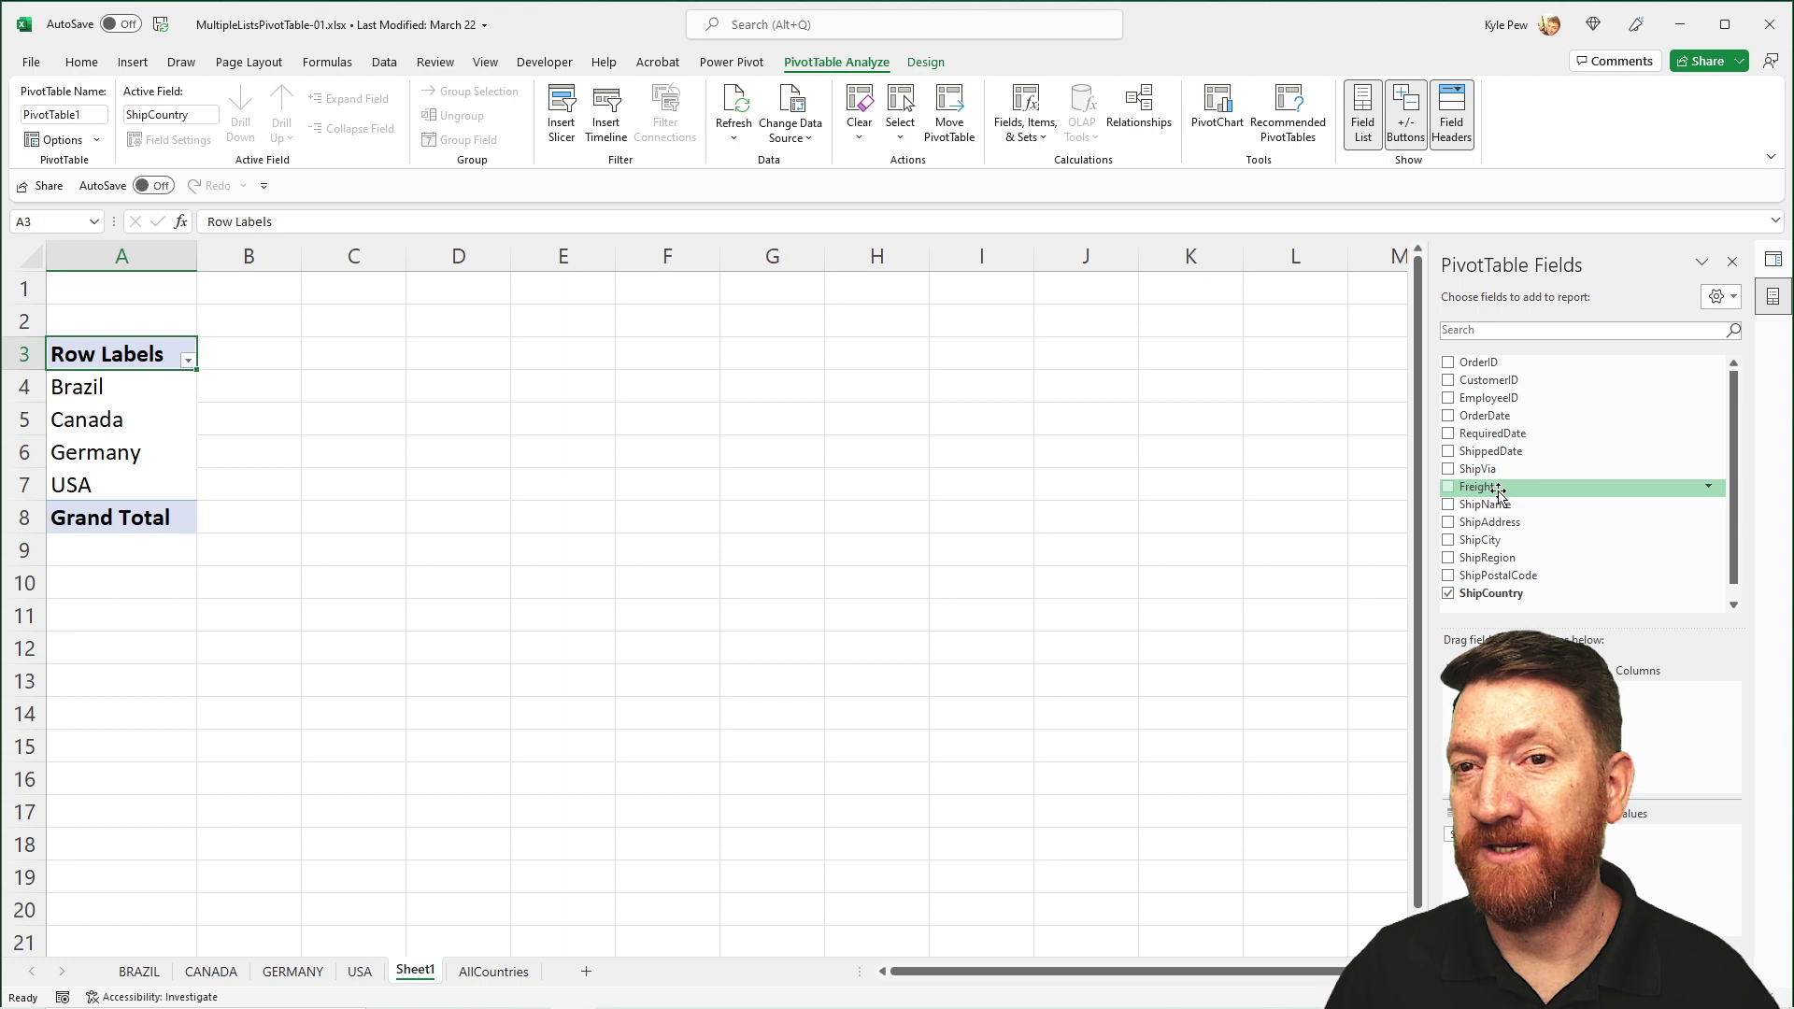
{"action": "left_click_drag", "start_coordinate": [1478, 488], "coordinate": [1642, 853]}
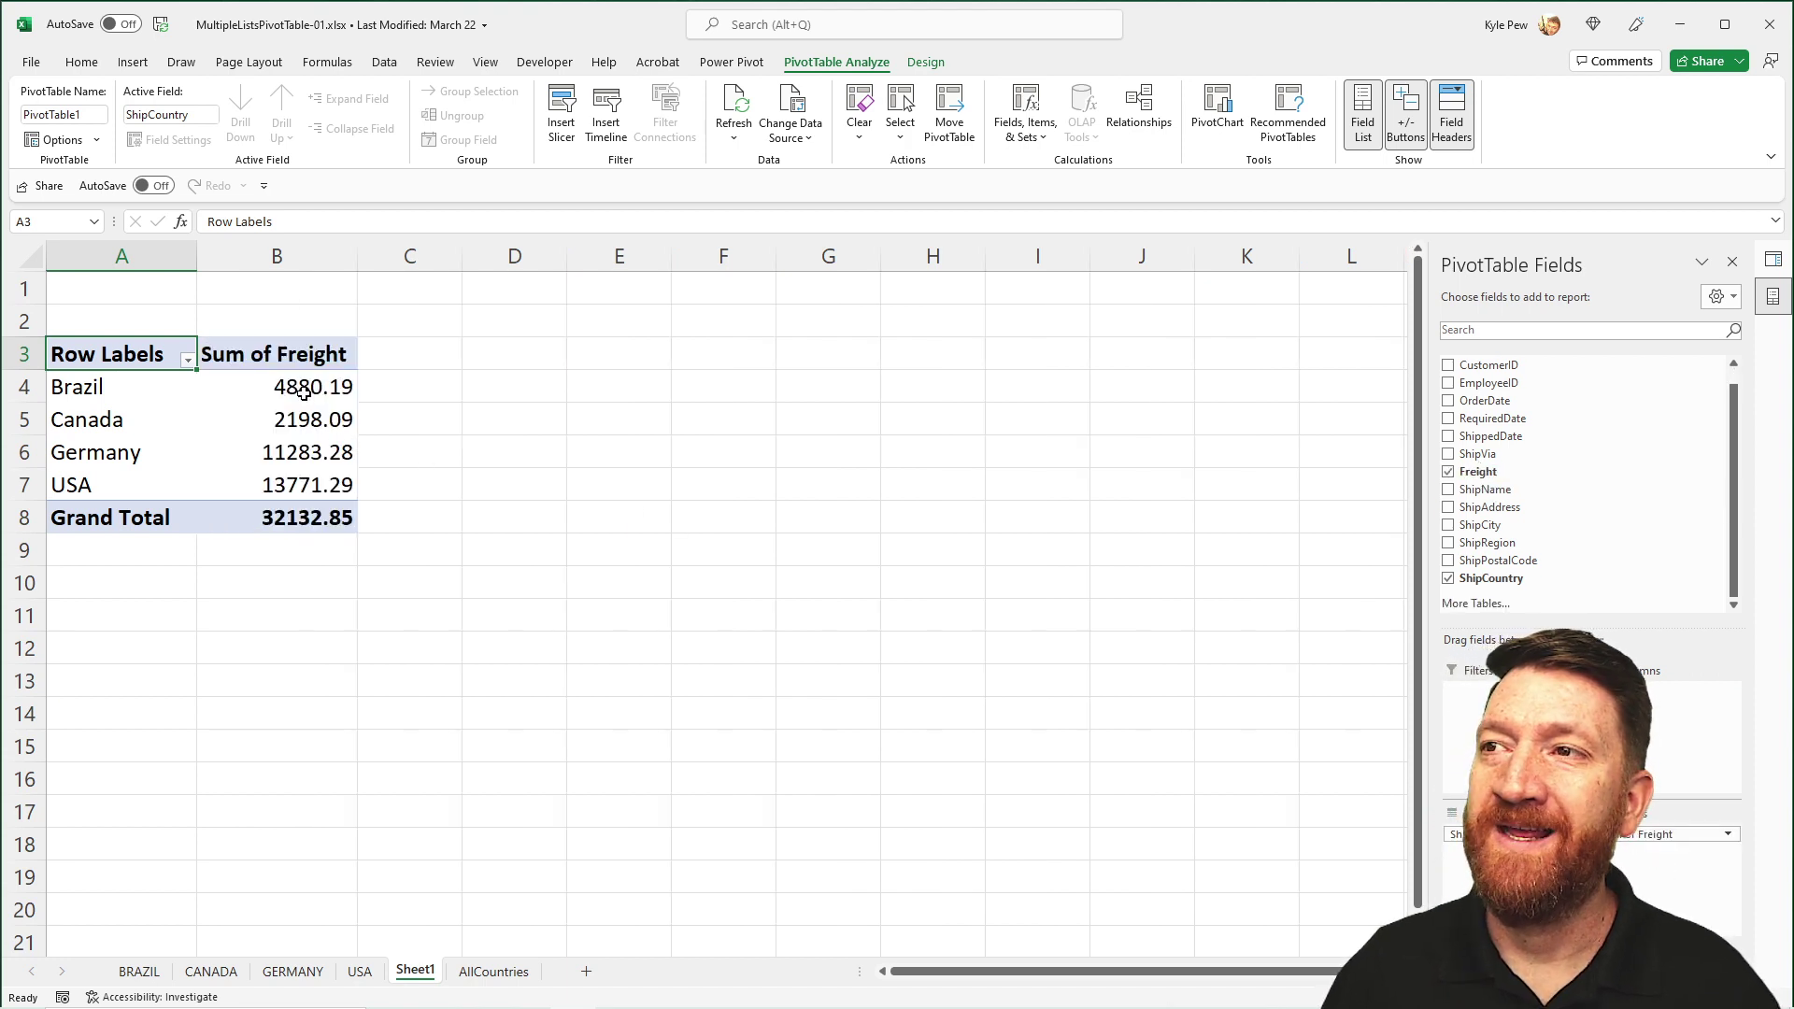
{"action": "mouse_move", "coordinate": [316, 387]}
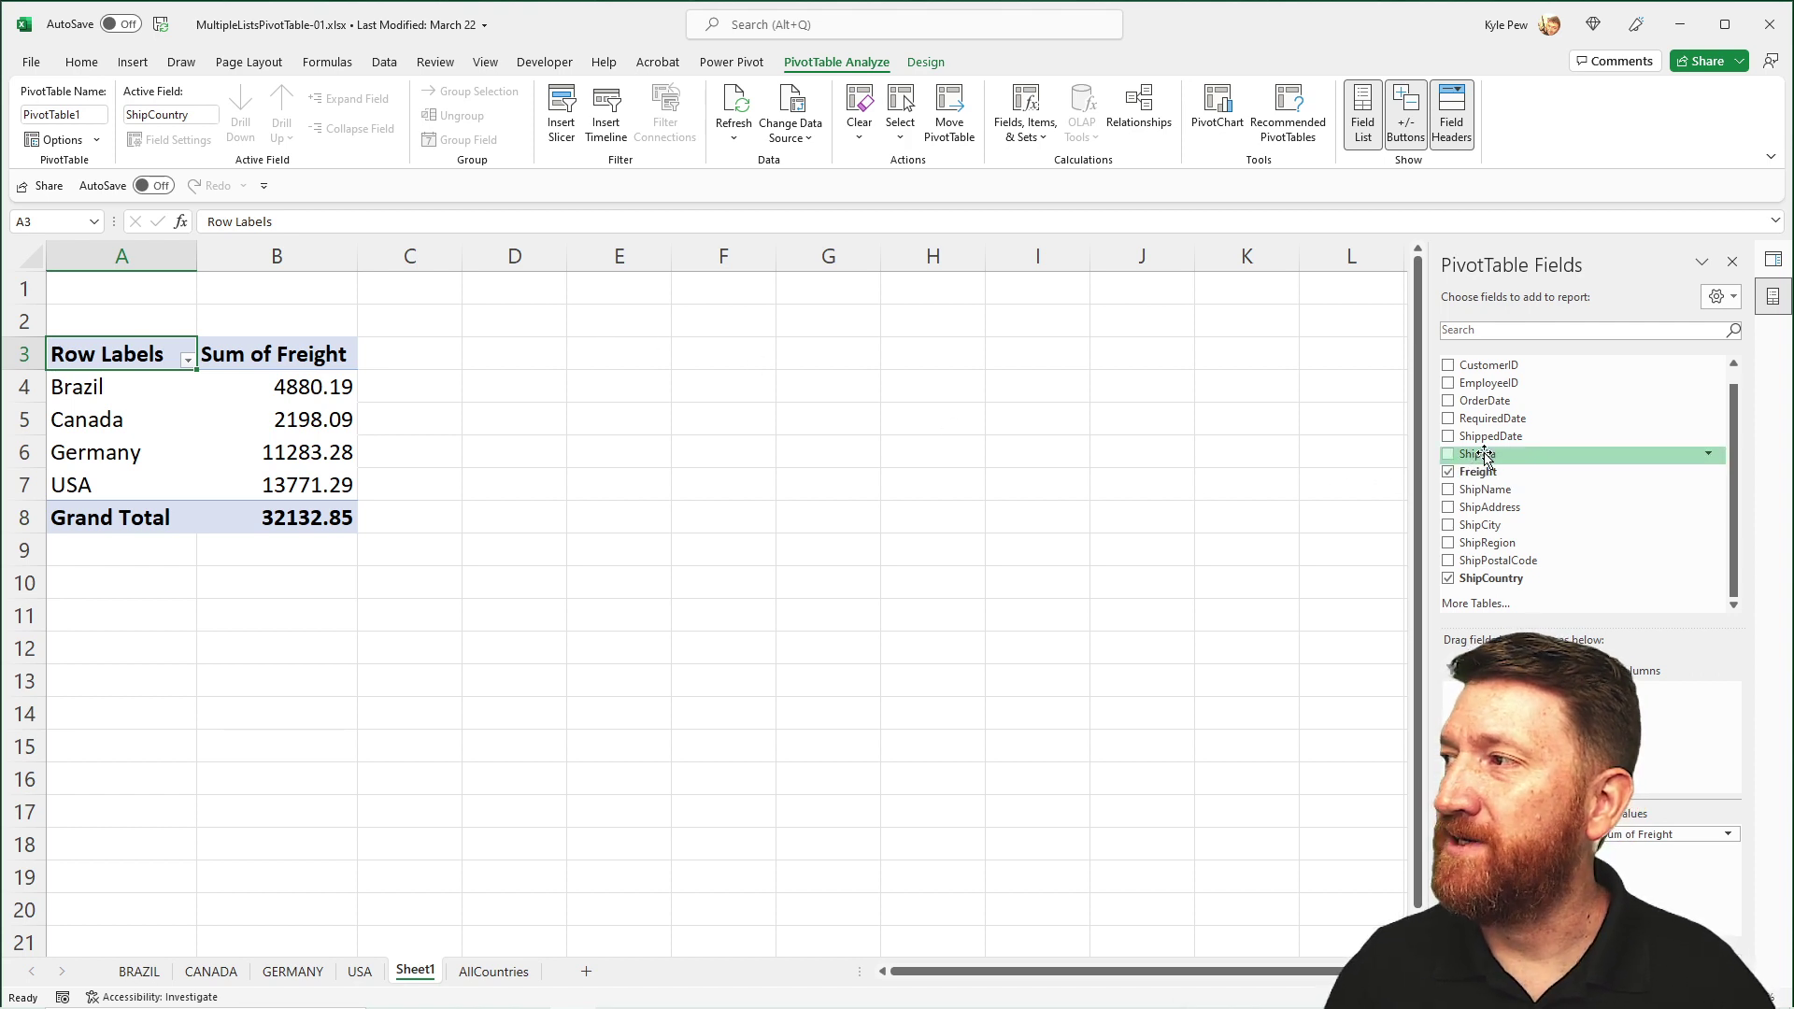
Add ShipVia to Columns, splitting freight into columns 1, 2 and 3.
{"action": "left_click_drag", "start_coordinate": [1486, 458], "coordinate": [1647, 719]}
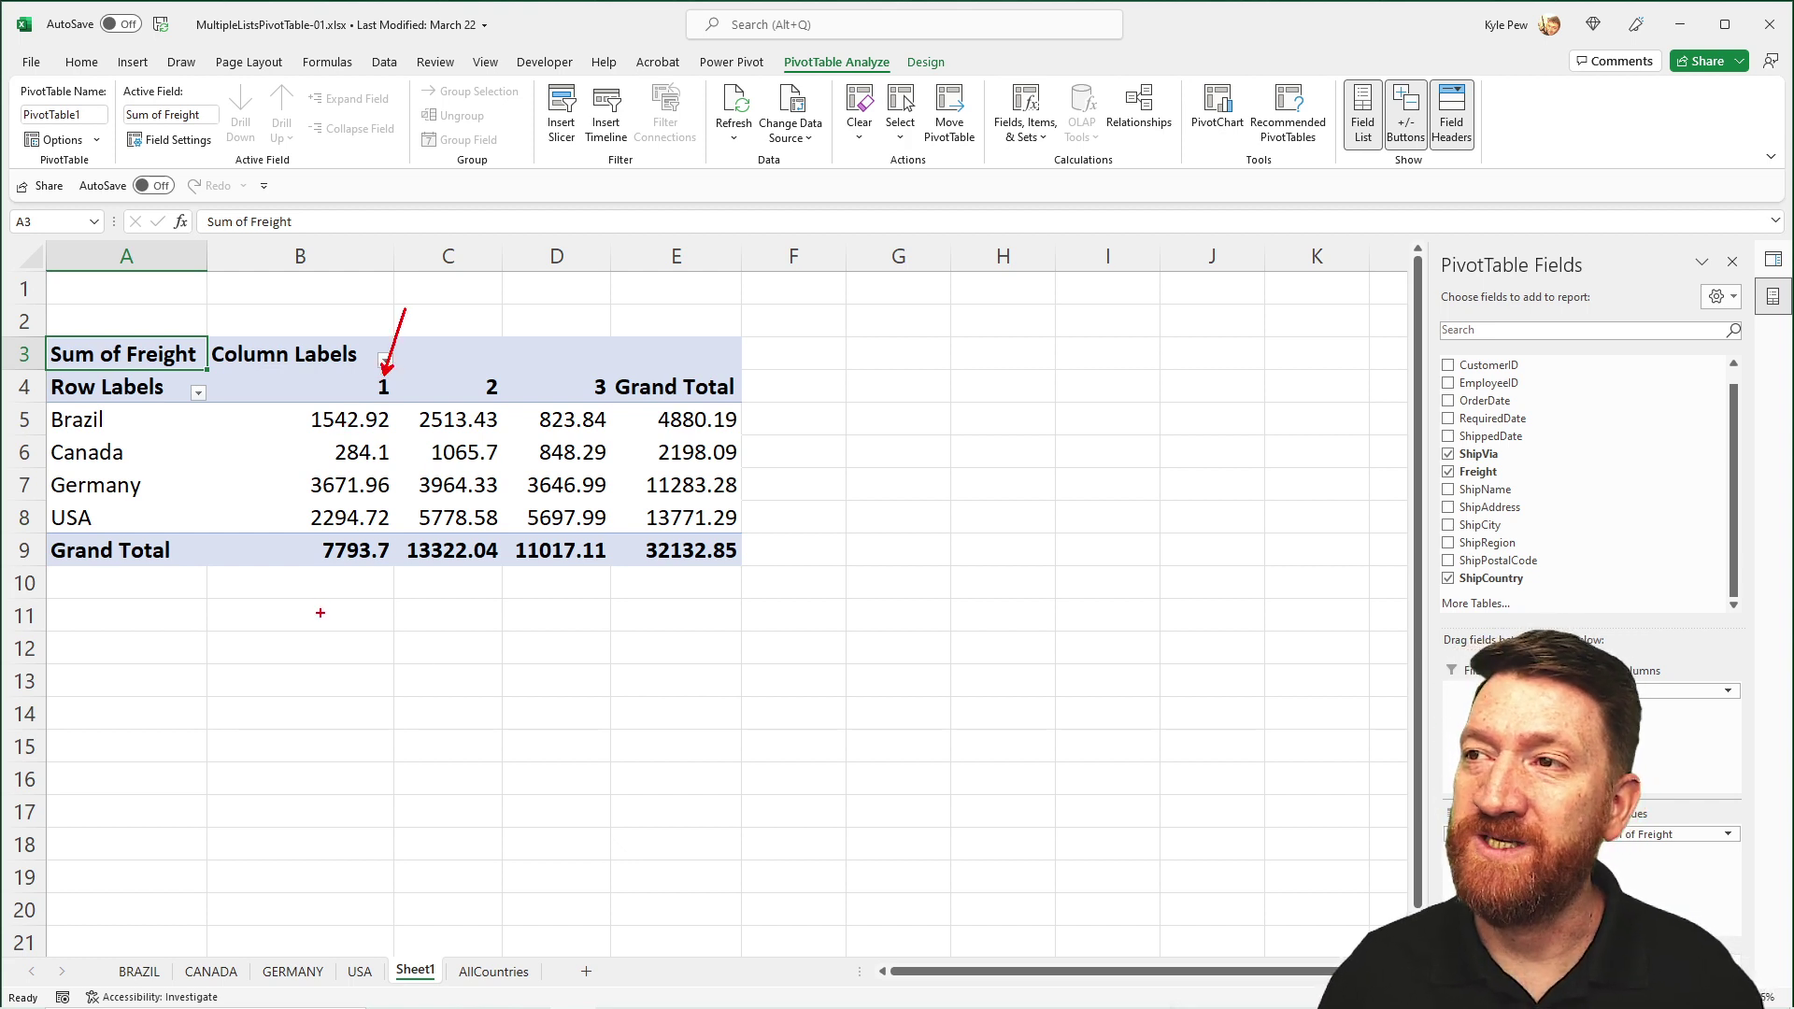
{"action": "left_click_drag", "start_coordinate": [495, 358], "coordinate": [574, 199]}
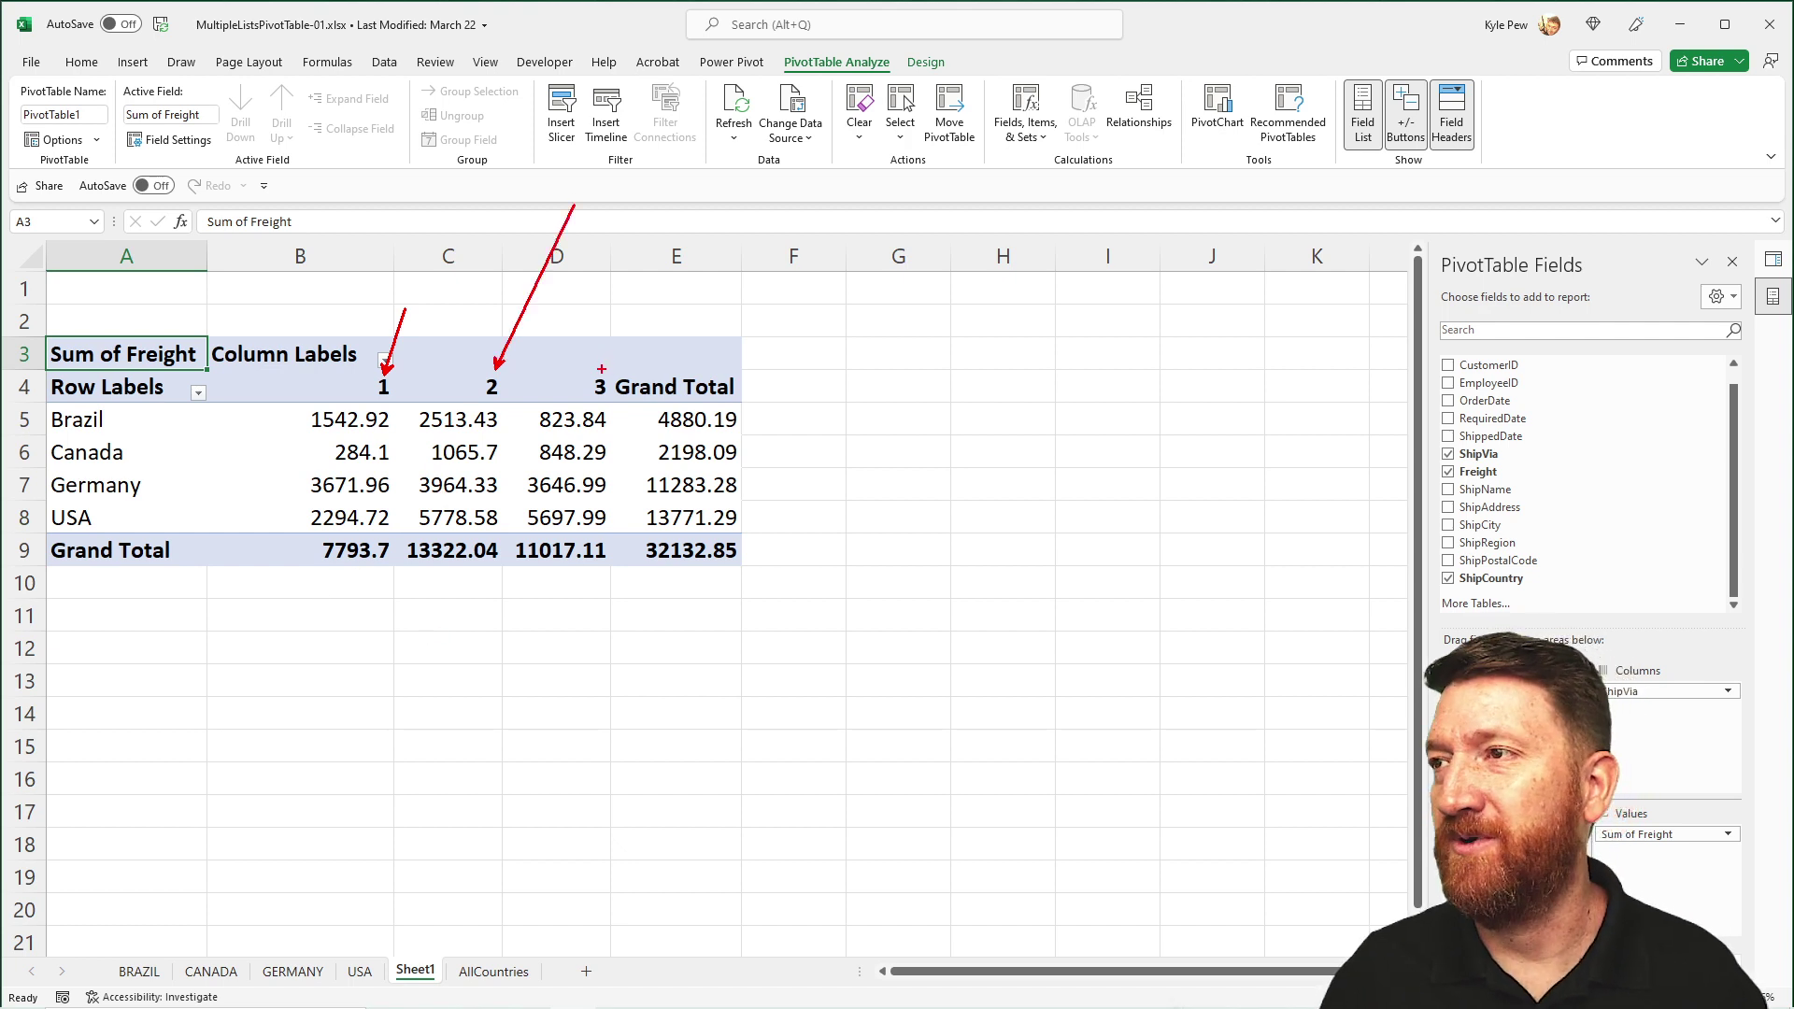
{"action": "left_click_drag", "start_coordinate": [605, 371], "coordinate": [636, 271]}
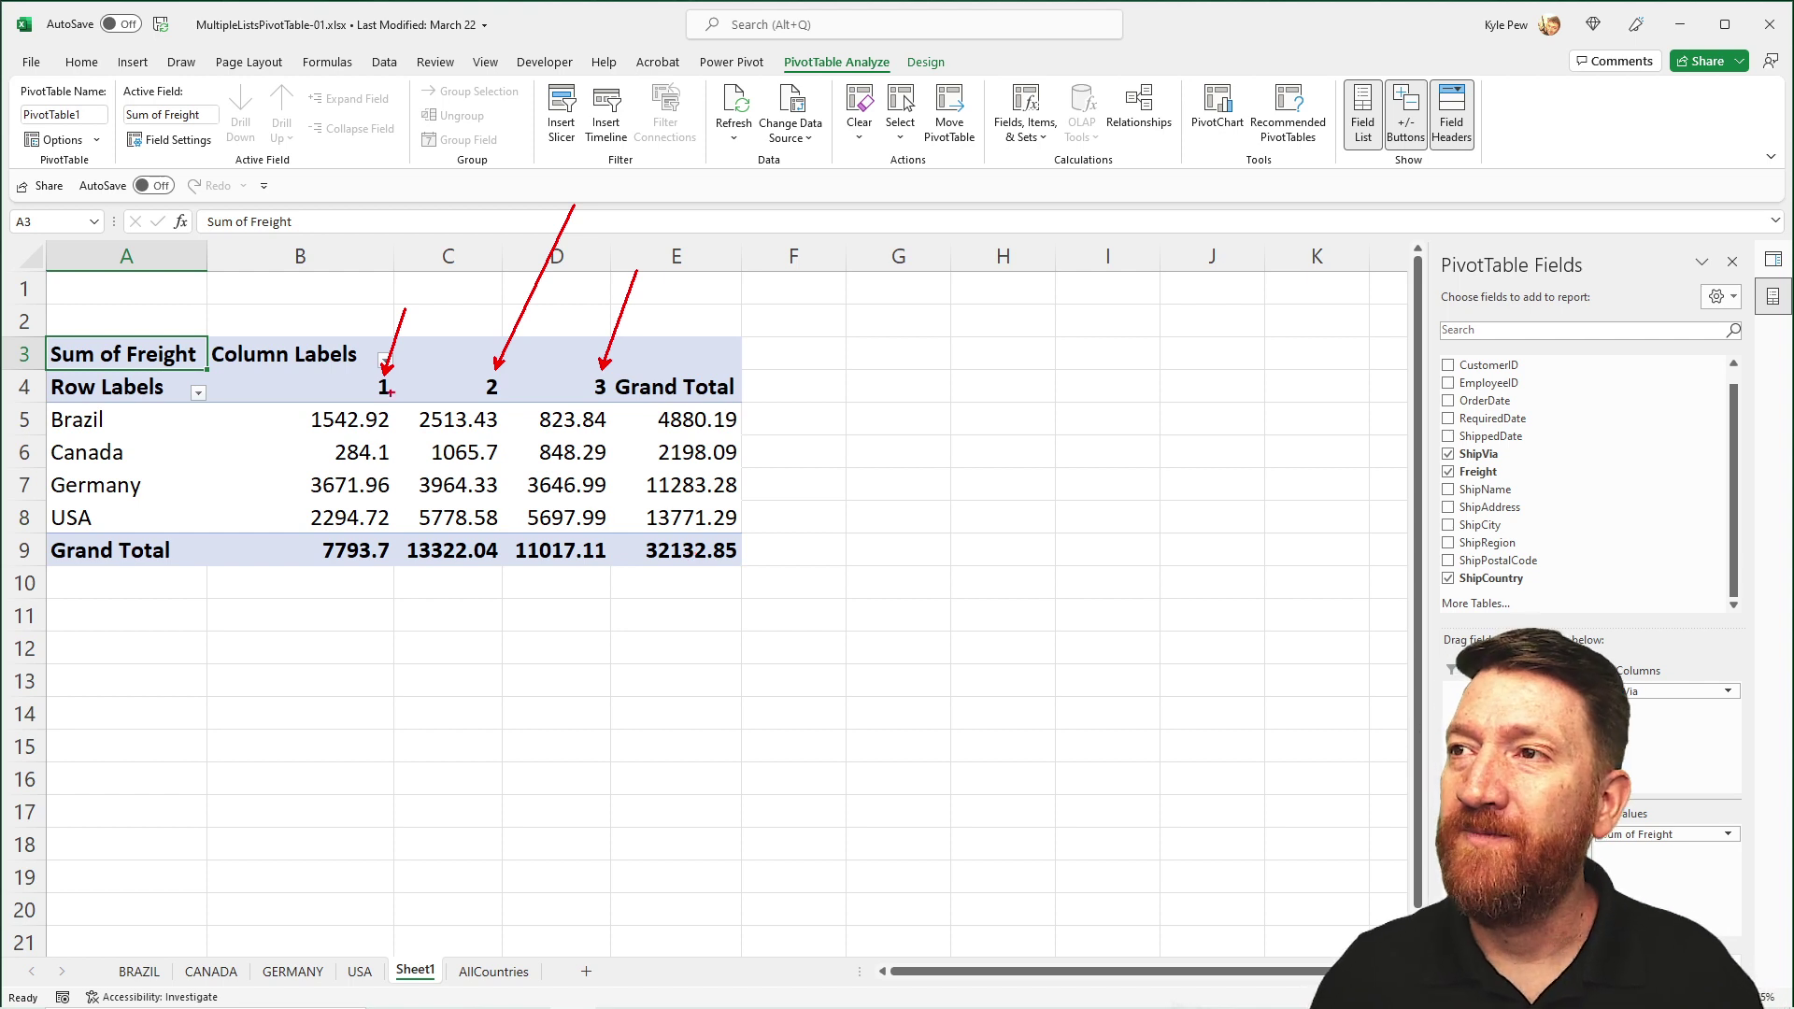
{"action": "left_click_drag", "start_coordinate": [305, 374], "coordinate": [629, 397]}
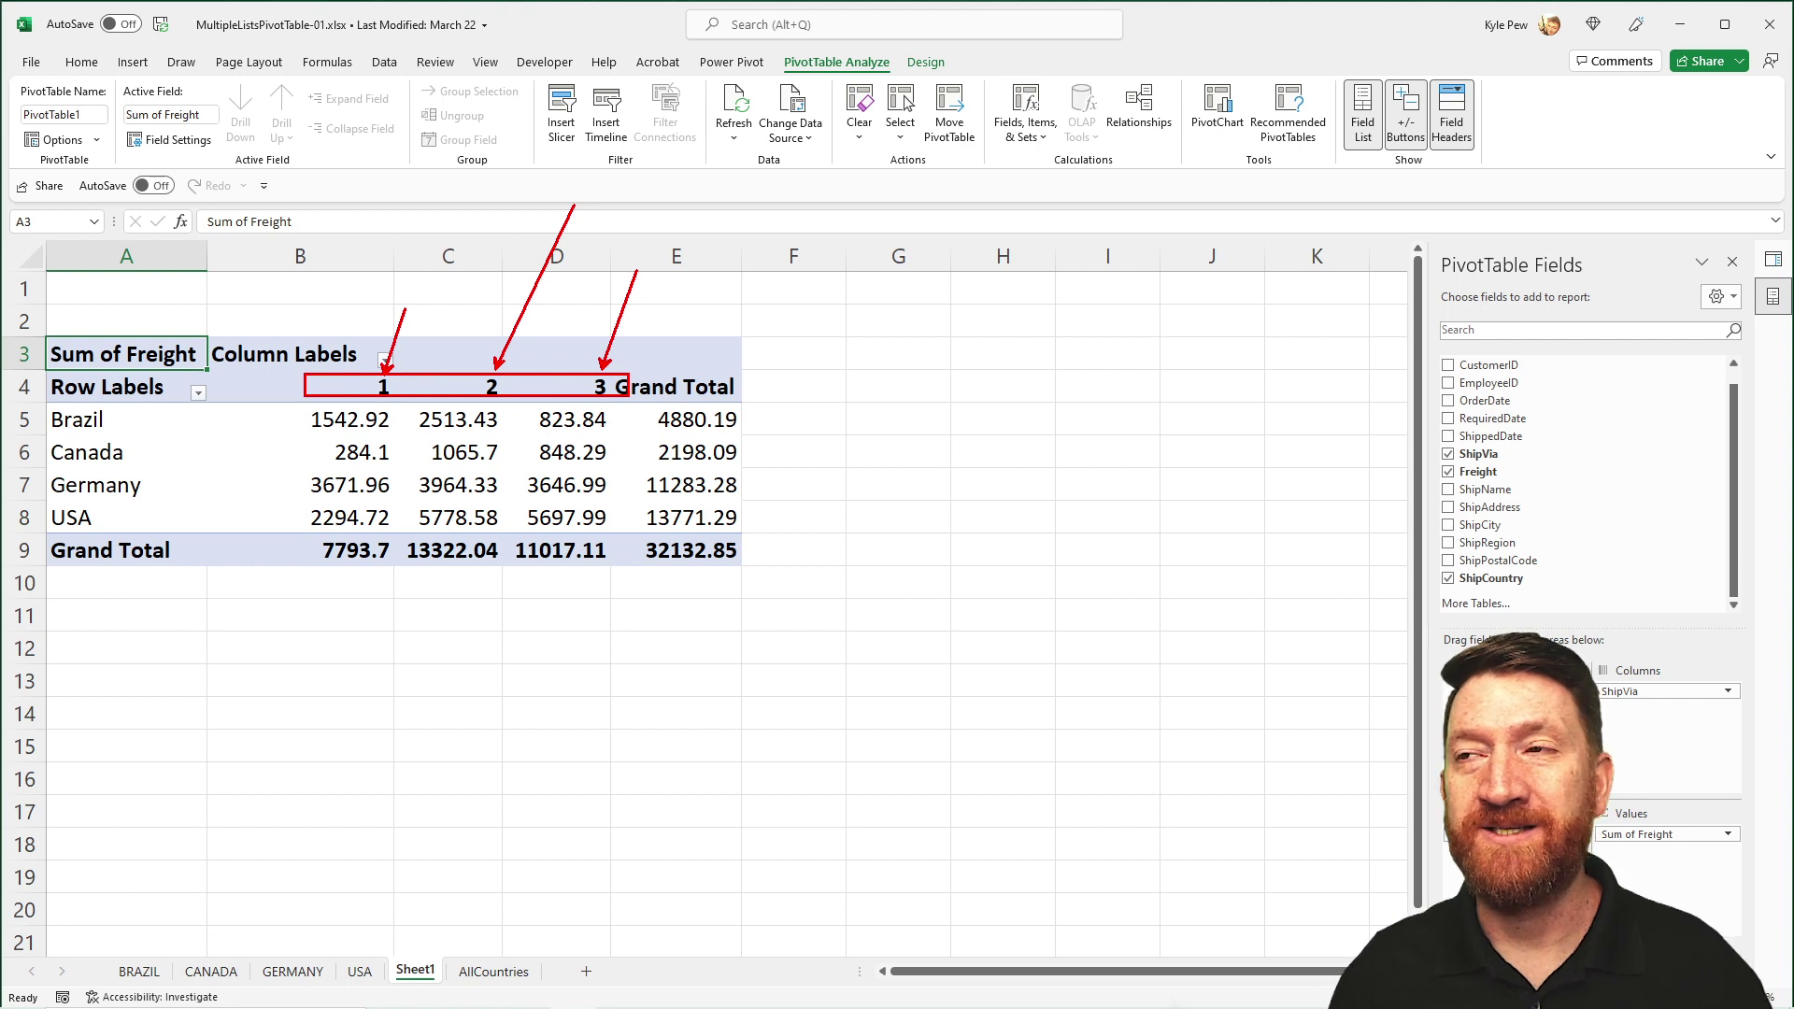